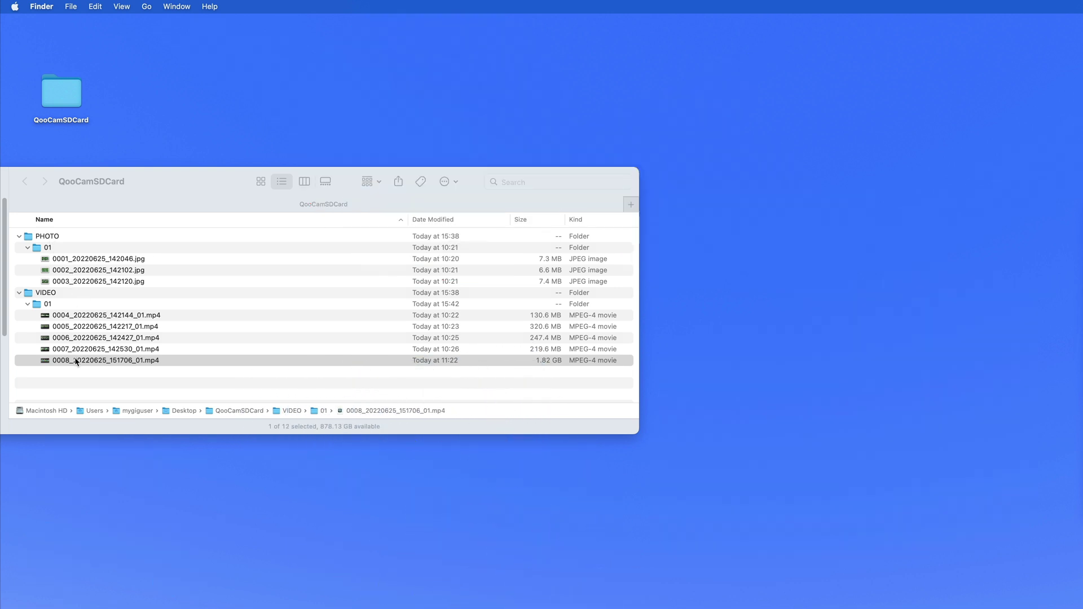
- Open 0003_20220625_142120.jpg in Preview and arrange its window to inspect the side-by-side pair
double_click(80, 279)
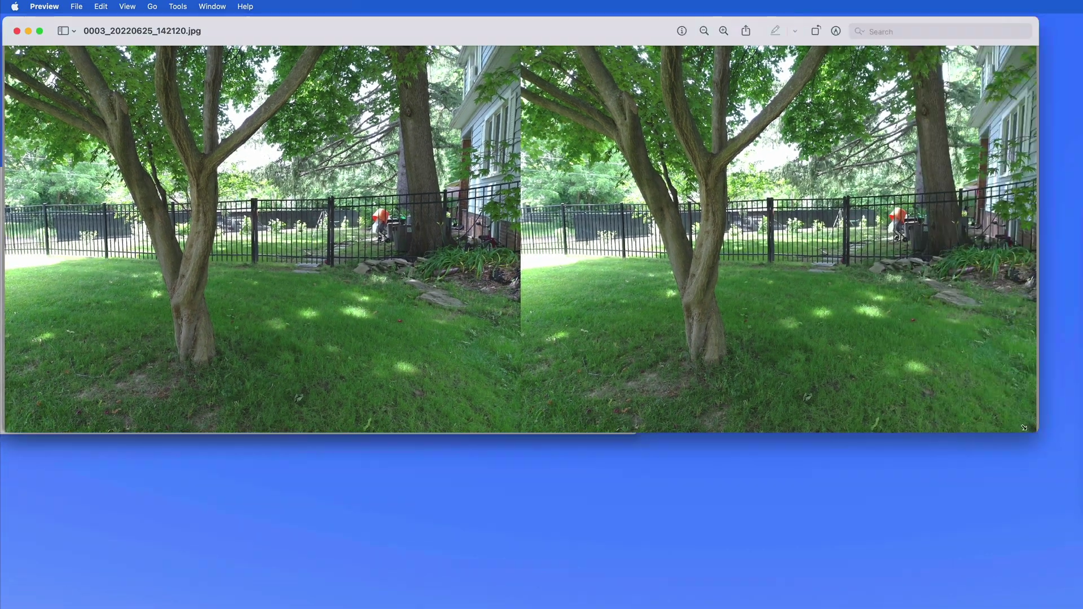
drag(1024, 427, 861, 301)
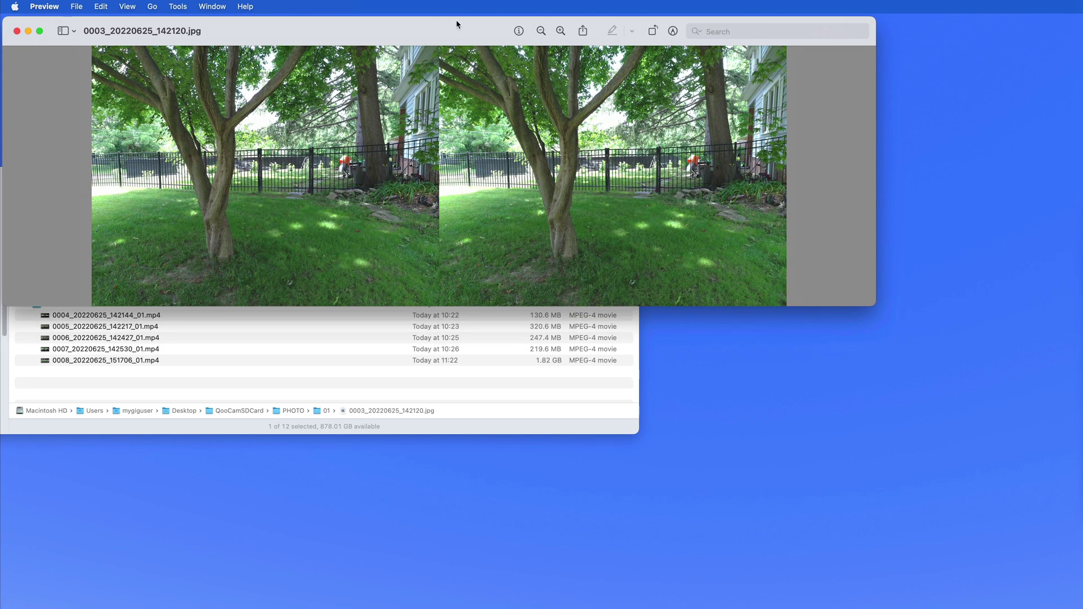
drag(457, 22, 531, 56)
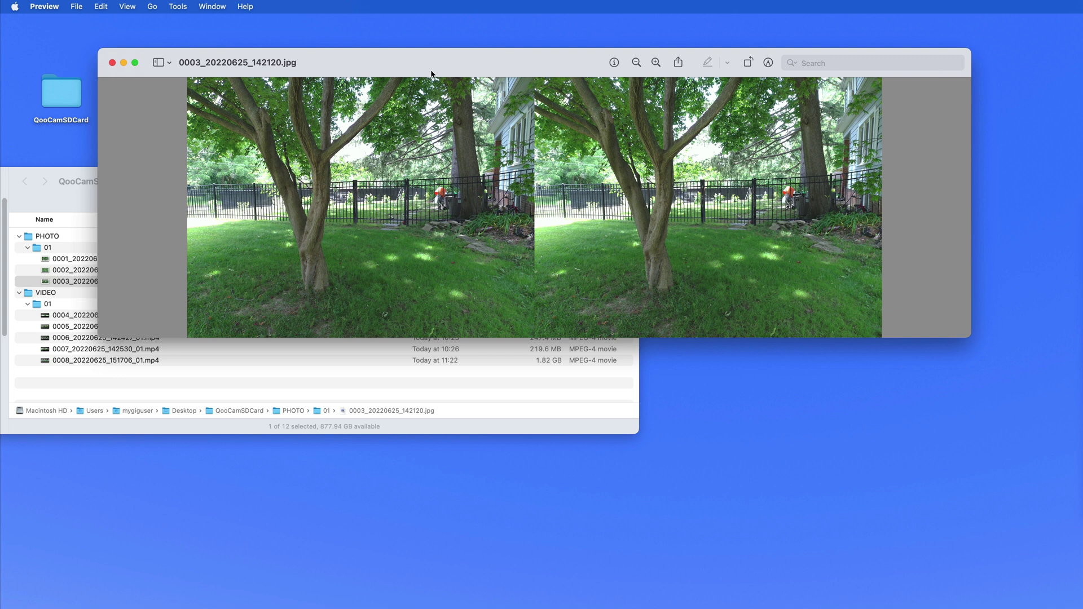
drag(479, 66, 458, 91)
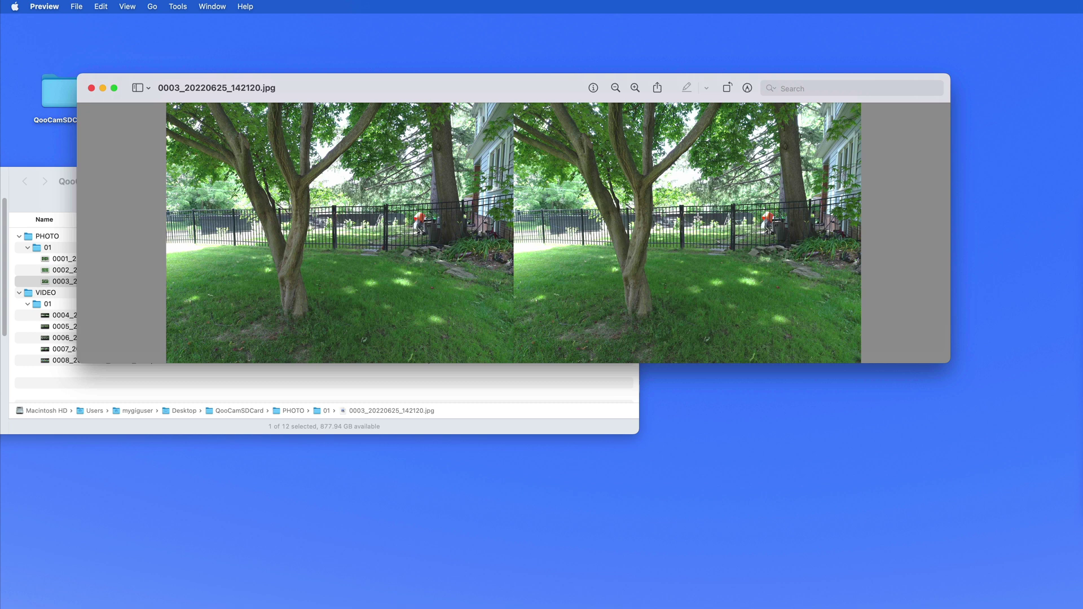
drag(507, 88, 486, 87)
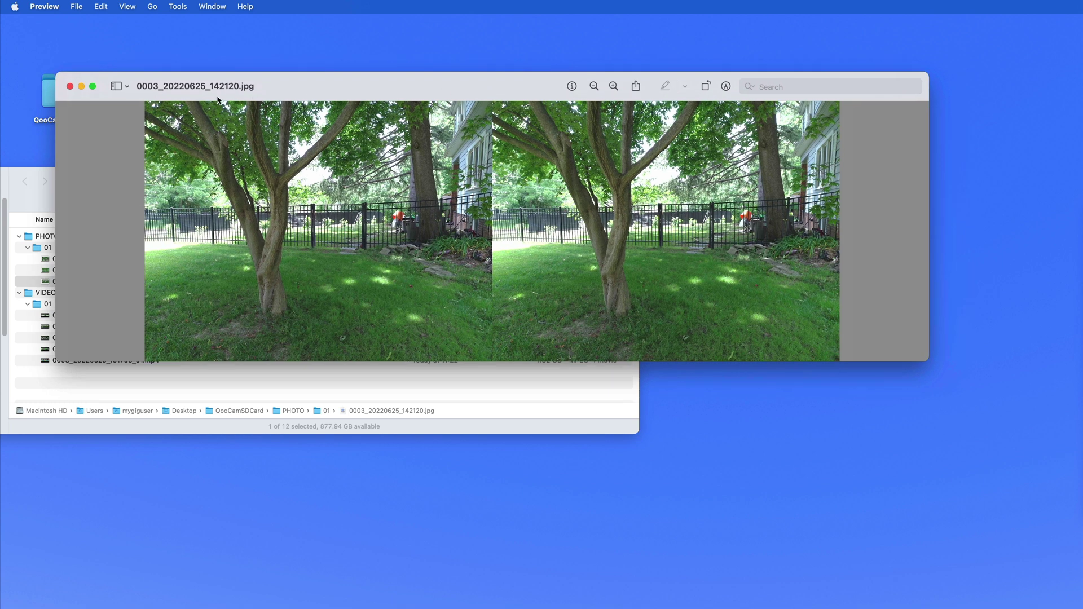
- Close the photo and launch Anaglyph Workshop, placing its window on the right side
click(70, 87)
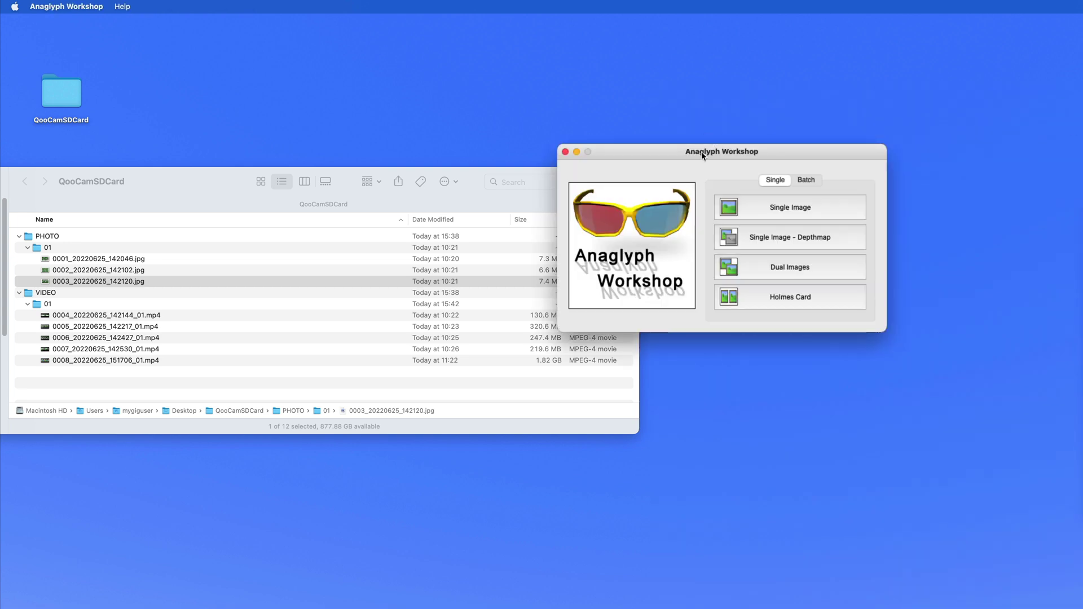
drag(728, 161, 579, 54)
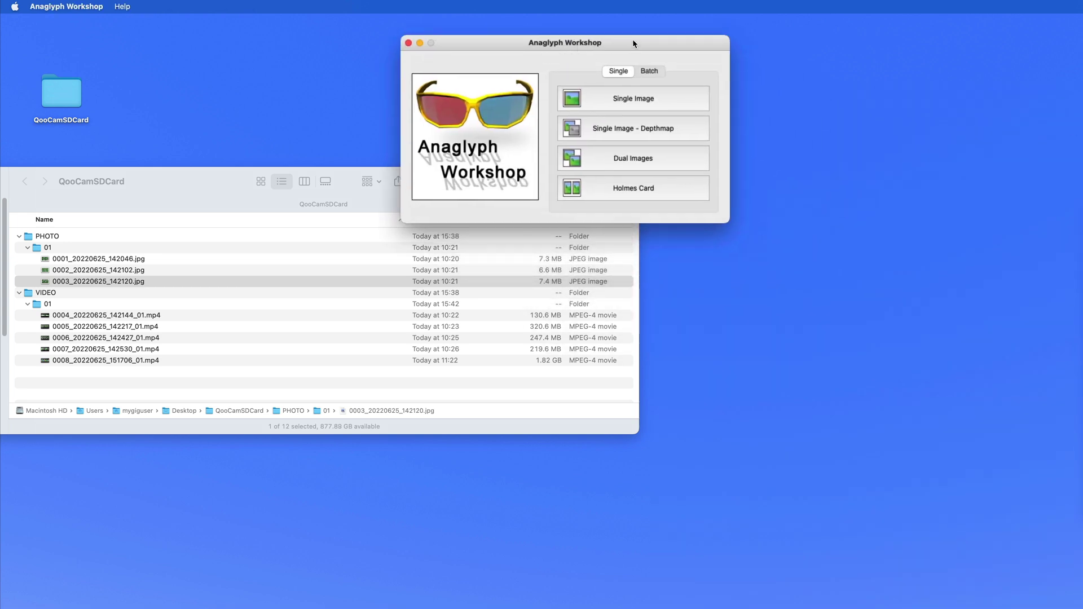
drag(640, 43, 816, 63)
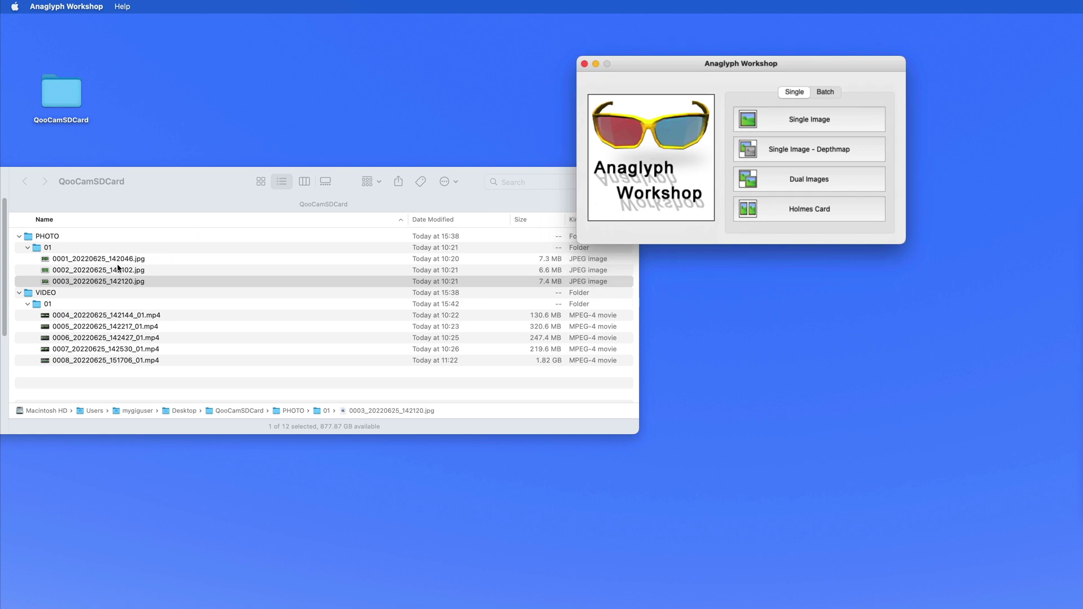
- Create a new untitled folder on the desktop and check that it is empty
right_click(216, 91)
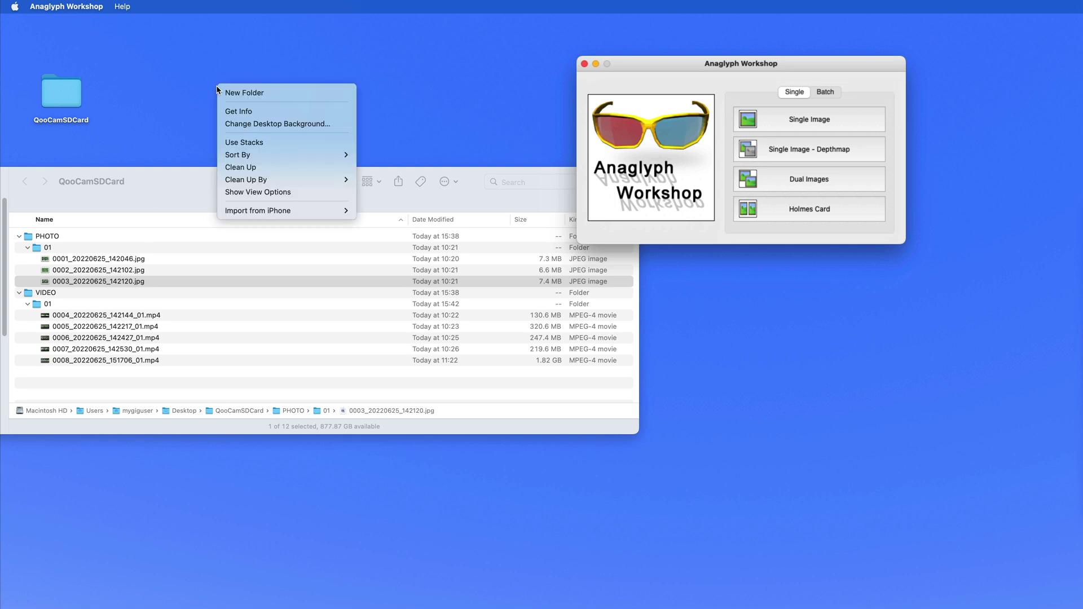
click(264, 94)
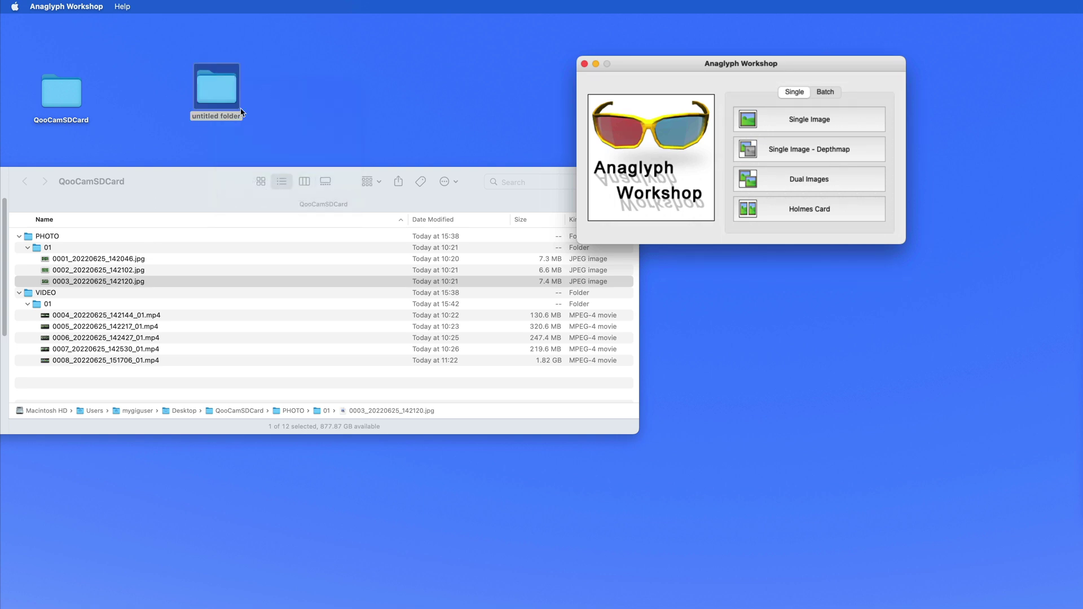
click(229, 119)
double_click(228, 118)
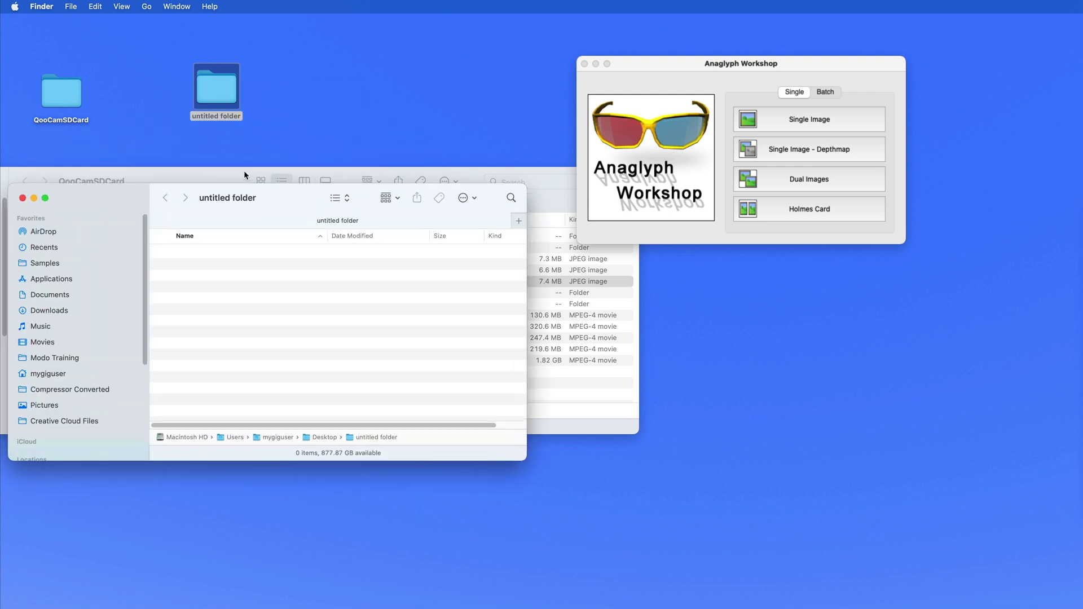
drag(293, 198, 286, 154)
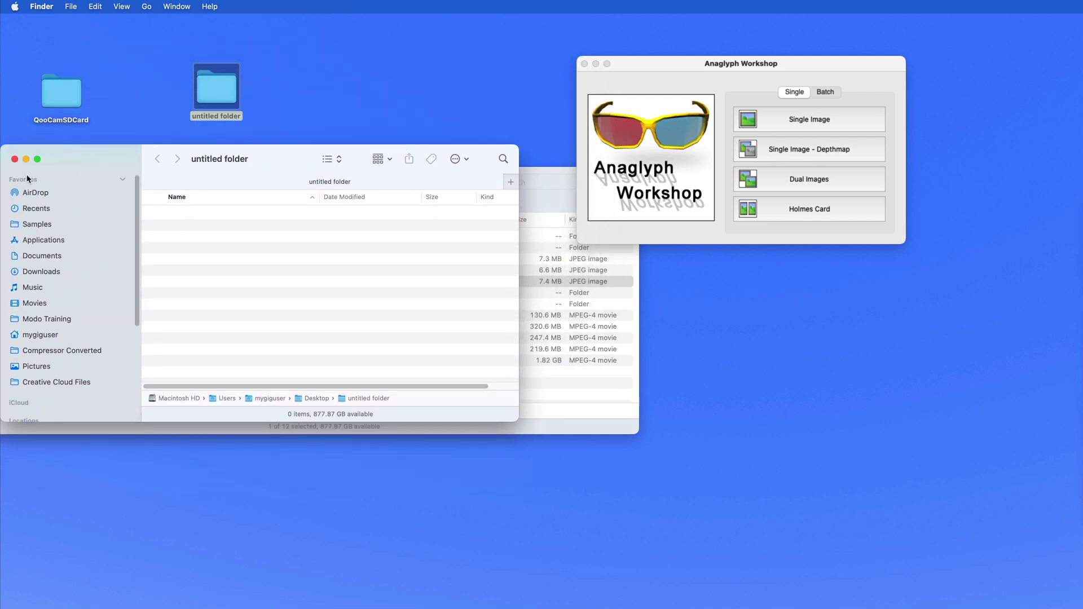
click(14, 160)
- Rename the new desktop folder to 'Anaglyph Stills'
click(208, 117)
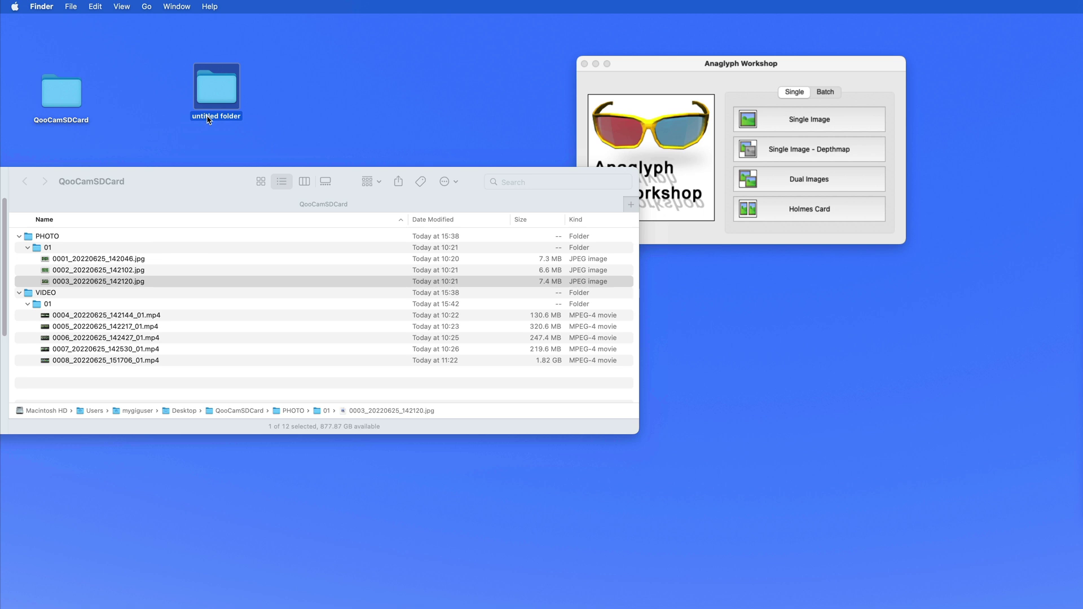
click(208, 116)
text(Anaglyph Stills)
key(Return)
- Start a Batch - Dual Images conversion with Side By Side Images as the source type
drag(716, 67, 449, 52)
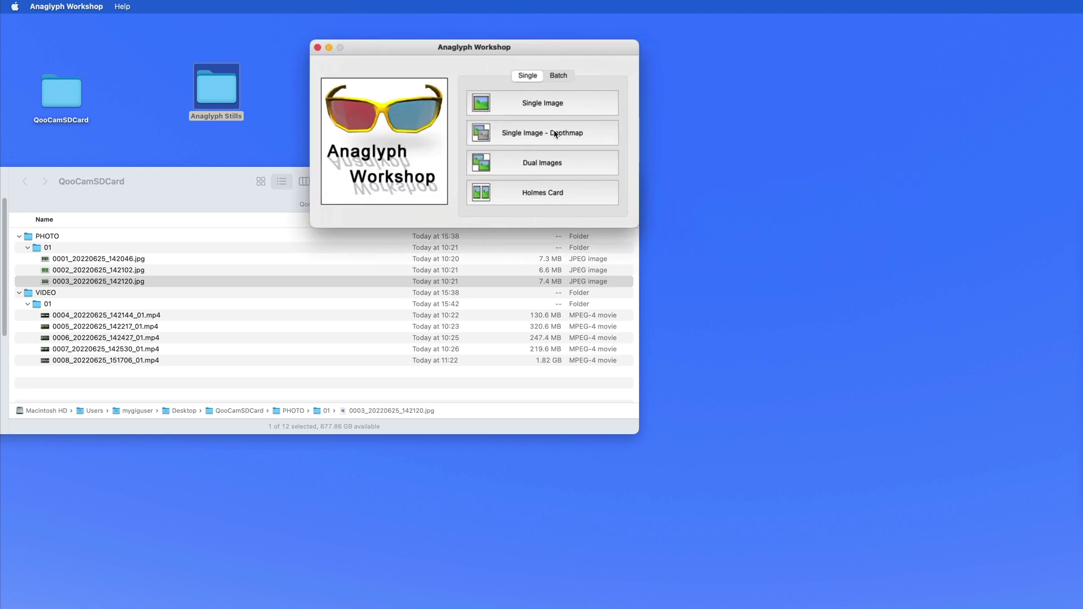
click(559, 76)
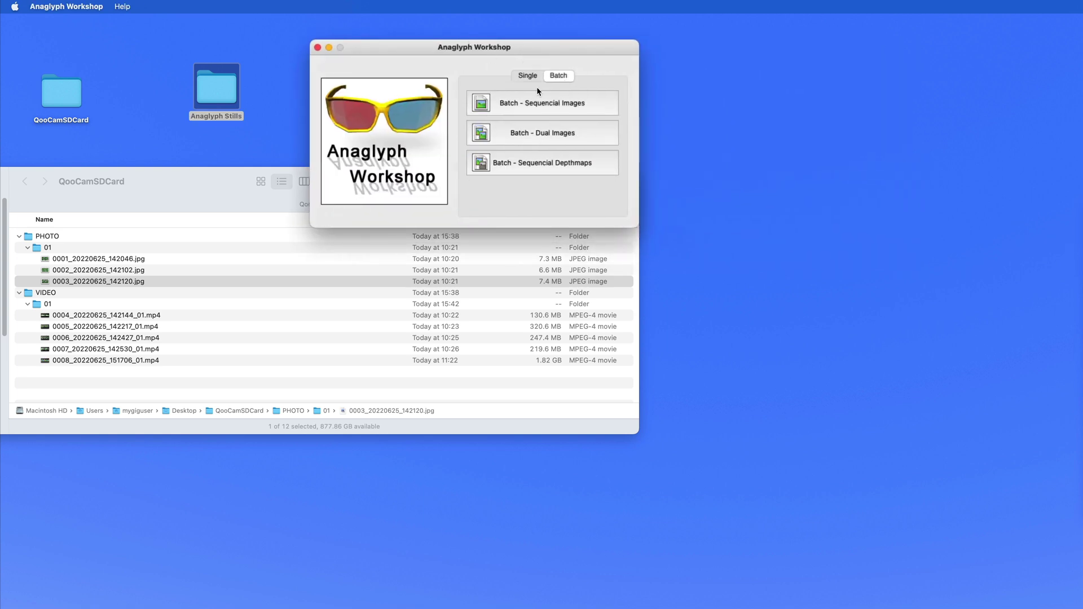
click(547, 133)
drag(600, 129, 504, 31)
click(466, 73)
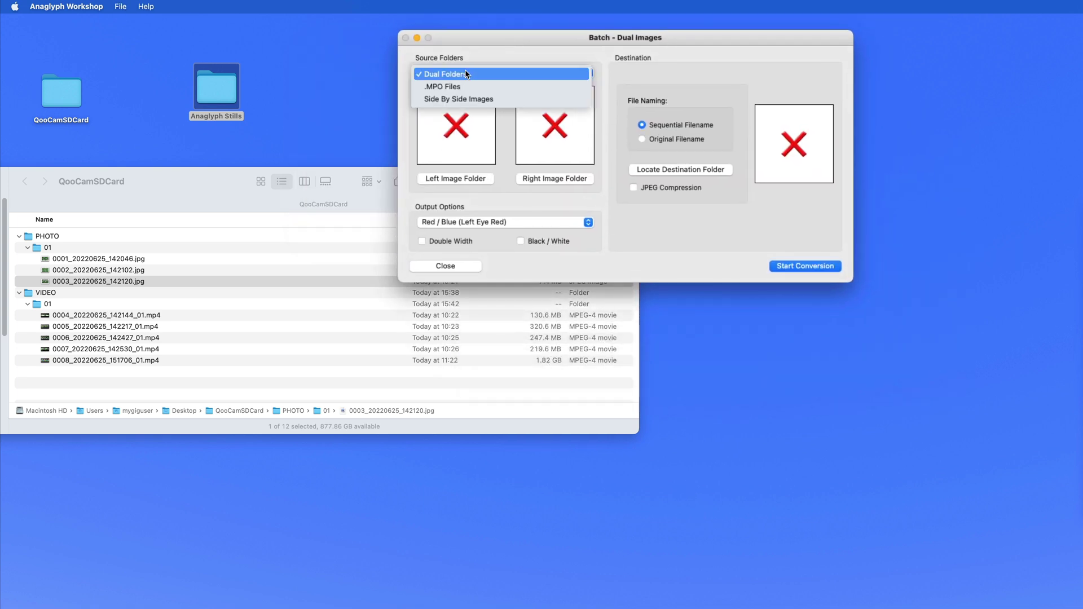
click(460, 99)
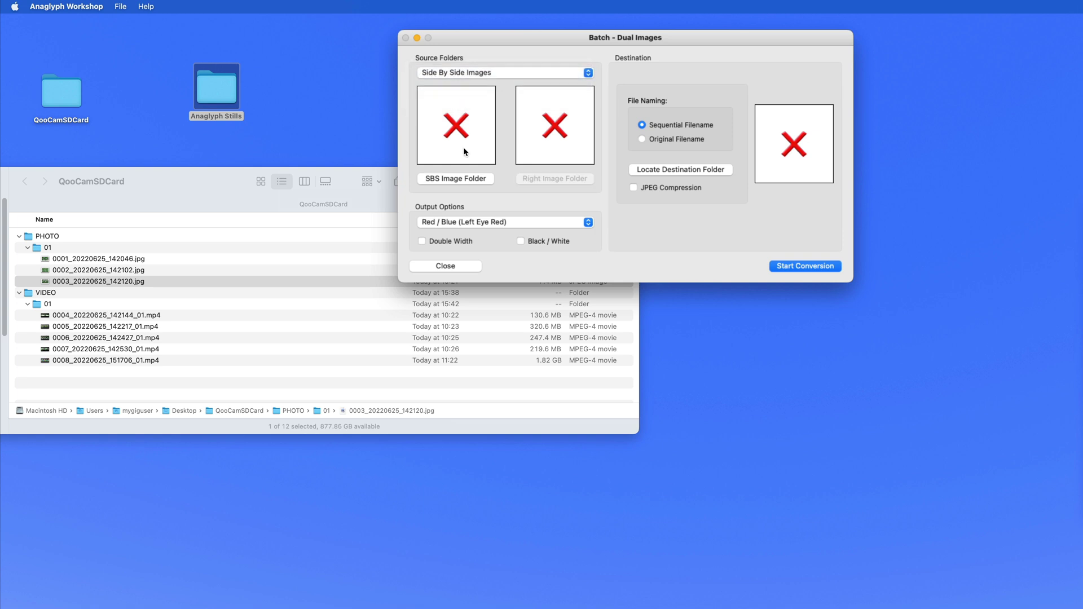
- Set PHOTO/01 as the source folder and Anaglyph Stills as the output folder
click(458, 179)
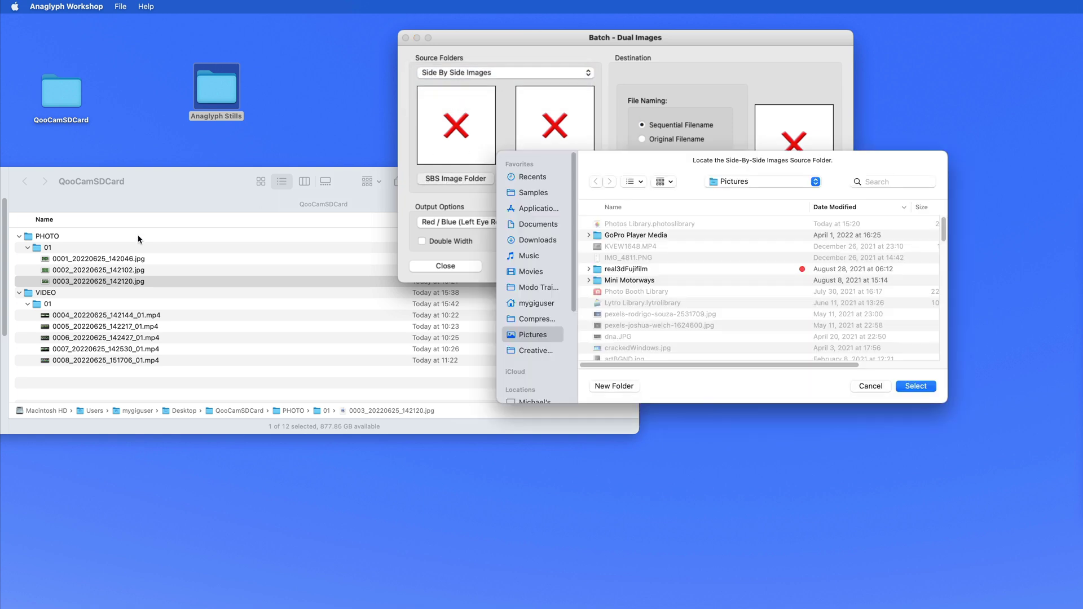
drag(37, 248, 638, 222)
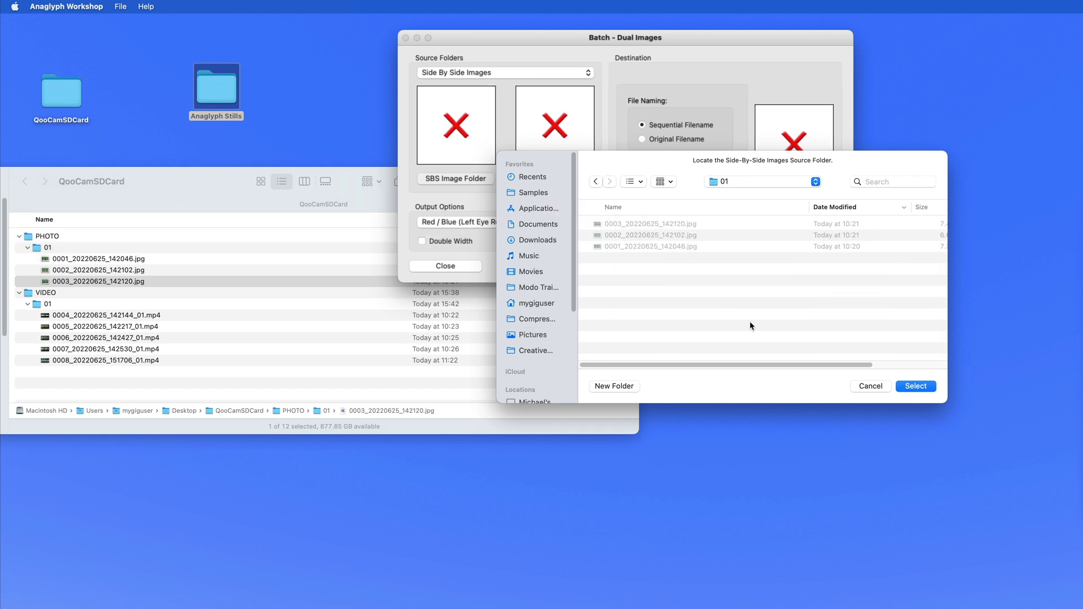
click(914, 387)
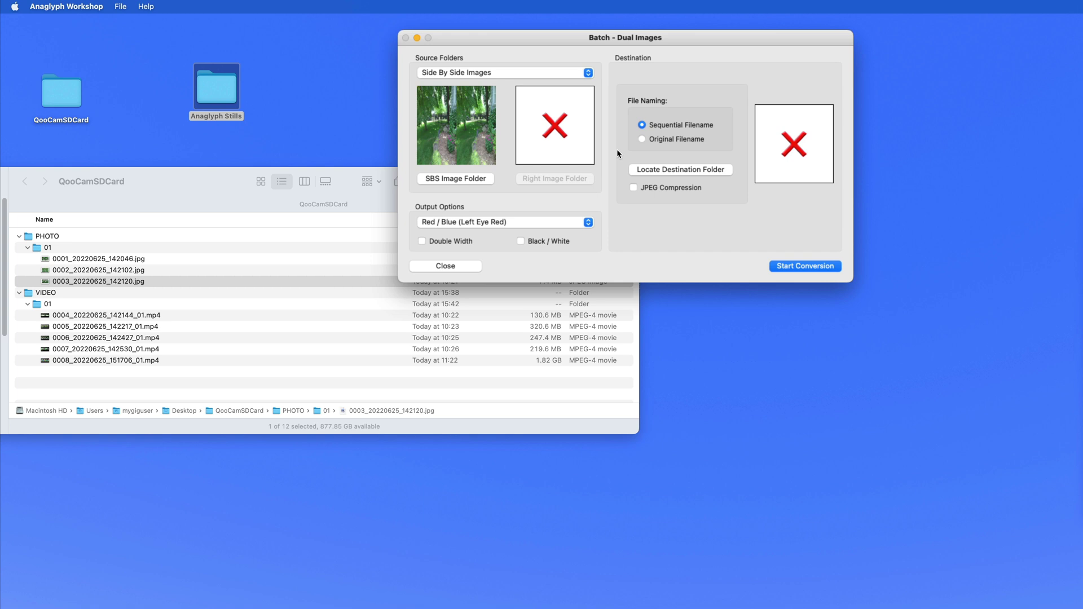
click(665, 171)
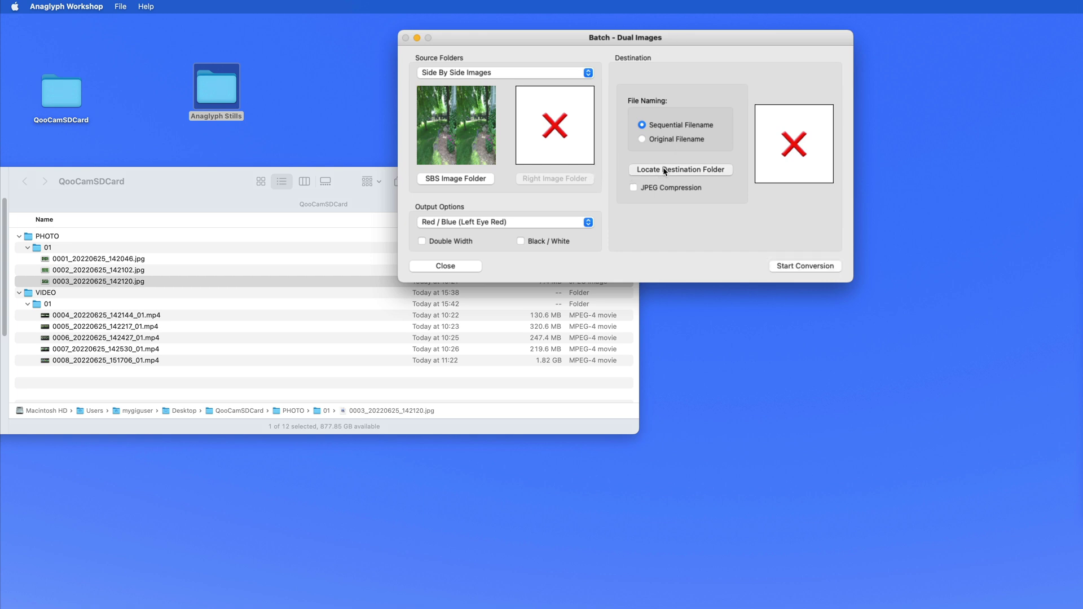
drag(213, 86, 706, 237)
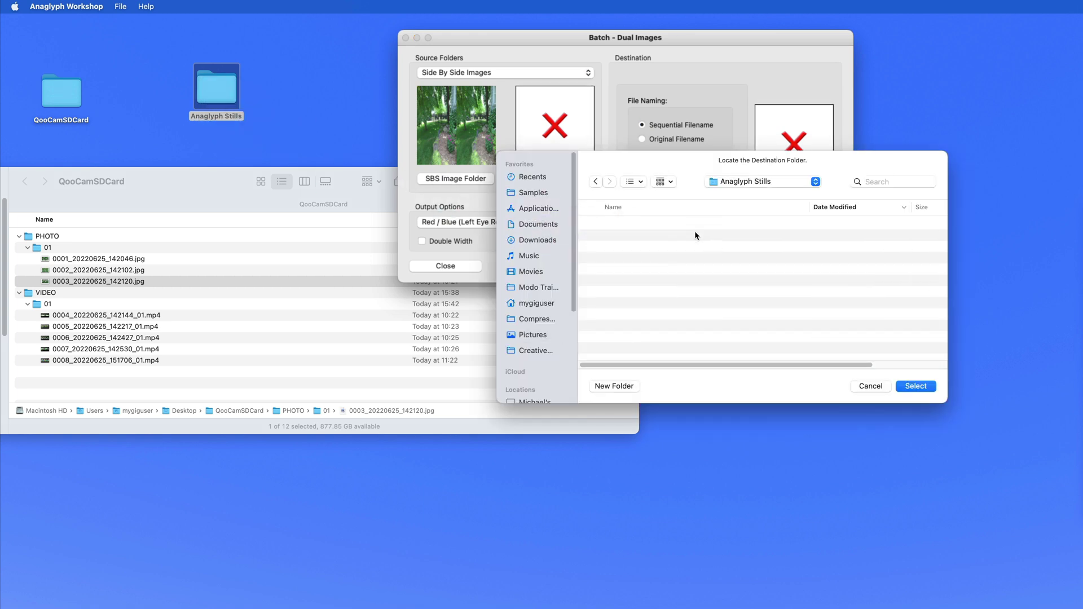
click(916, 388)
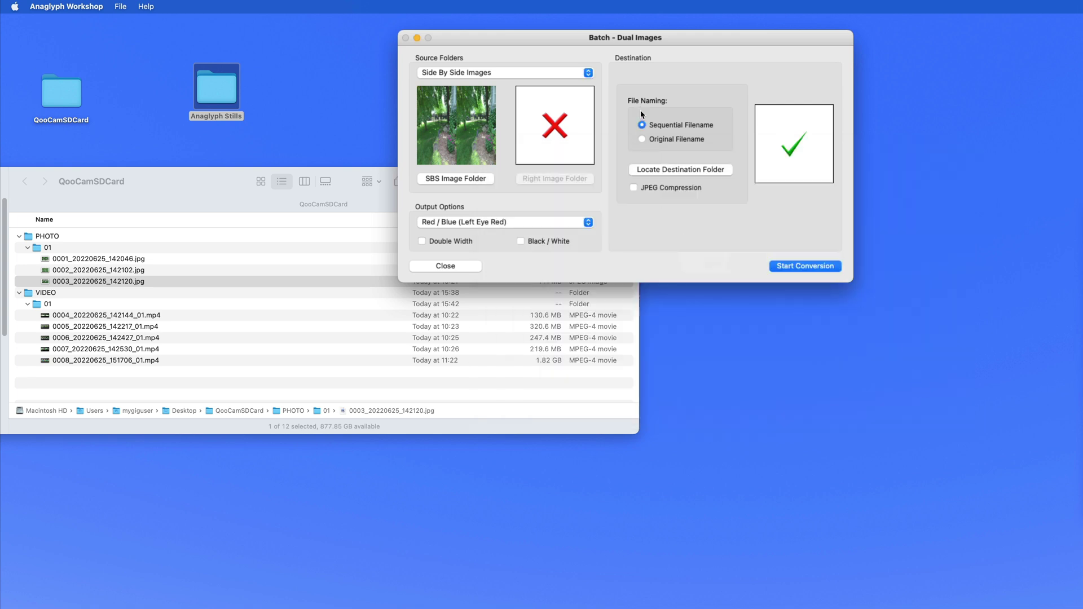
- Keep original filenames, enable JPEG compression, and start the batch conversion
click(643, 139)
click(633, 188)
click(780, 265)
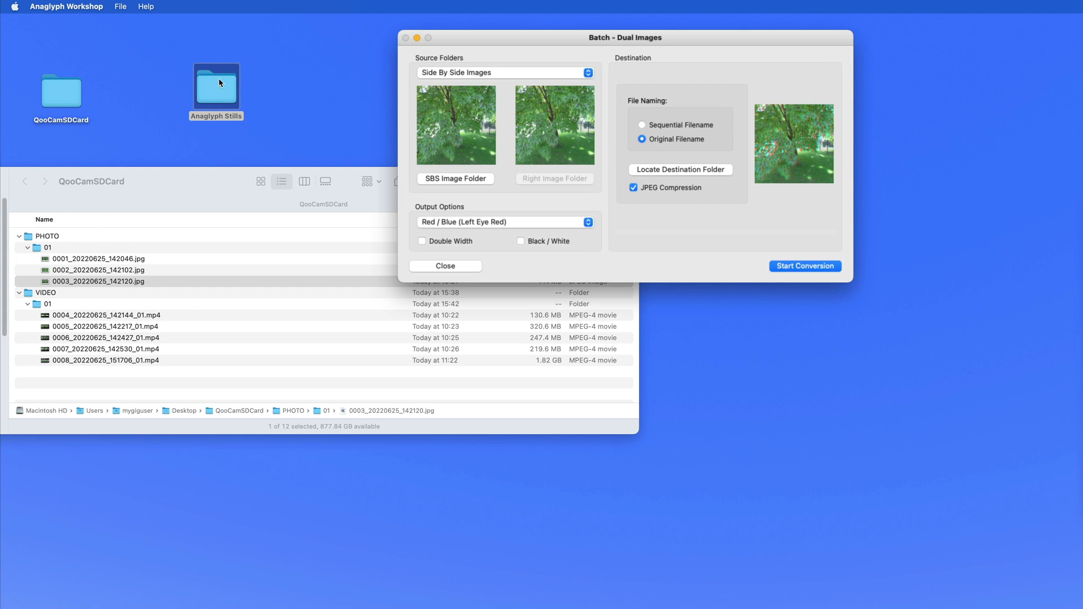
- Close the batch dialog and confirm the Dual Images mode is Red / Blue (Left Eye Red)
click(456, 265)
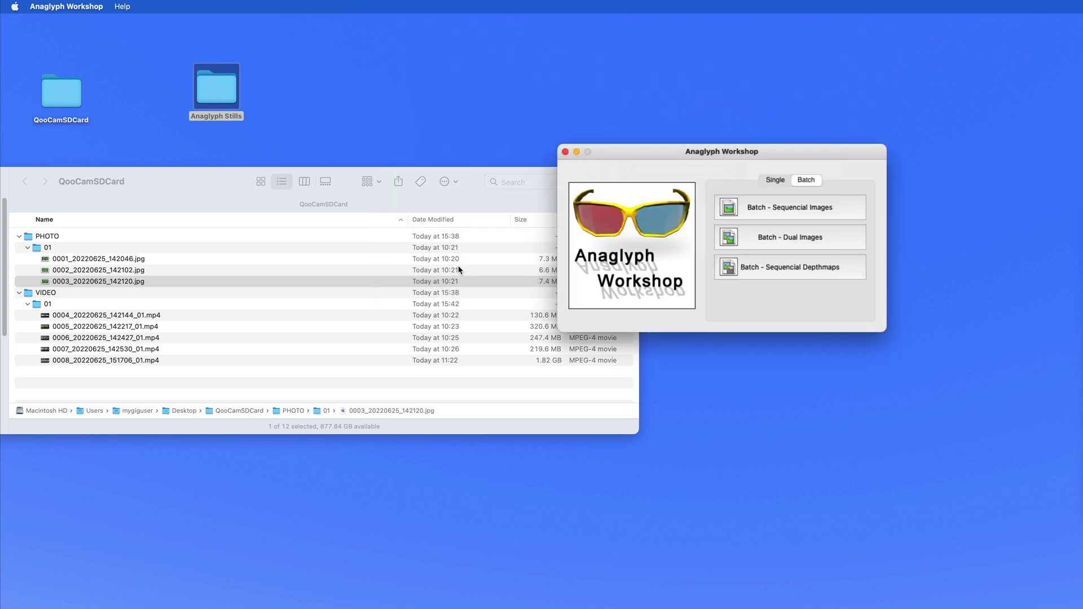
click(782, 237)
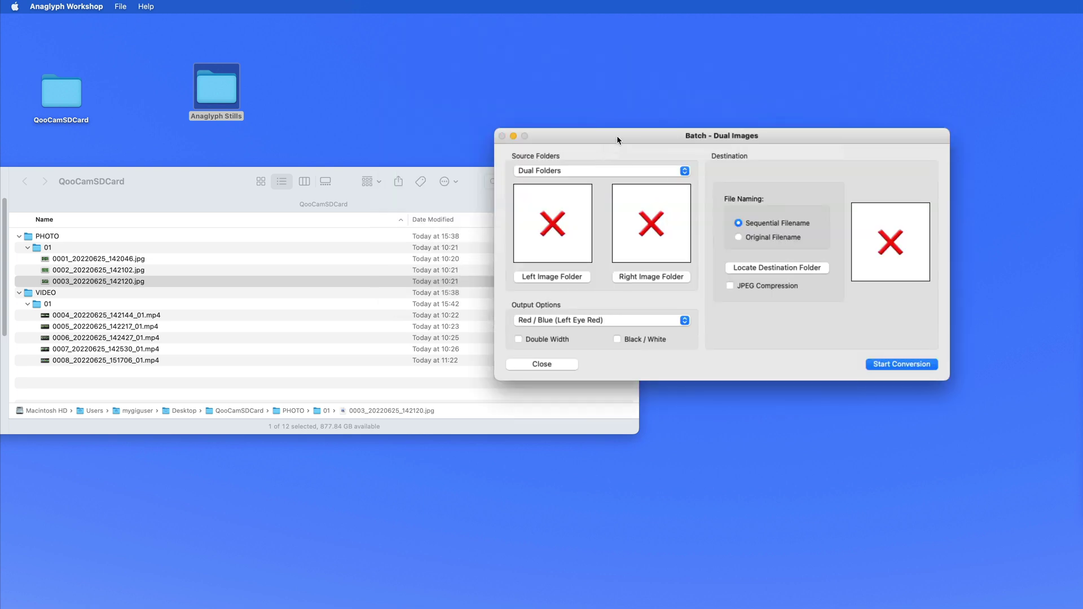
drag(617, 137, 582, 128)
click(518, 356)
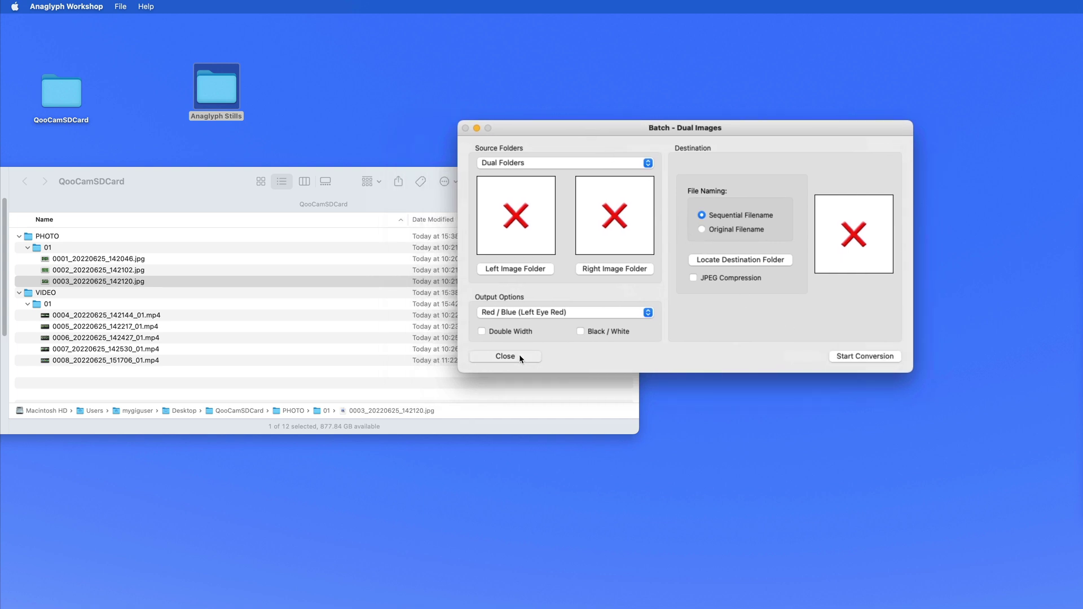
click(773, 180)
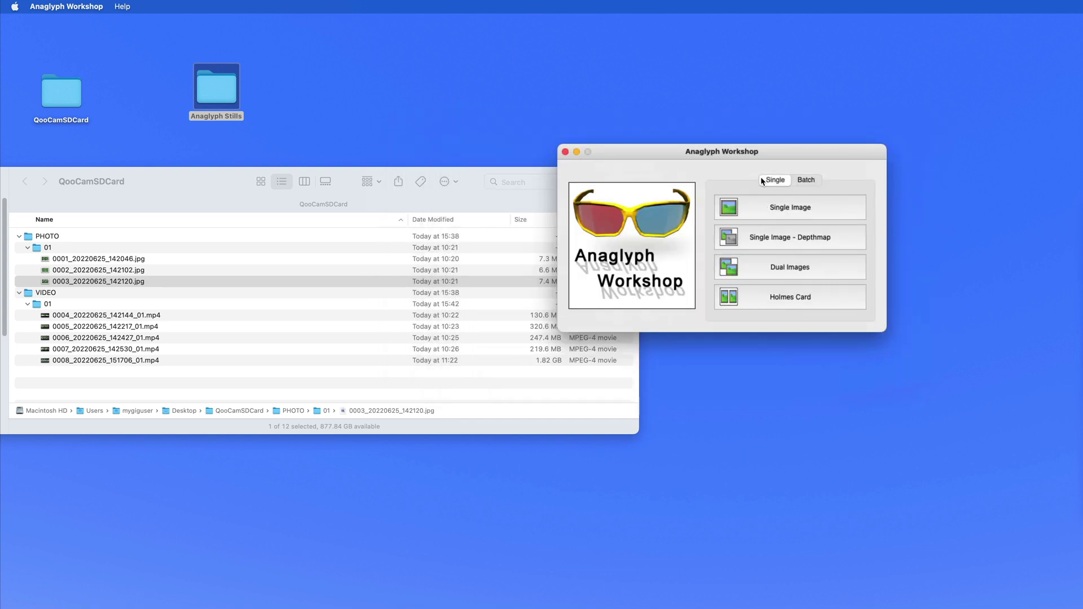
click(785, 267)
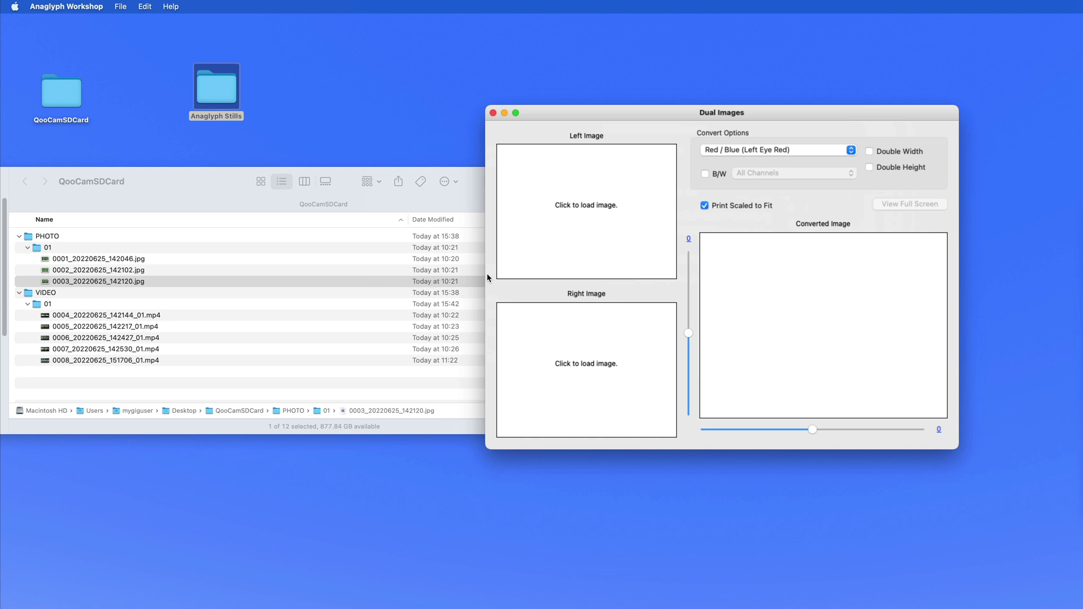
click(777, 151)
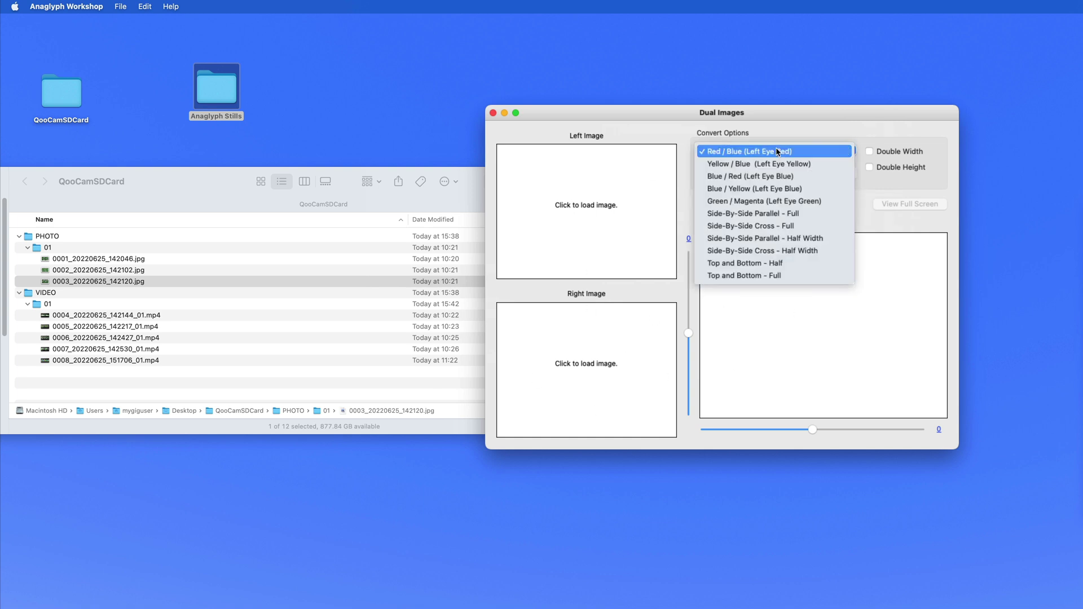
click(781, 126)
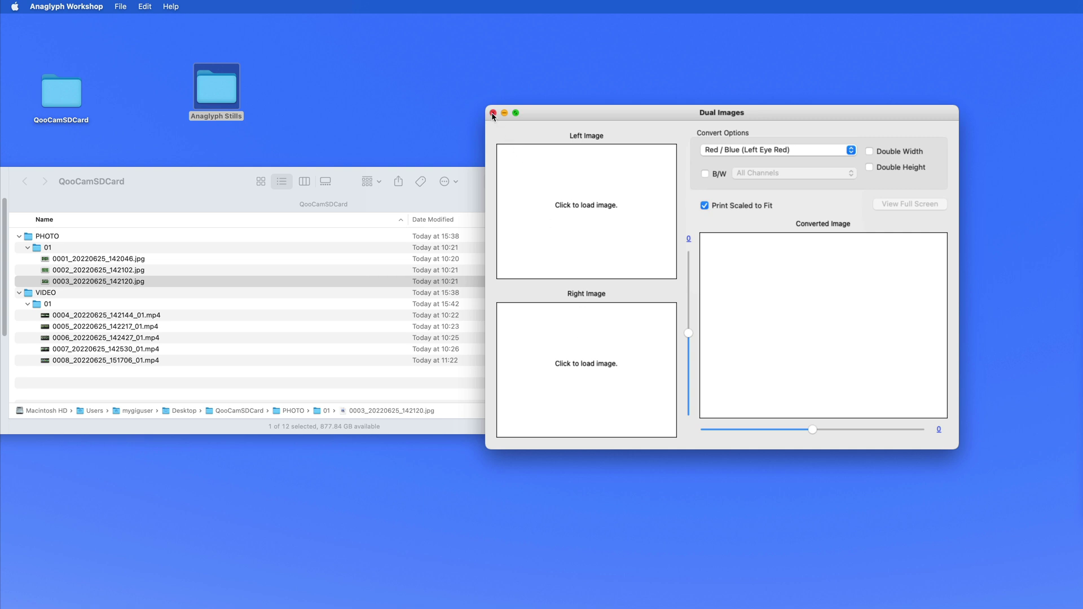
- Quit Anaglyph Workshop, then open Anaglyph Stills and select the converted JPEGs
click(58, 5)
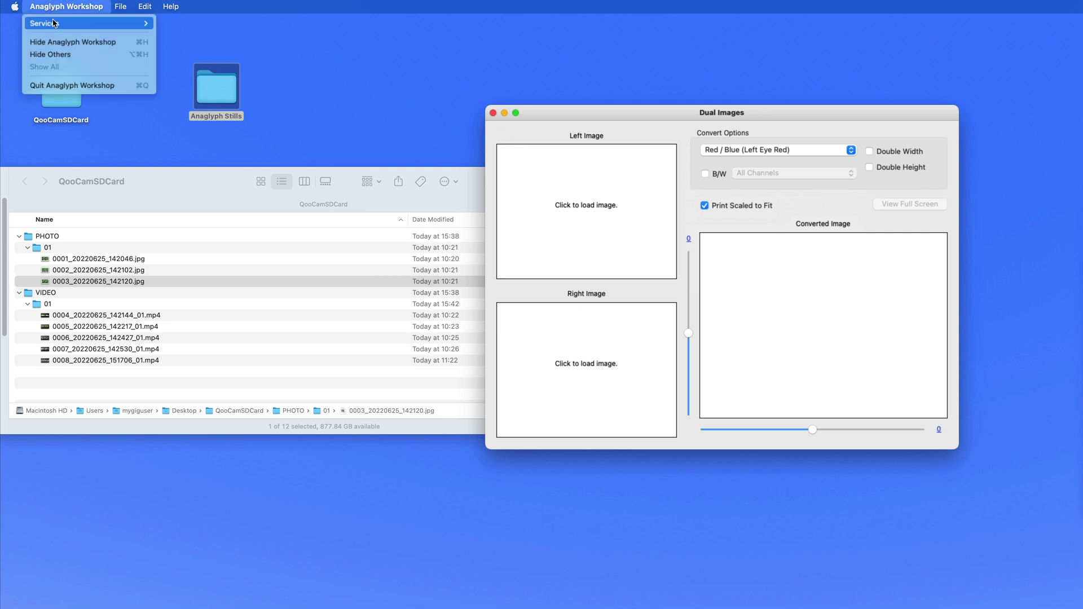
click(62, 86)
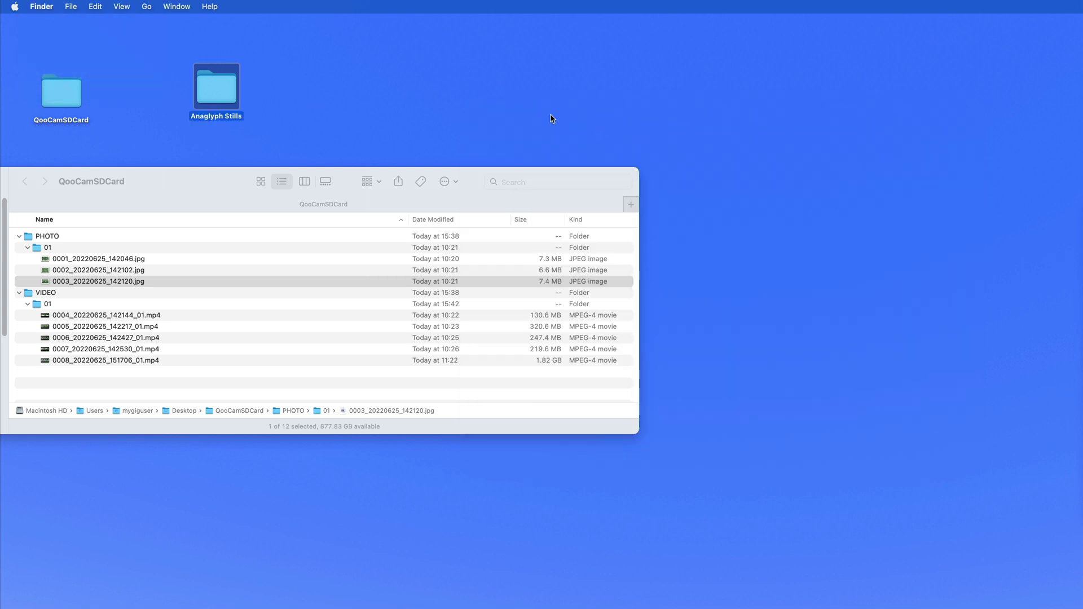
double_click(211, 91)
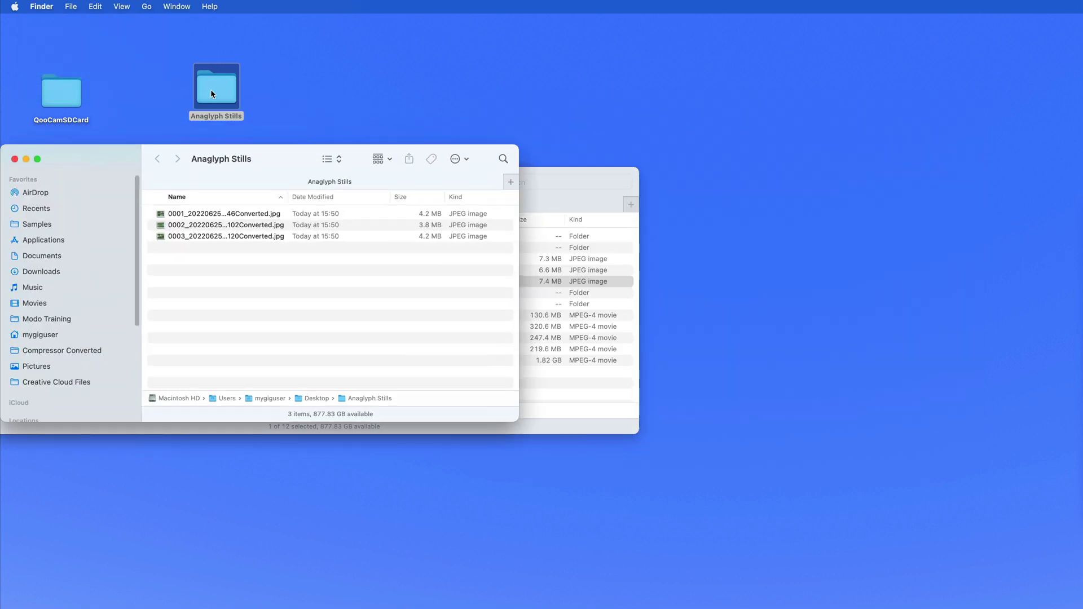
click(198, 215)
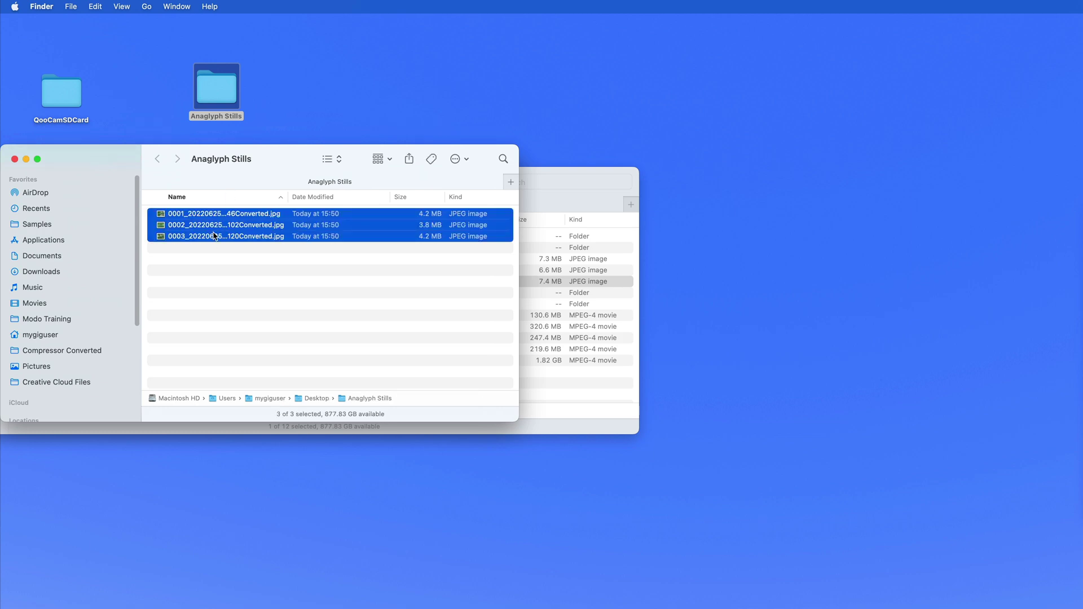
- Open the three converted JPEGs together in Preview and view the 0002 and 0003 images
double_click(214, 236)
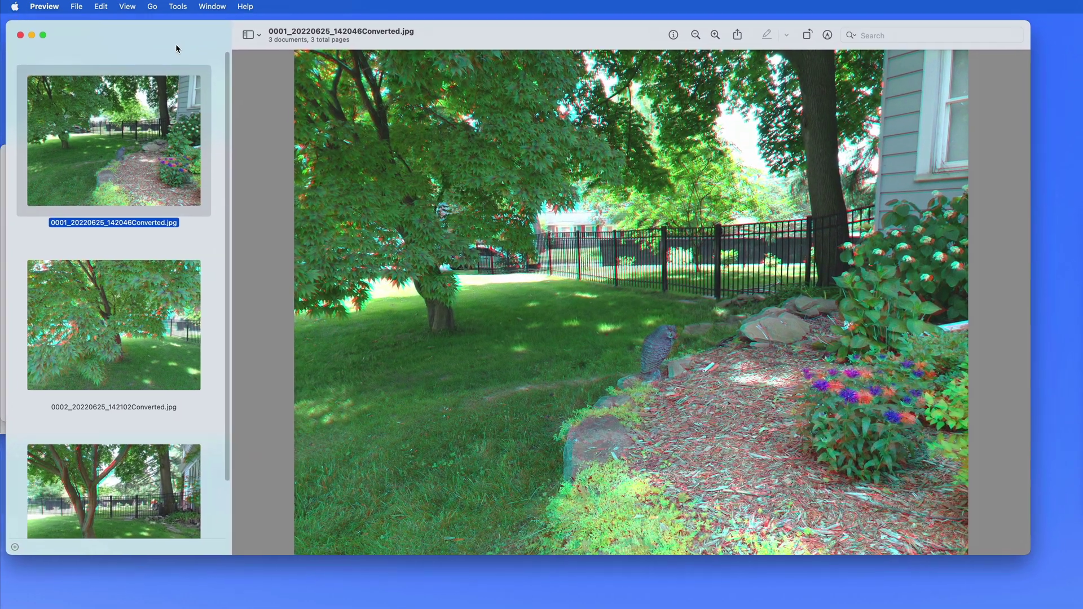
drag(177, 49, 185, 52)
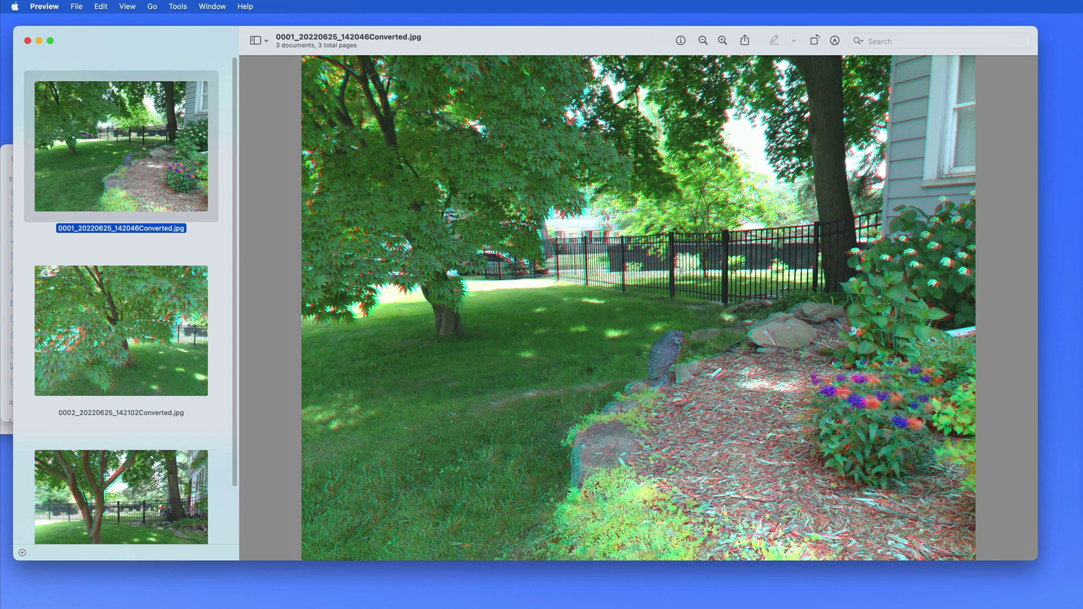
click(130, 327)
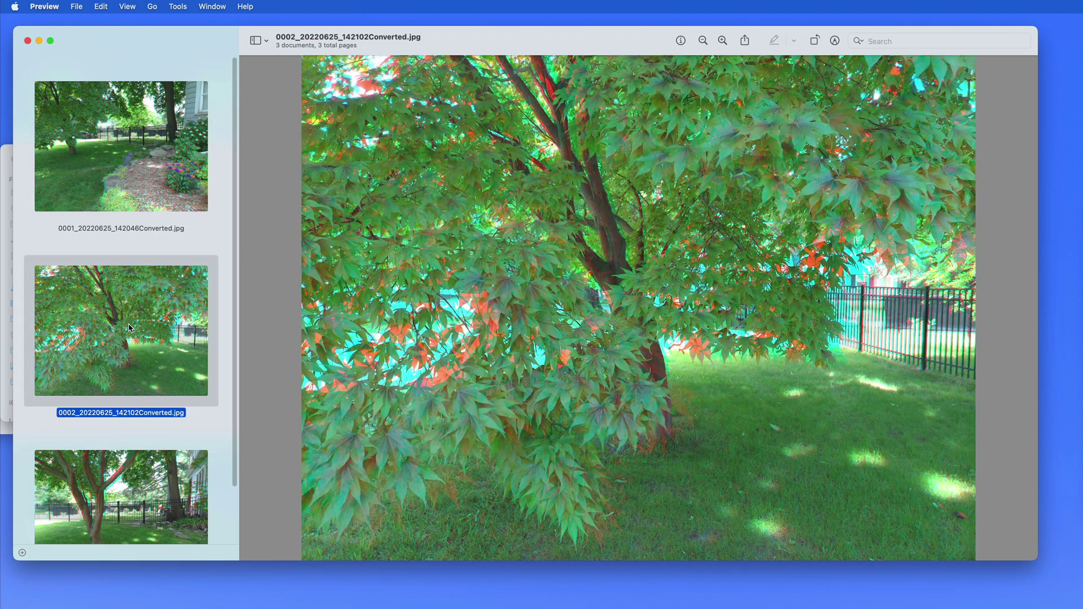
click(120, 484)
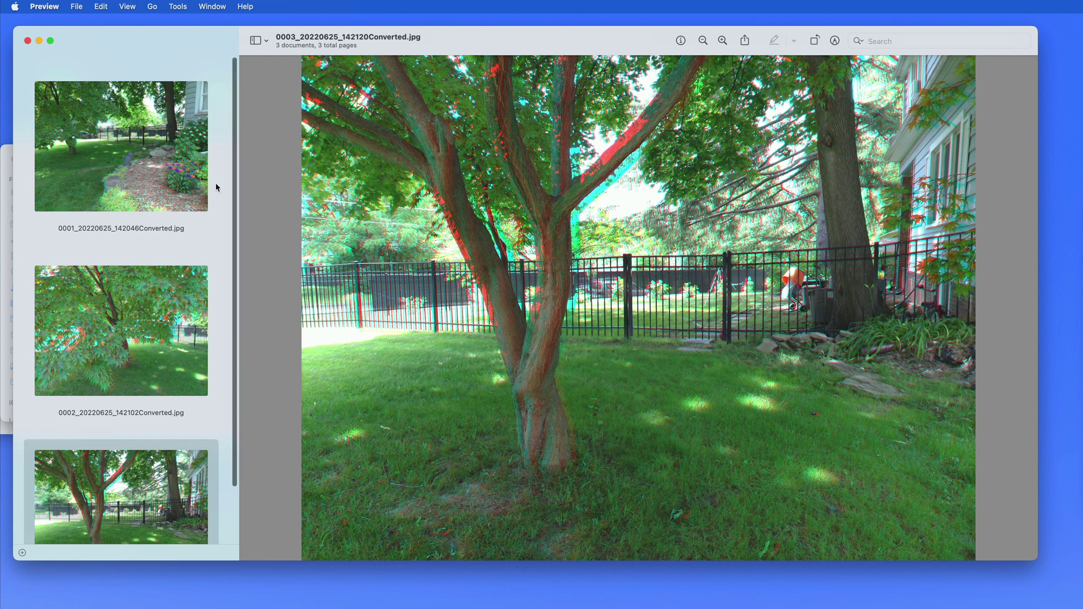
- Close Preview and Anaglyph Stills, then select 0008_20220625_151706_01.mp4 in the QooCamSDCard window
click(27, 42)
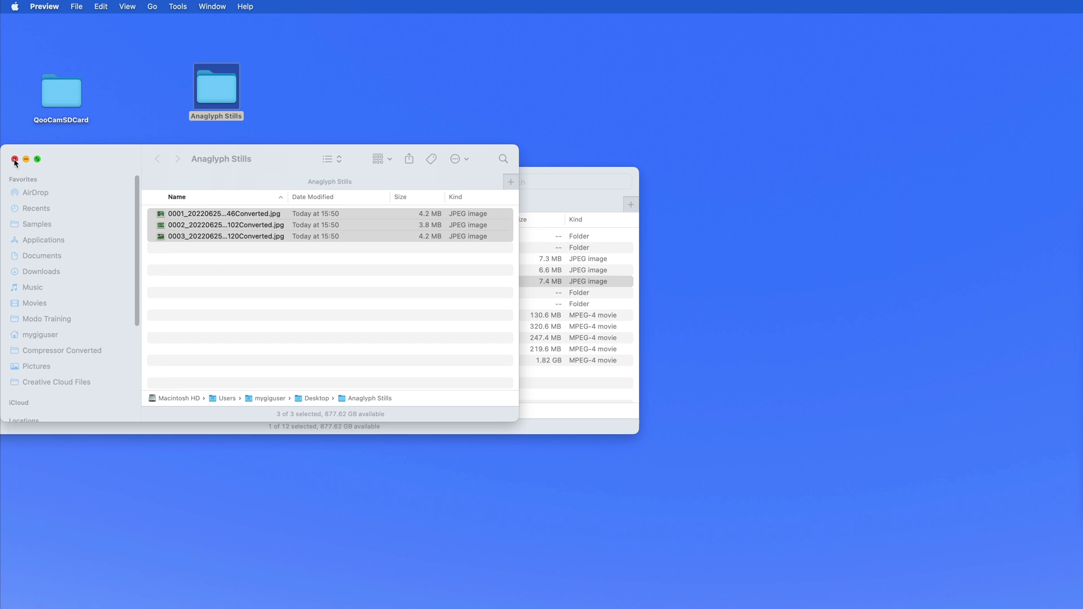
click(16, 160)
click(175, 189)
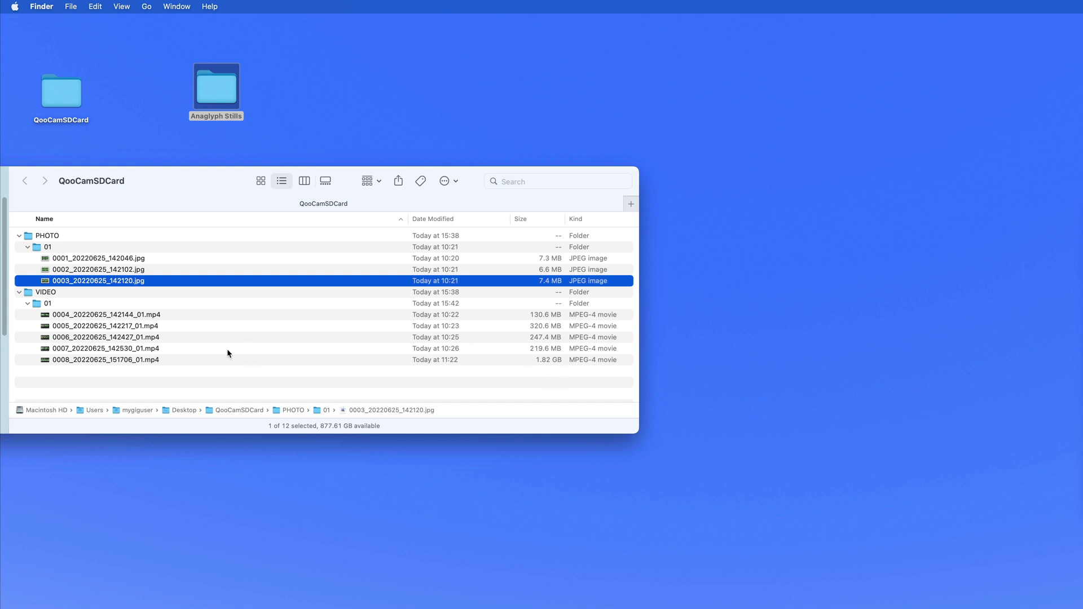
click(110, 361)
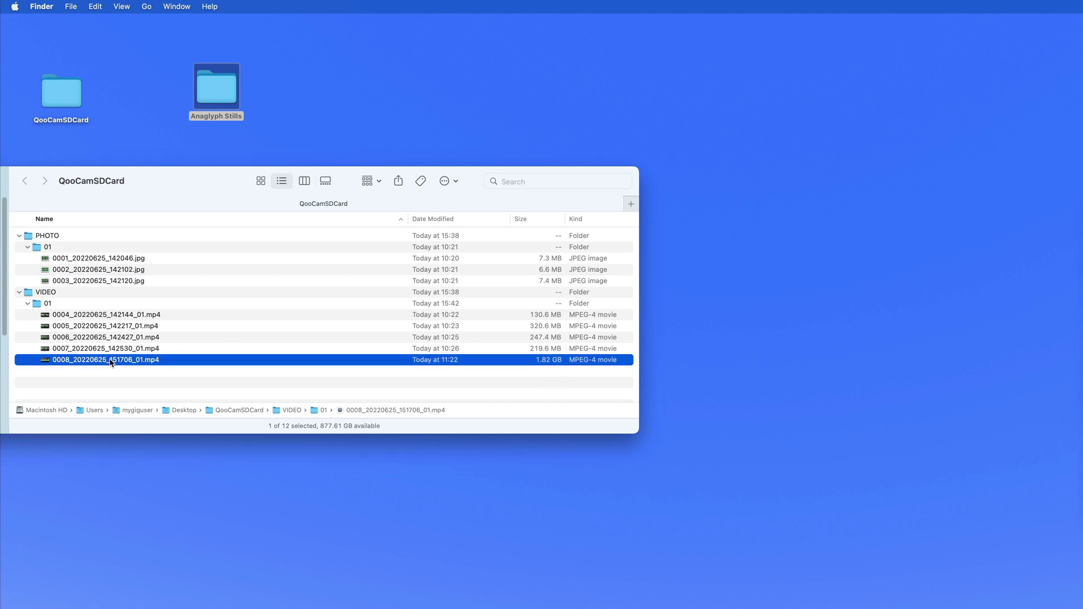
double_click(111, 361)
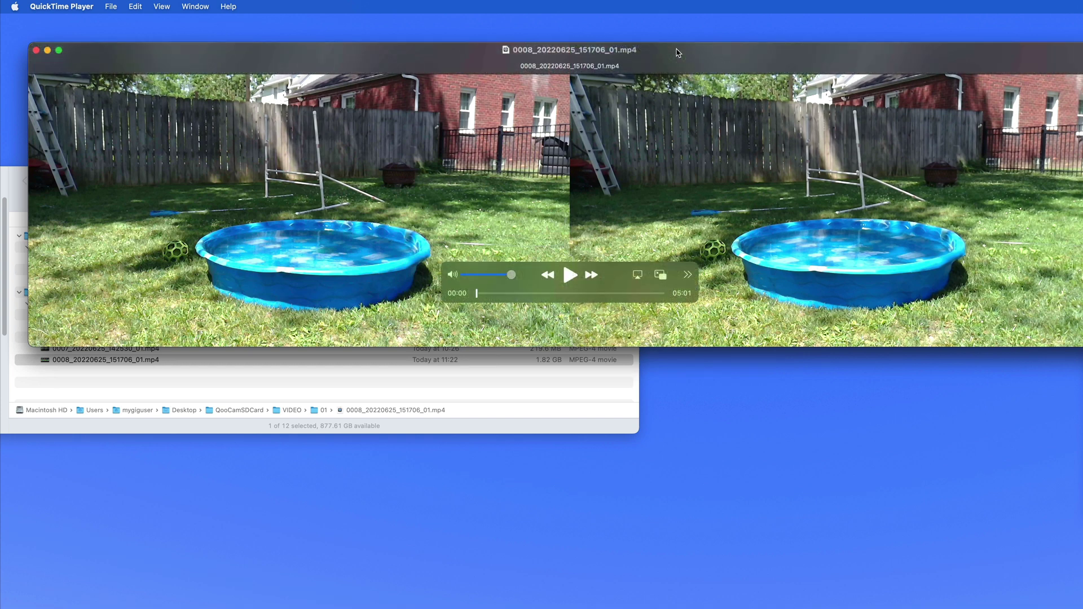
drag(678, 52, 651, 93)
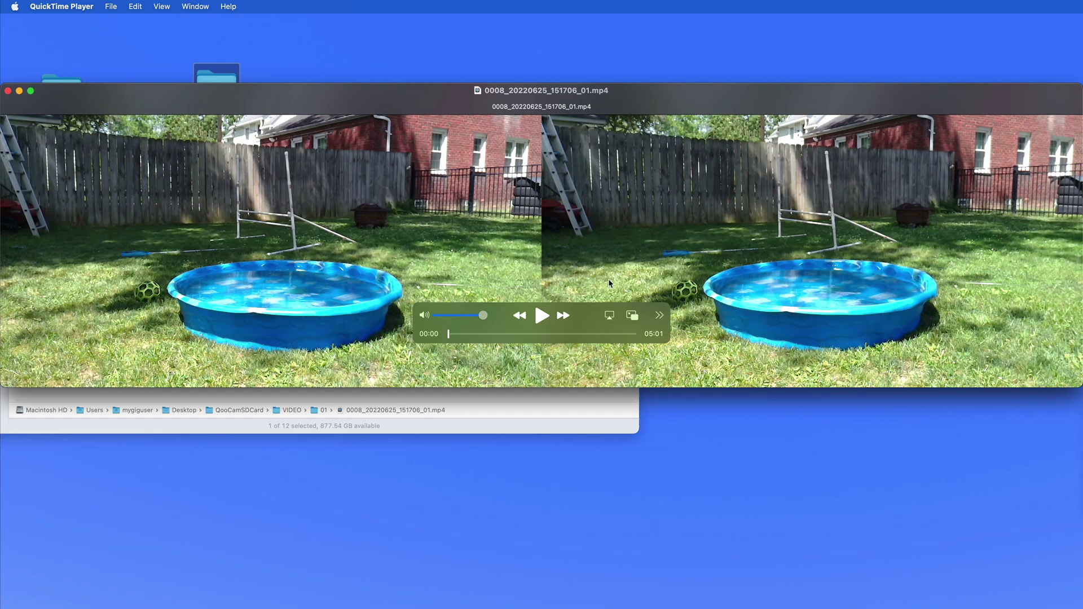
drag(449, 335, 556, 350)
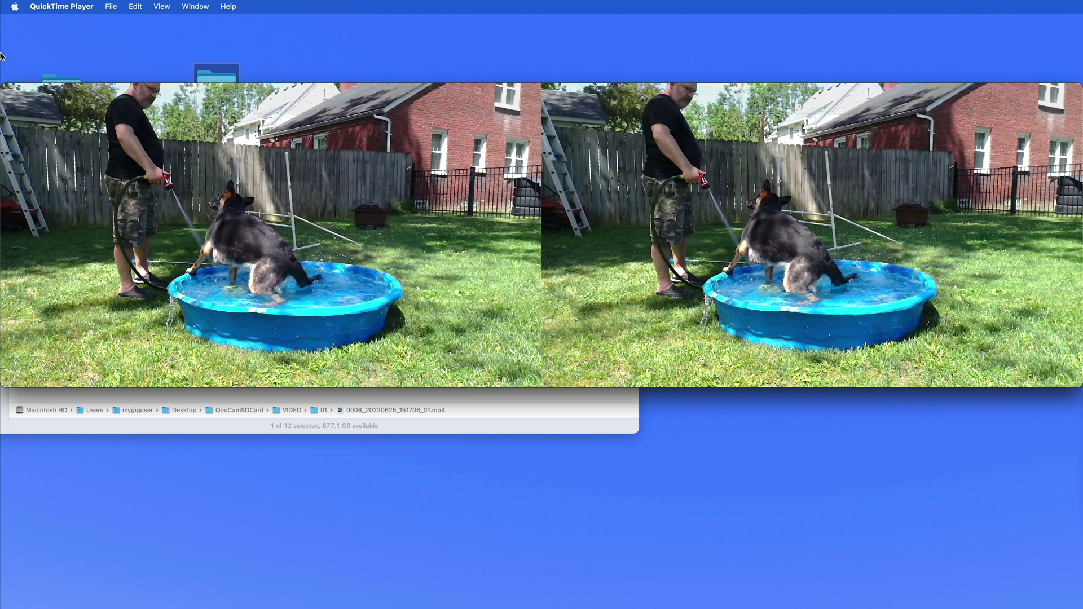
click(8, 91)
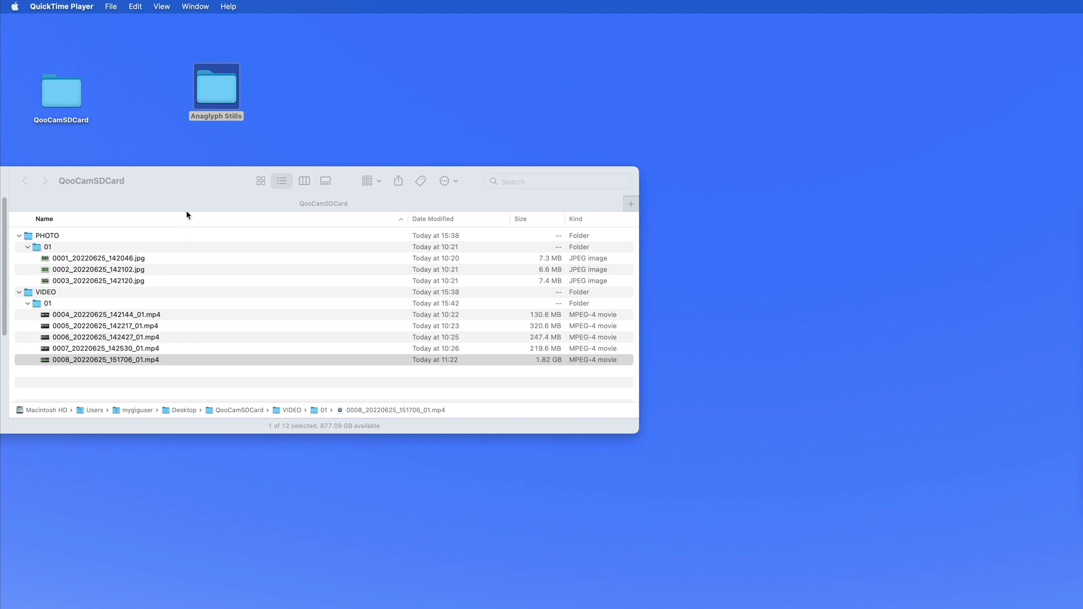
- Widen Terminal to 173 columns, cd into the card's VIDEO/01 folder, and list its files with ls
drag(205, 187, 208, 51)
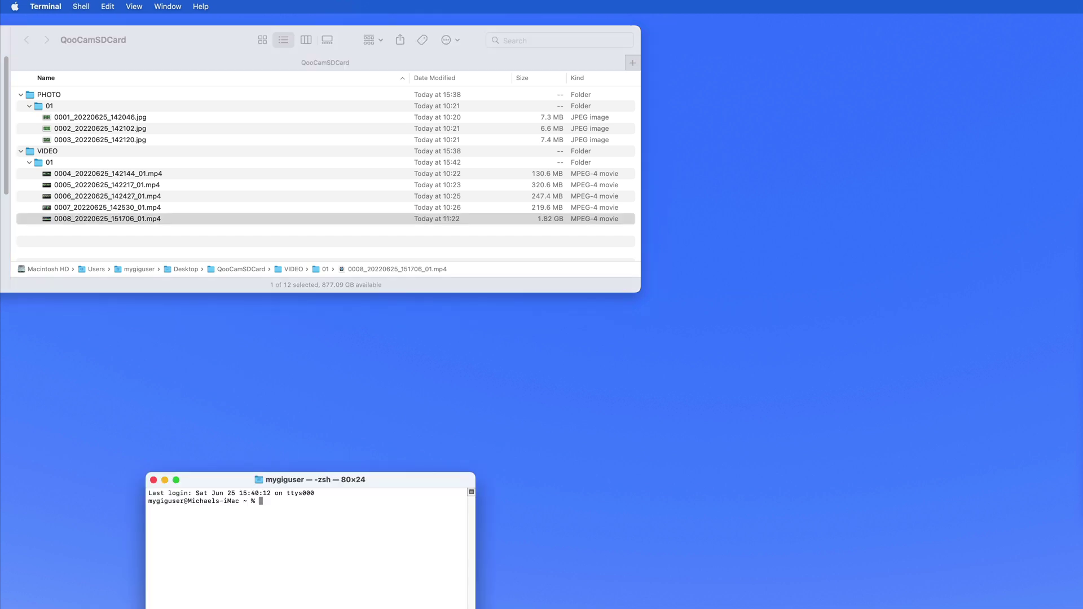
drag(312, 341, 240, 346)
drag(355, 540, 723, 548)
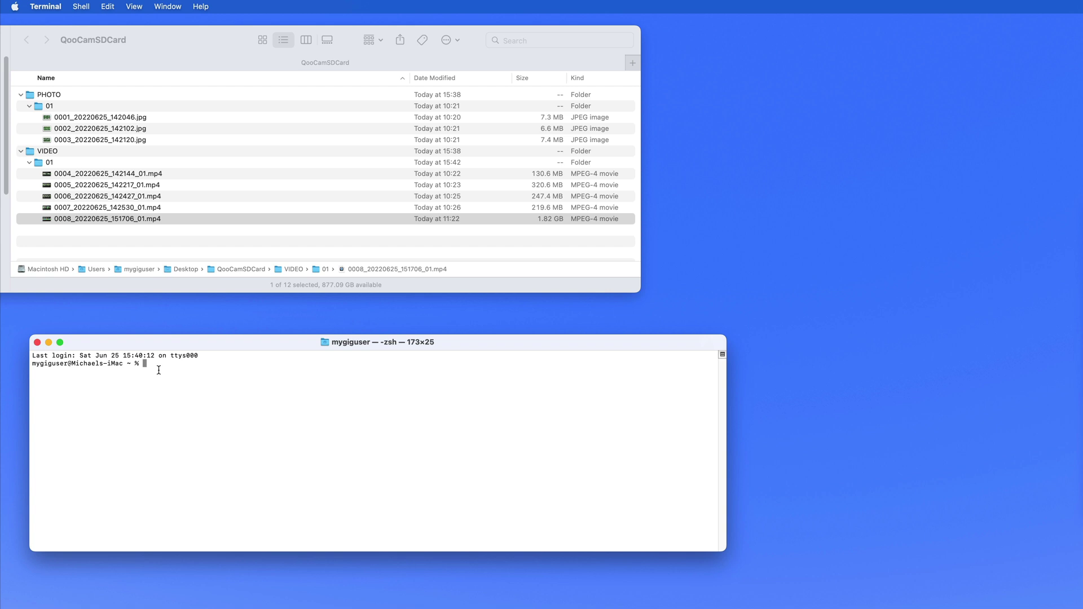
text(cd)
drag(36, 161, 243, 414)
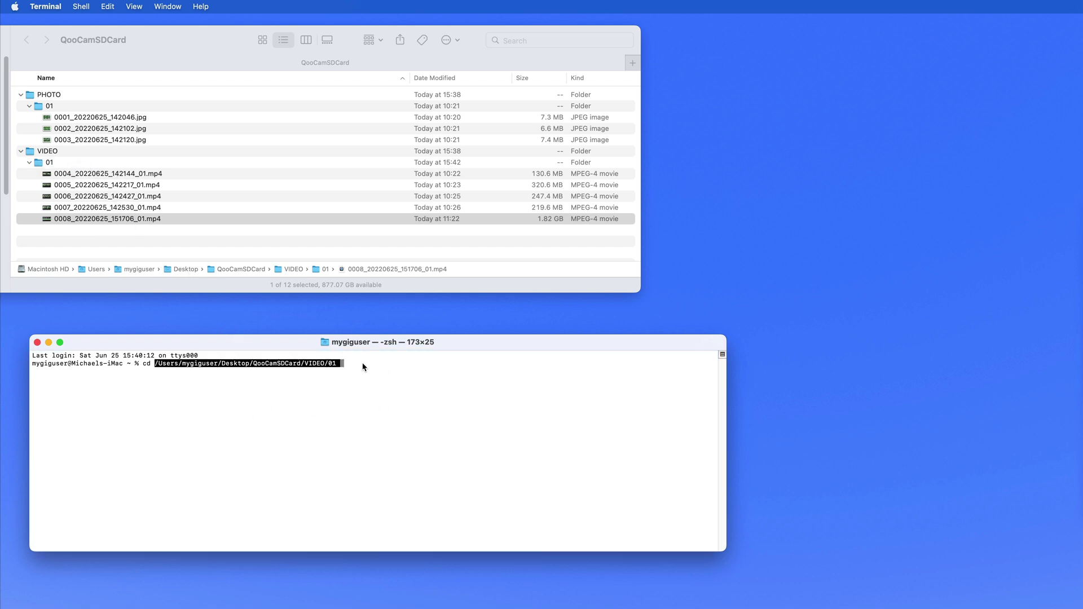
key(Return)
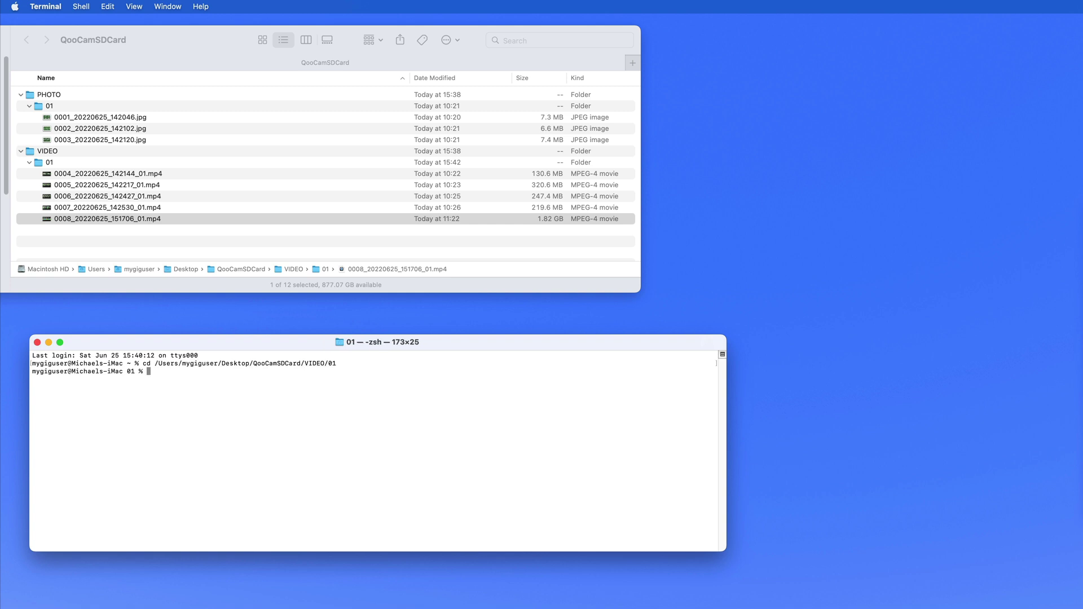
text(ls)
key(Return)
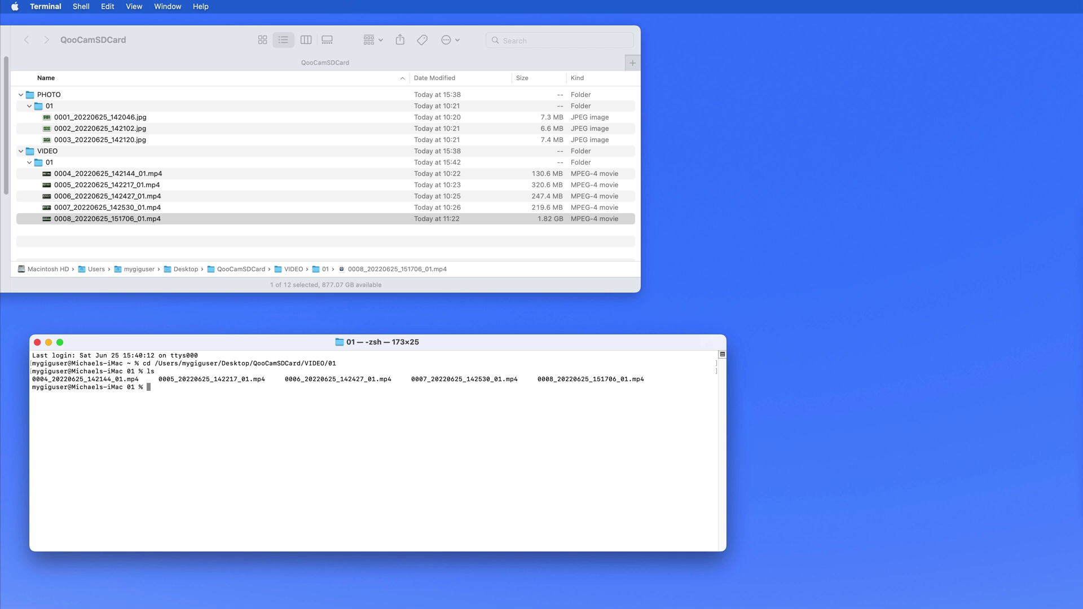
- Select the last ffmpeg stereo_mode=1 batch command in youtube-ffmpeg-settings.rtf for Terminal
click(1079, 241)
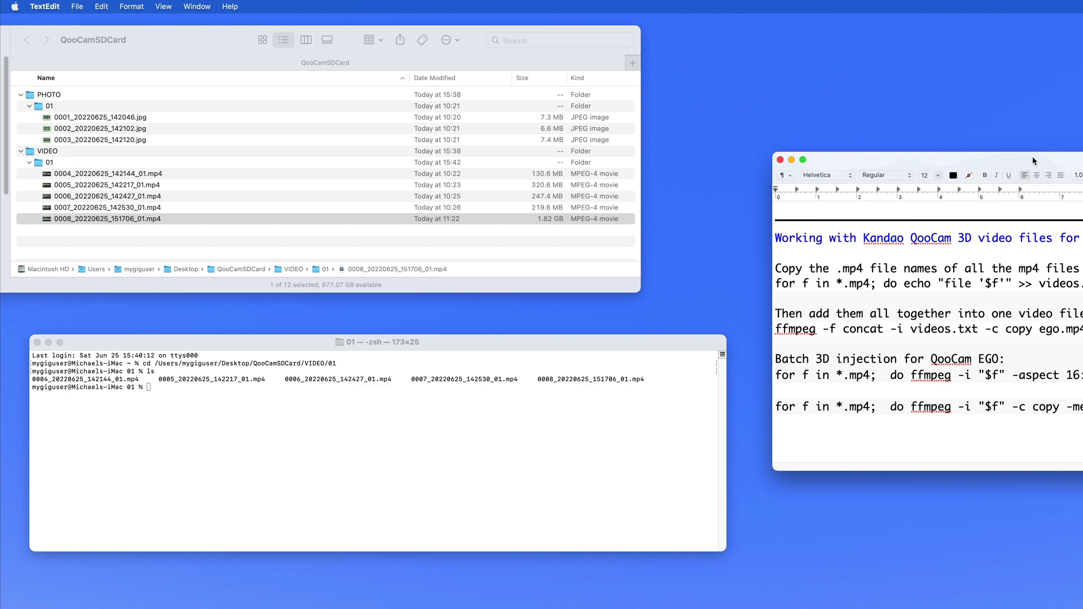
drag(1036, 165, 514, 65)
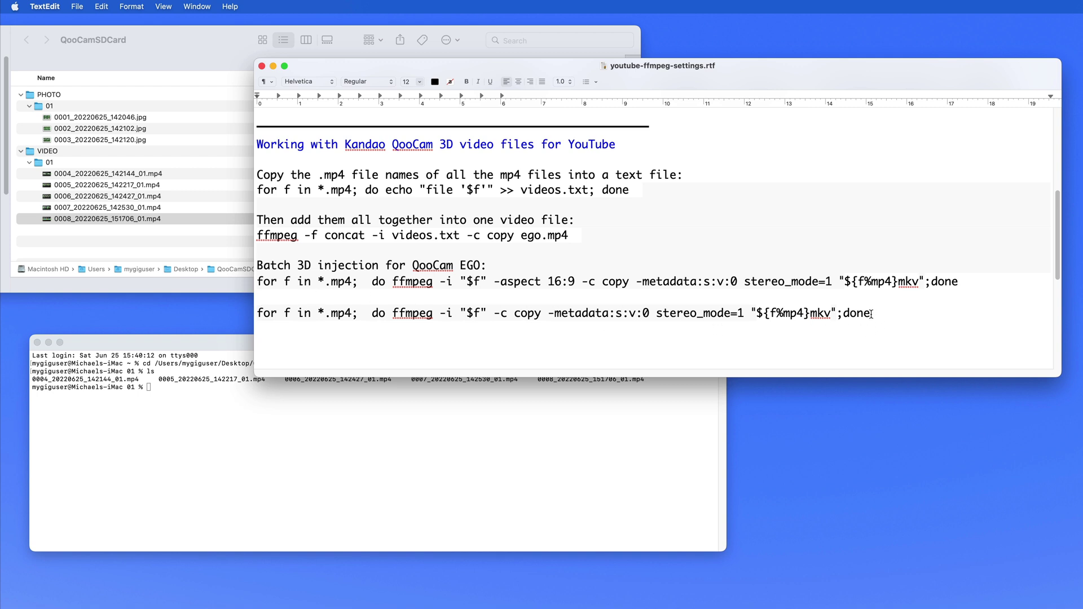
drag(871, 314, 258, 314)
key(super+c)
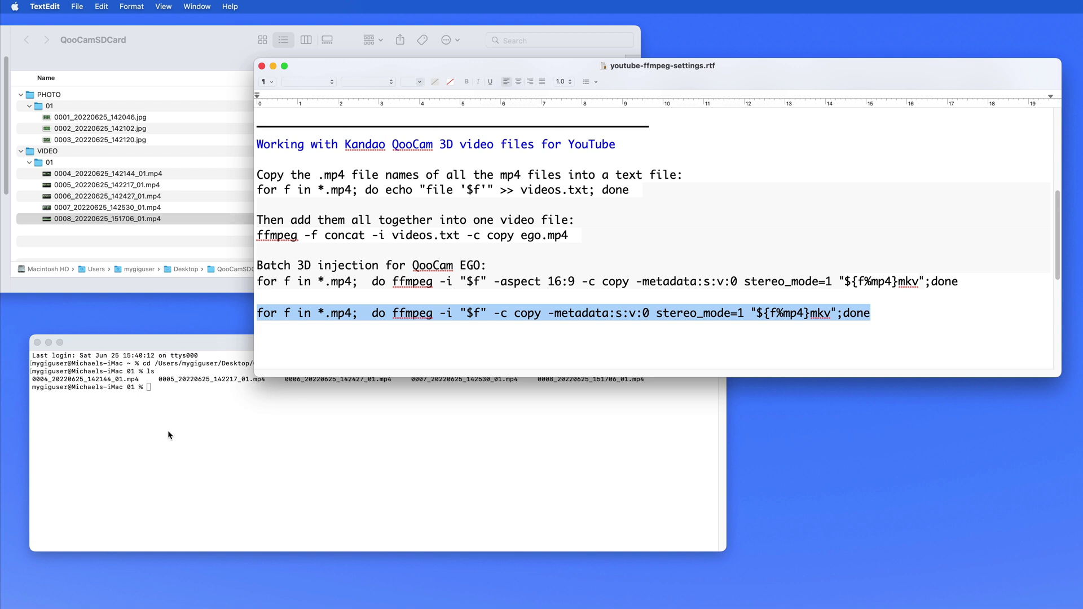
click(181, 423)
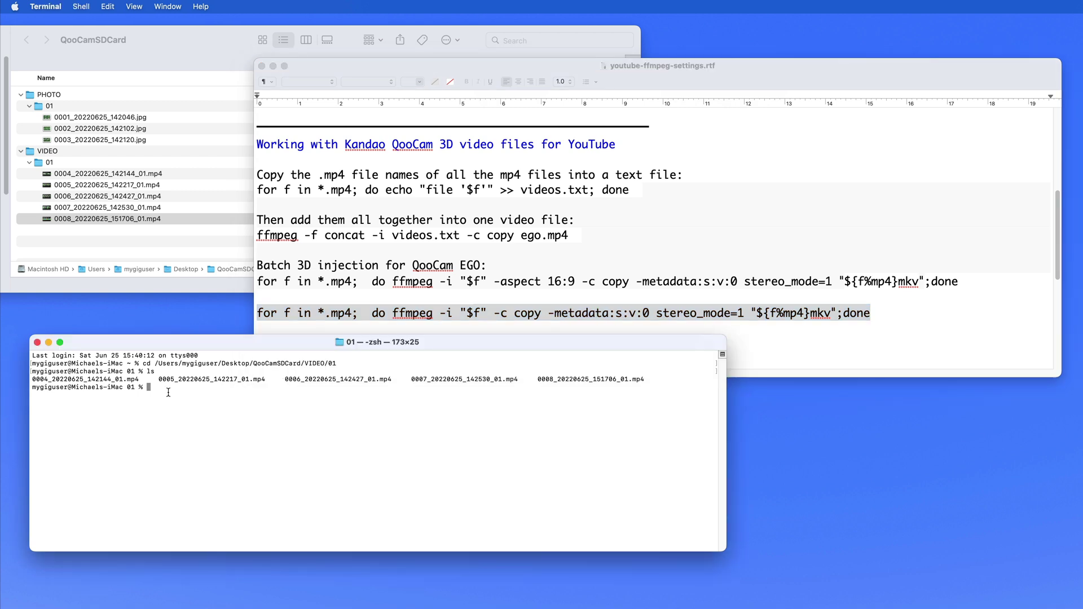
- Paste and run the ffmpeg for-loop, creating a stereo_mode=1 .mkv for each VIDEO/01 mp4
key(super+v)
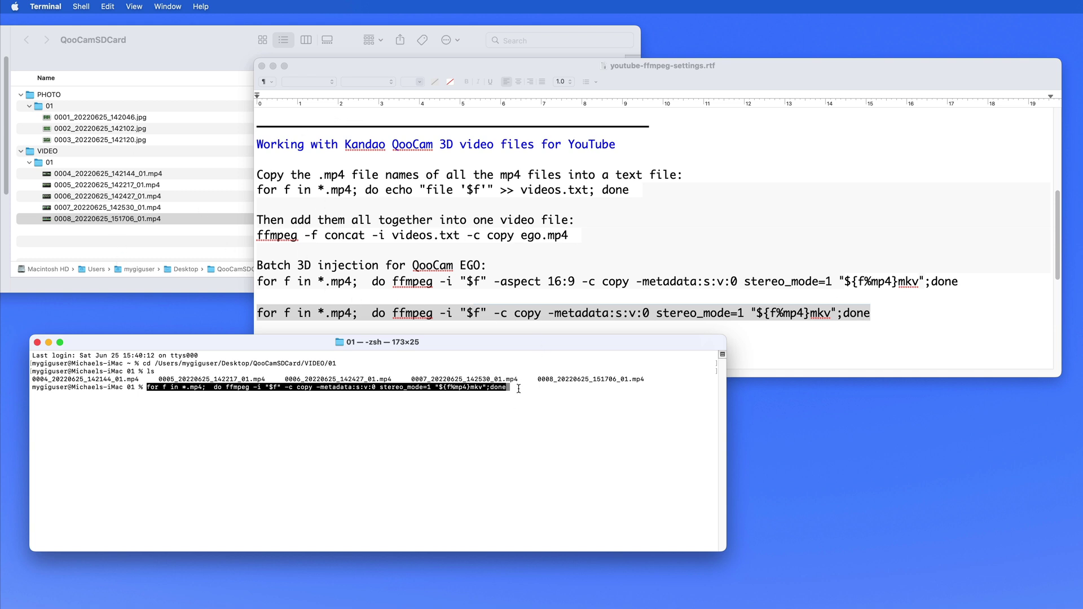
key(Return)
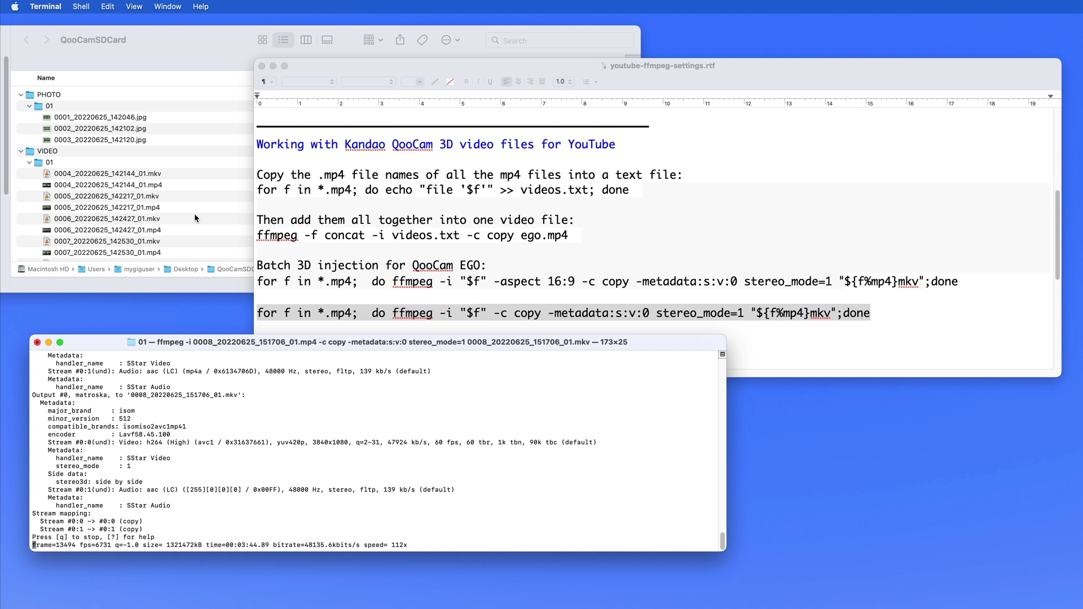
scroll(186, 220, down, 2)
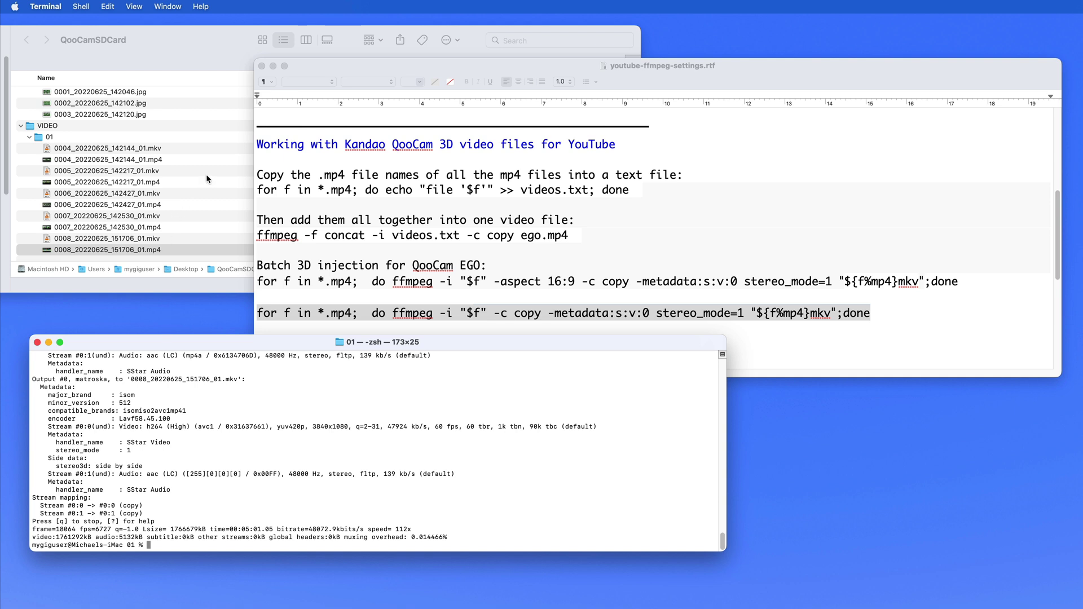
click(221, 53)
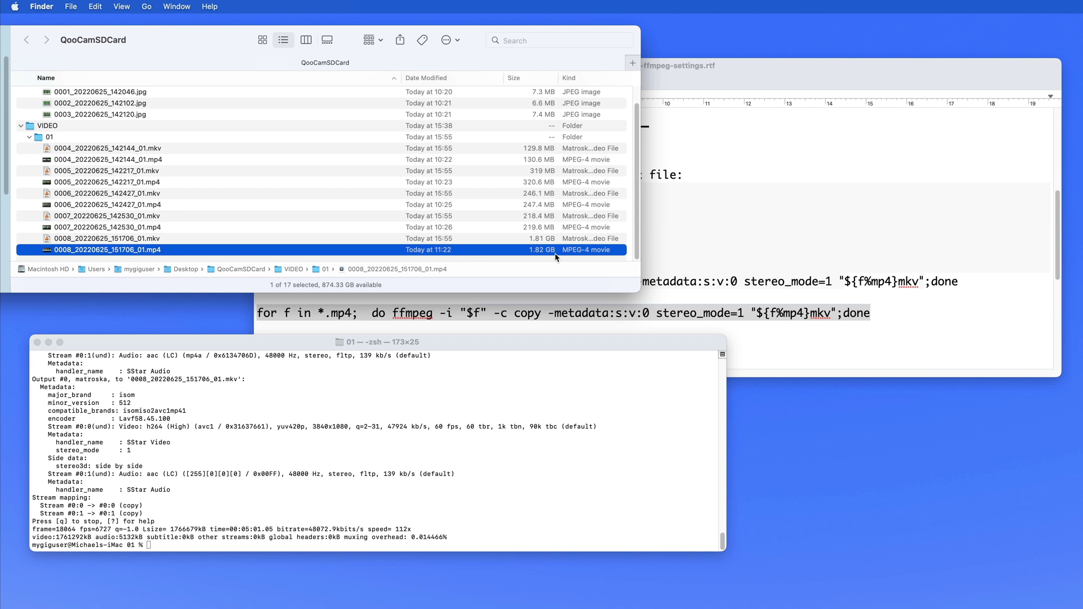
- Select the 0008_20220625_151706_01.mkv file (1.81 GB) in Finder's VIDEO/01 list
click(147, 241)
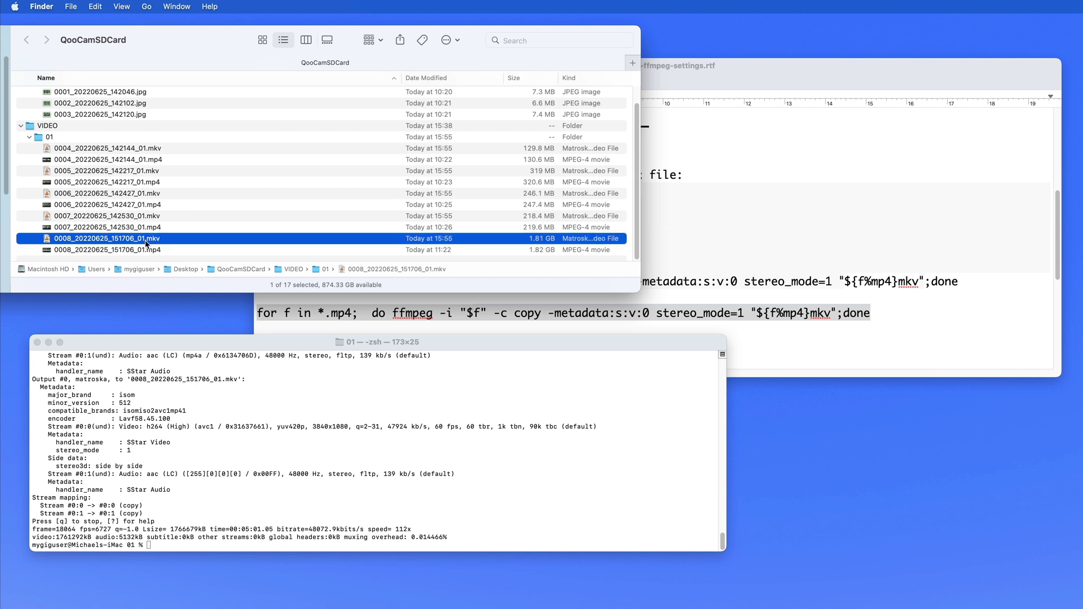
click(142, 253)
click(148, 241)
- Upload 0008_20220625_151706_01.mkv via CREATE > Upload videos and select its default title
key(super+Tab)
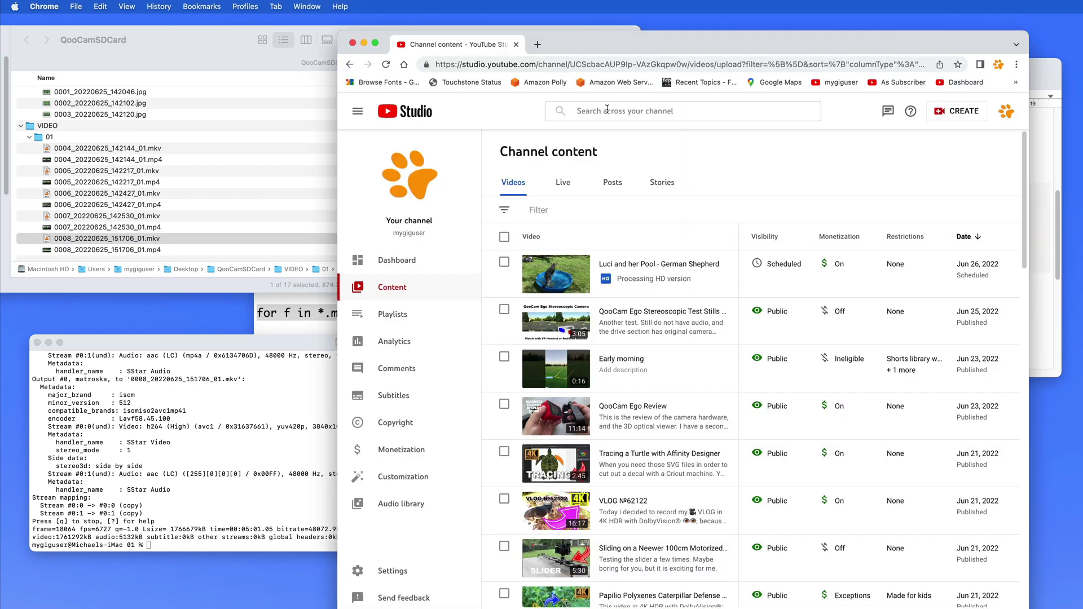
drag(774, 39, 739, 23)
click(909, 95)
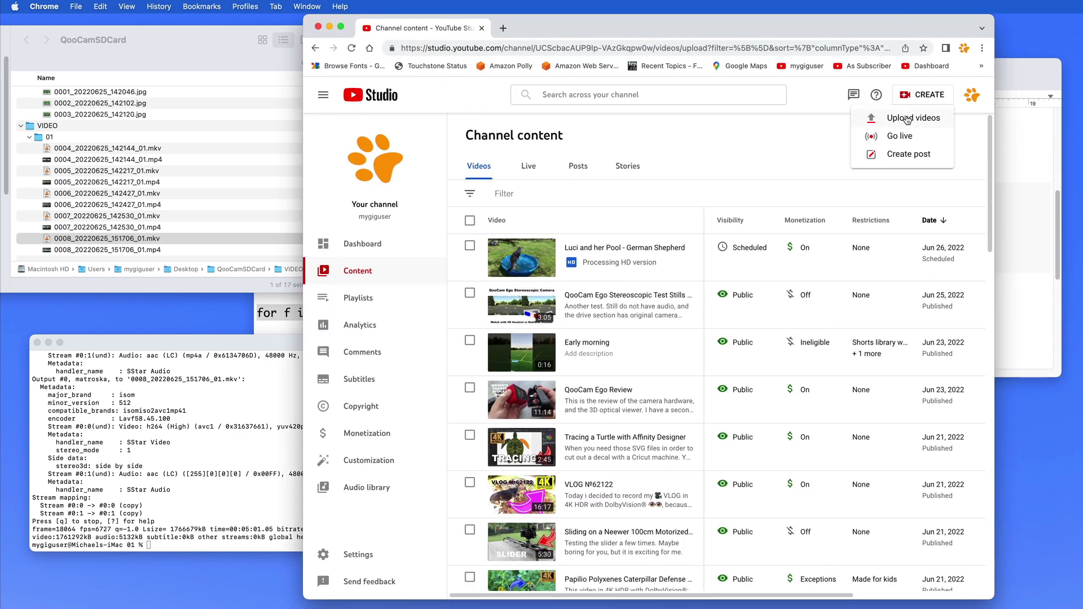
click(907, 119)
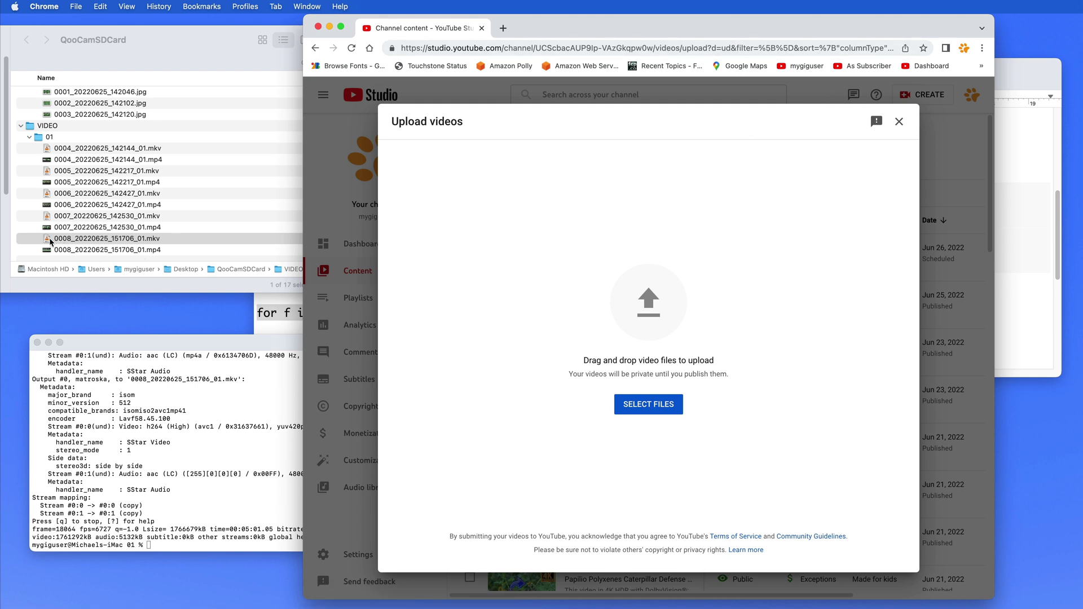
drag(50, 240, 647, 297)
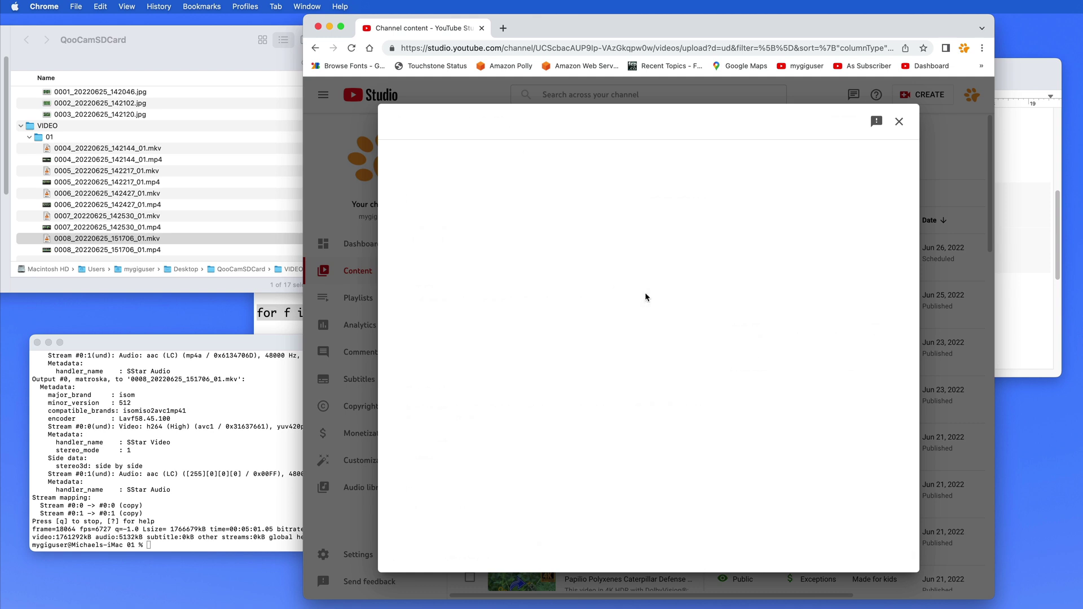
drag(530, 240, 385, 244)
- Title the video 'QooCam Ego 3D Video Dog in the Pool' and describe the tripod pool shot, metadata injected for YouTube
text(Q)
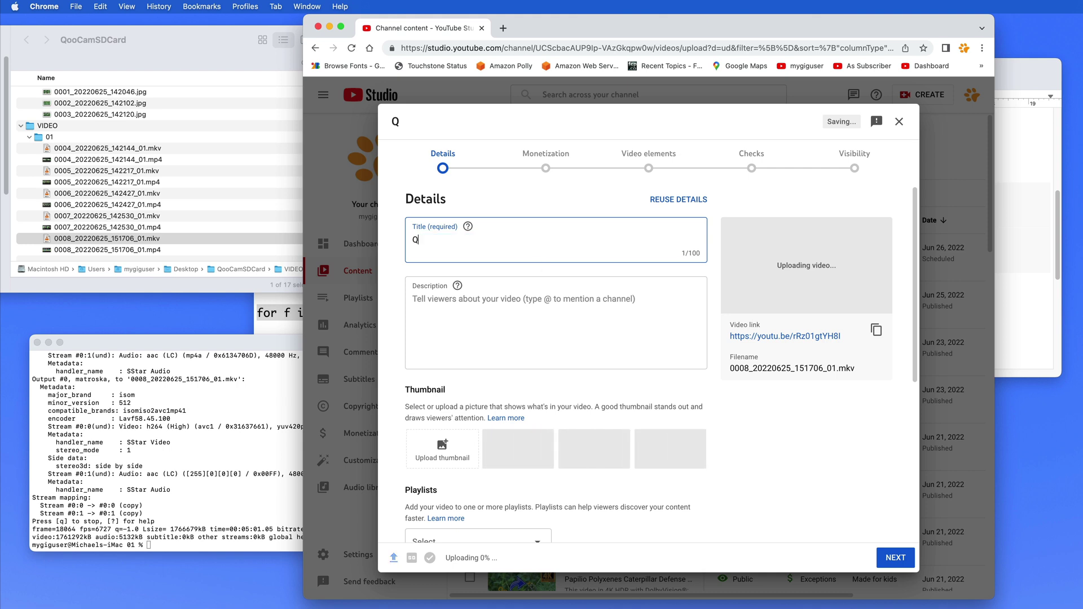
text(ooCam Ego )
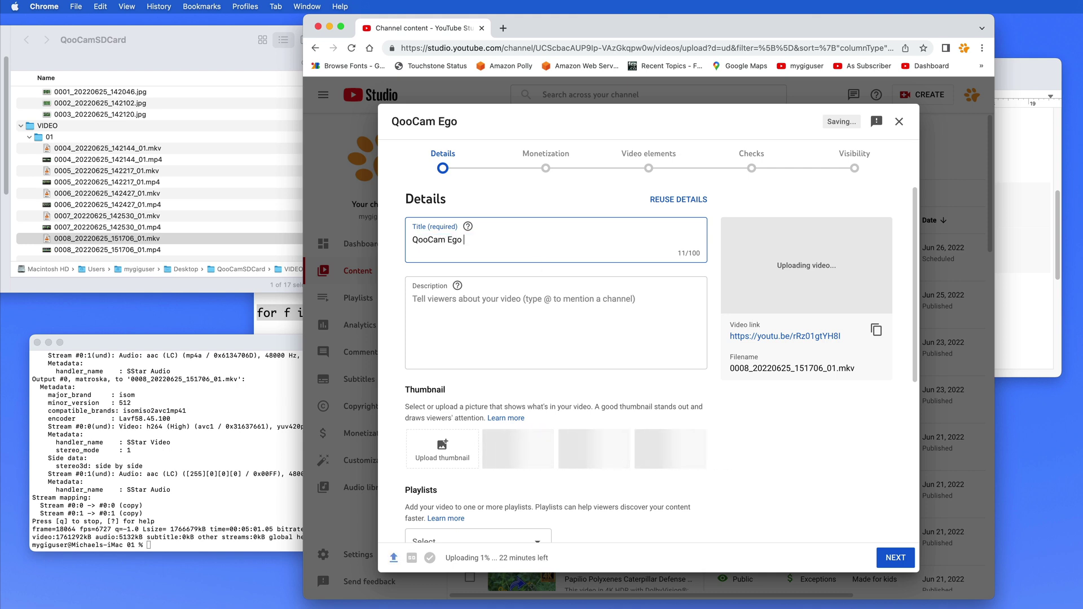
text(3D Vi)
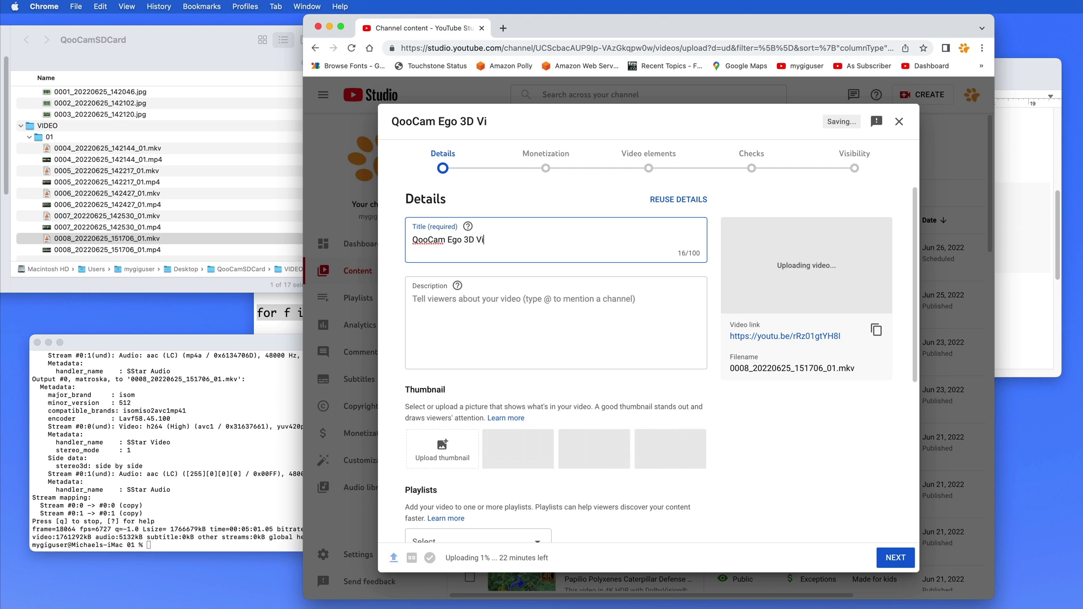
text(deo Dog in the P)
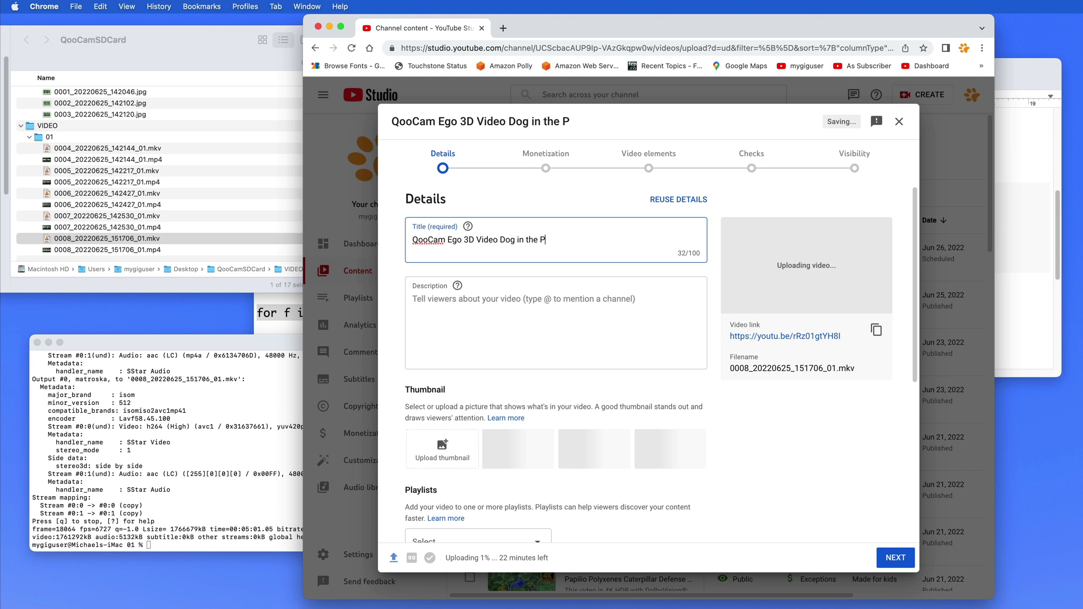
text(ool)
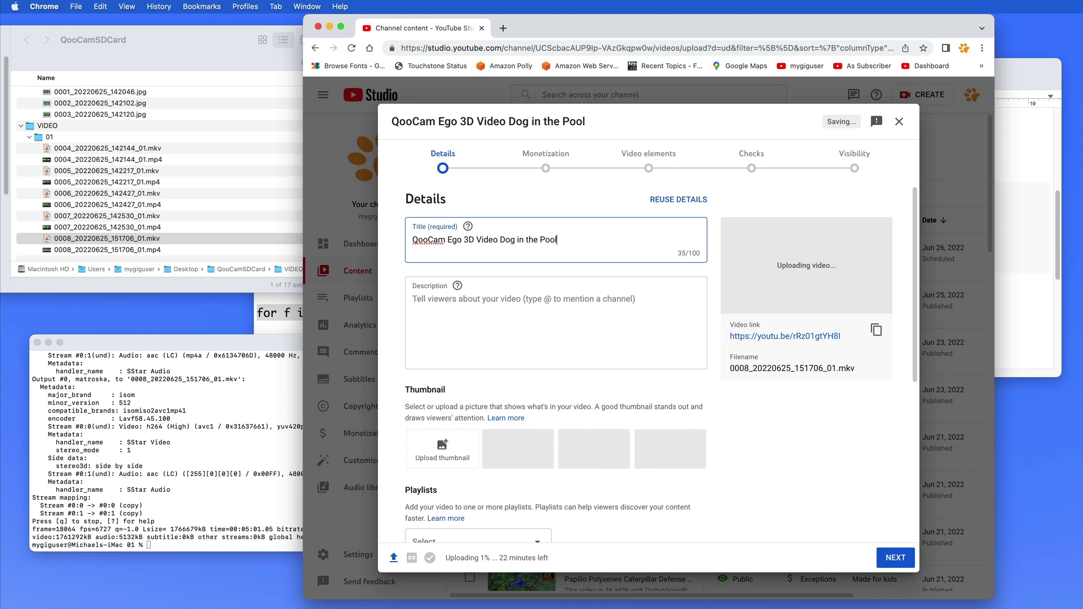
click(495, 303)
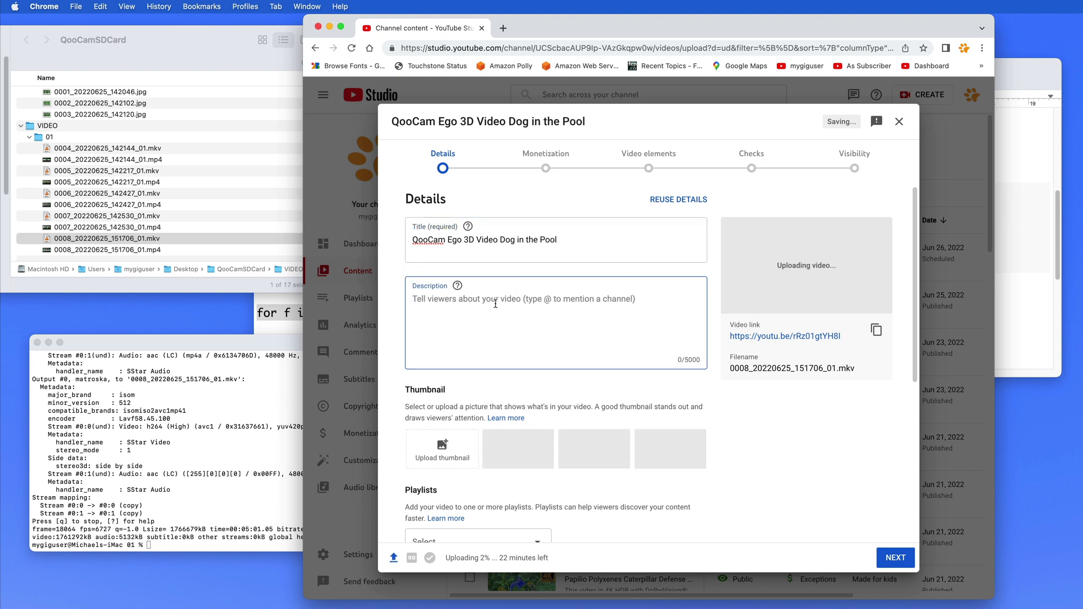
text(Camera)
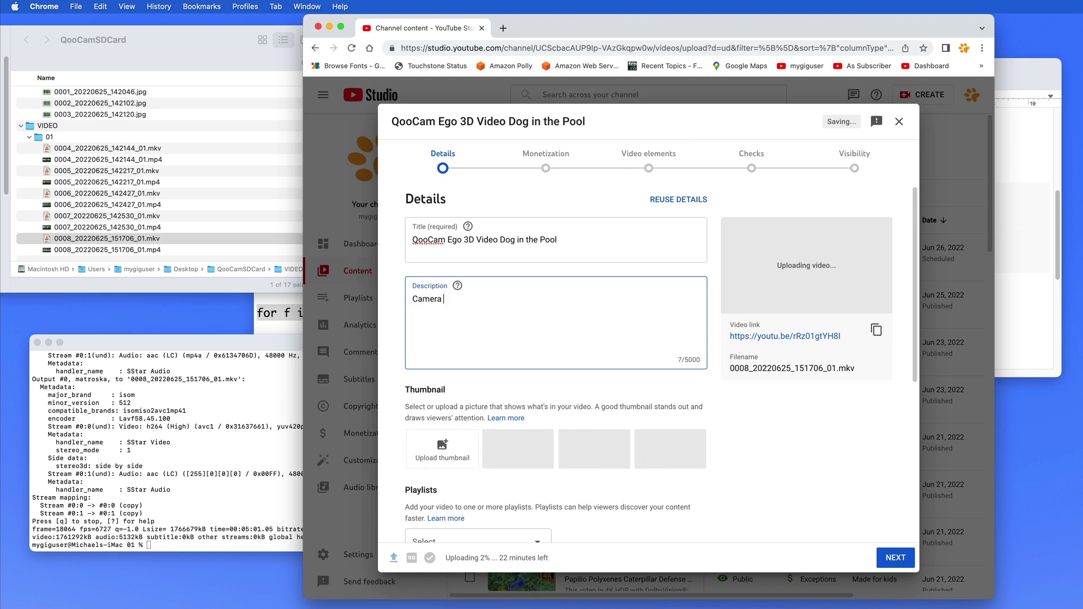
text( on tripod. Do)
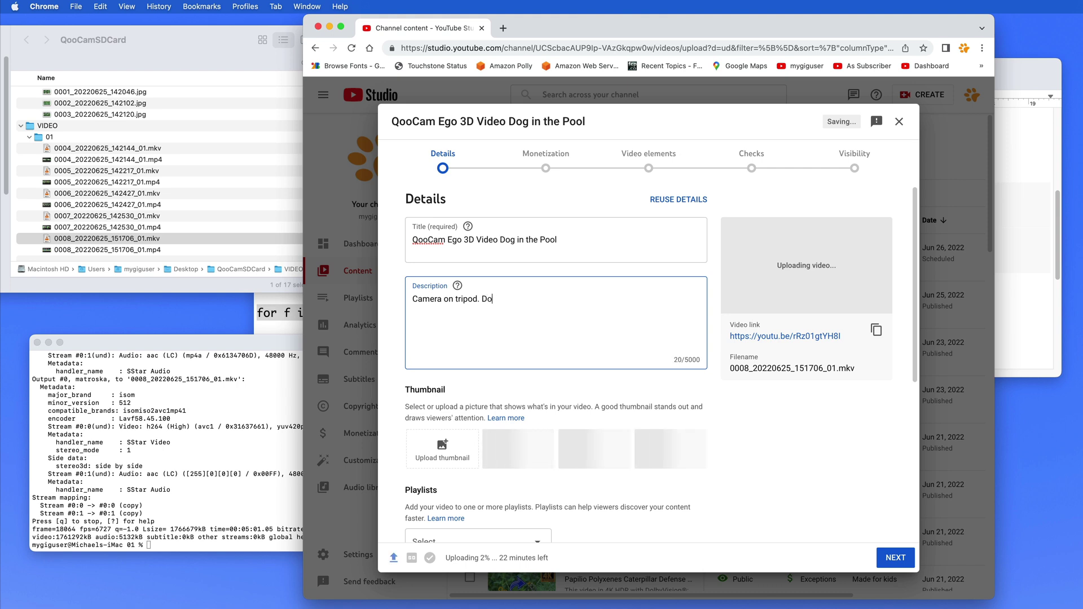
text(g playing )
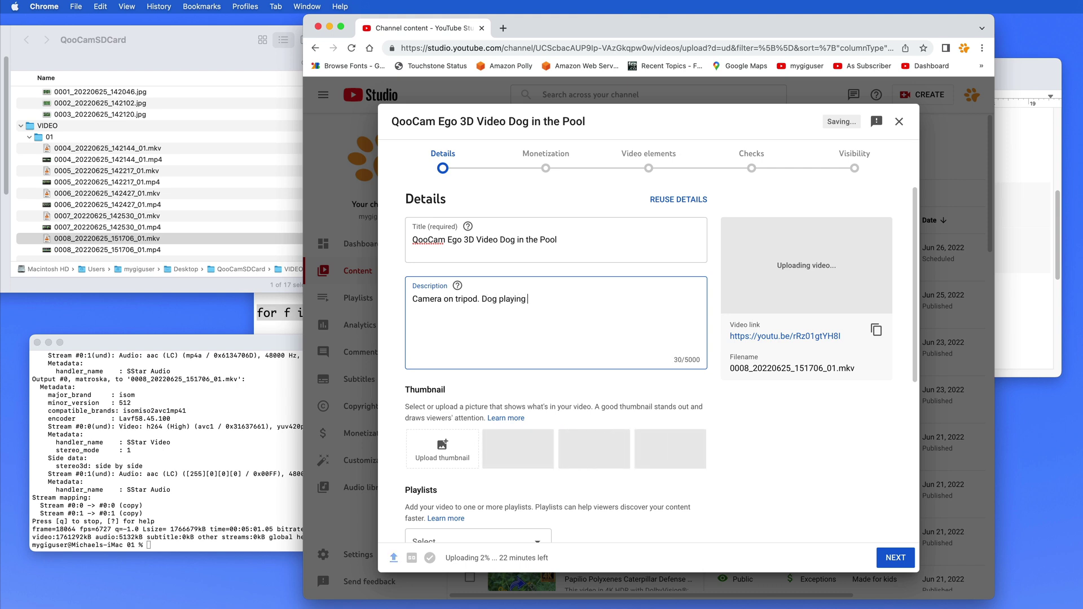
text(in the pool. )
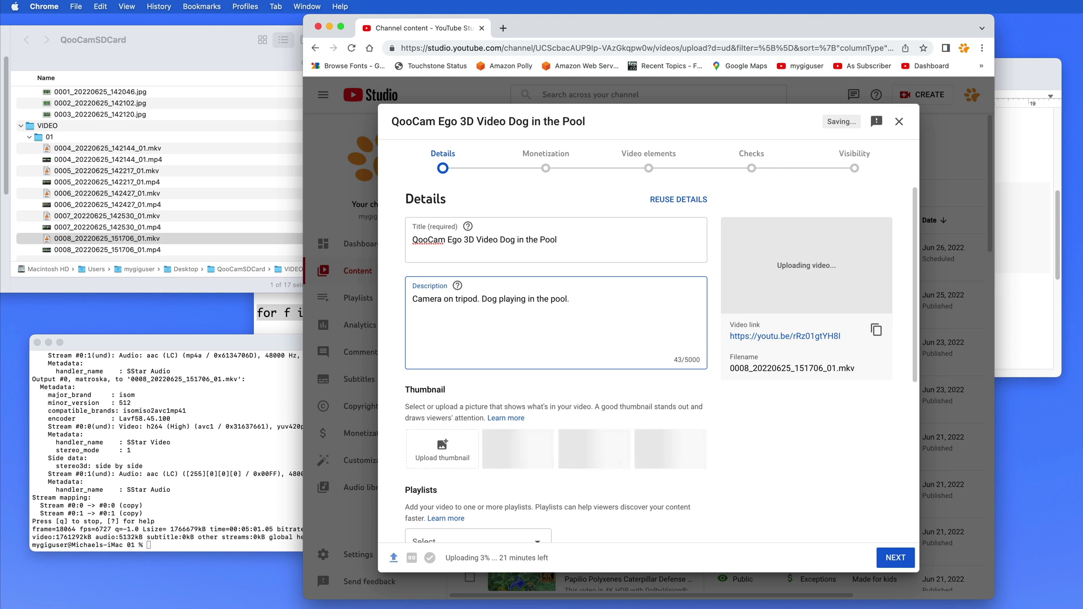
text(D)
key(BackSpace)
key(BackSpace)
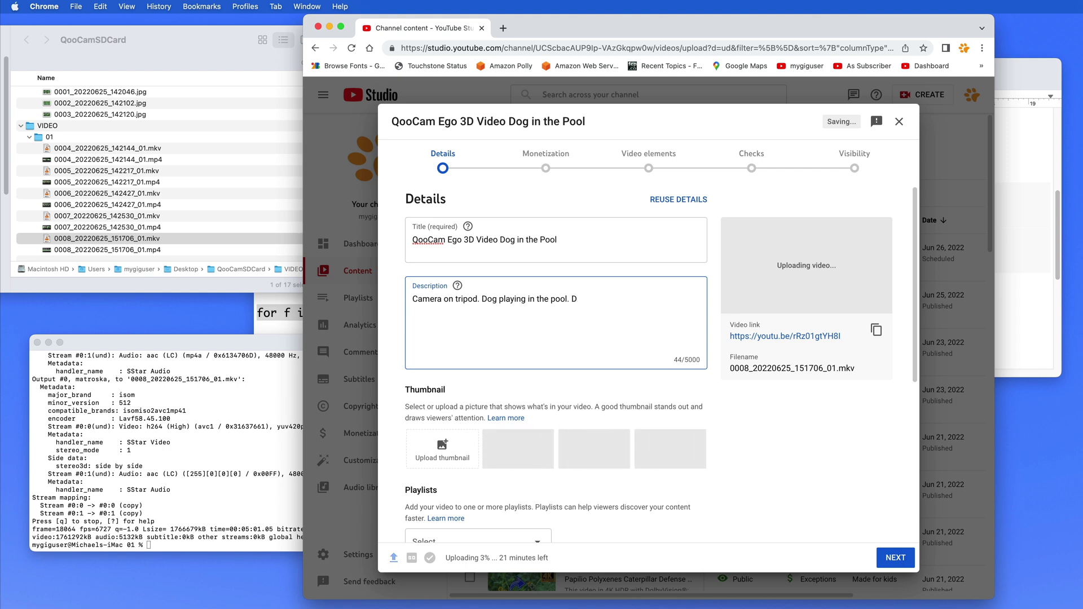
text(Metatdata)
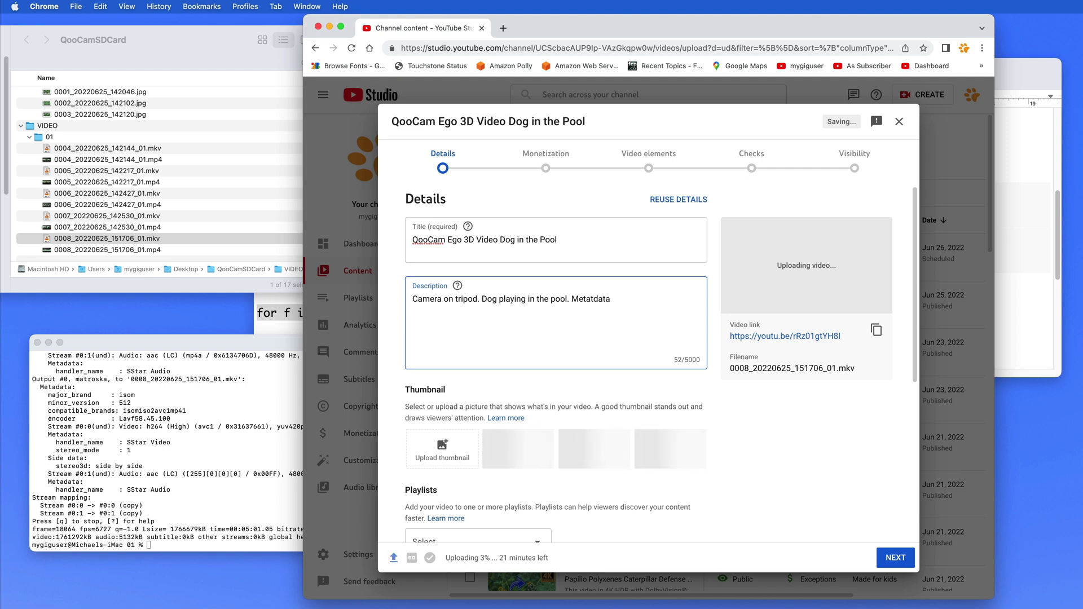
text( added)
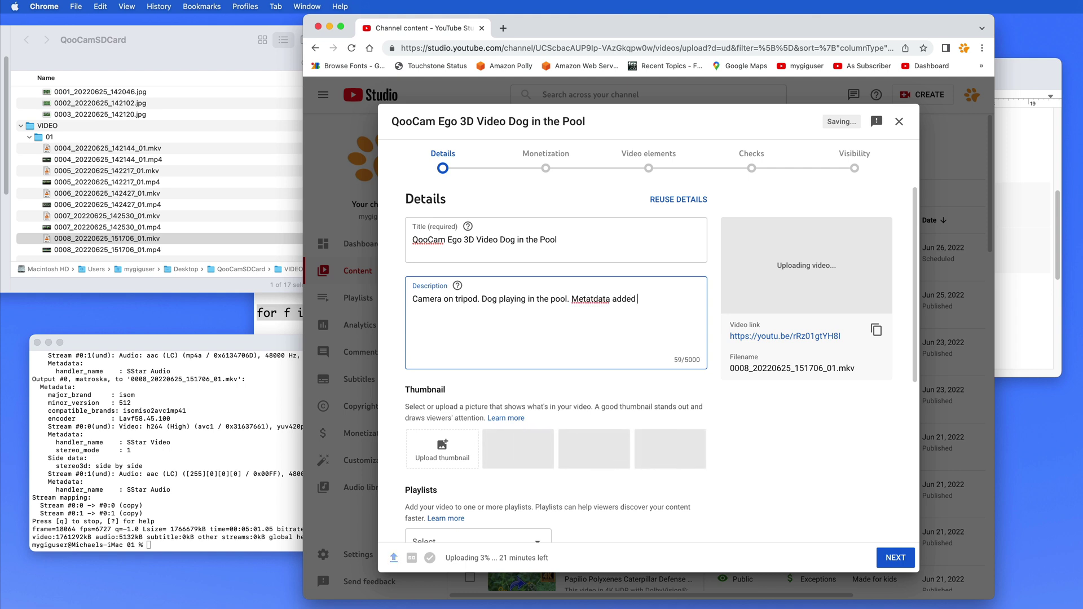
key(BackSpace)
key(BackSpace)
key(BackSpace)
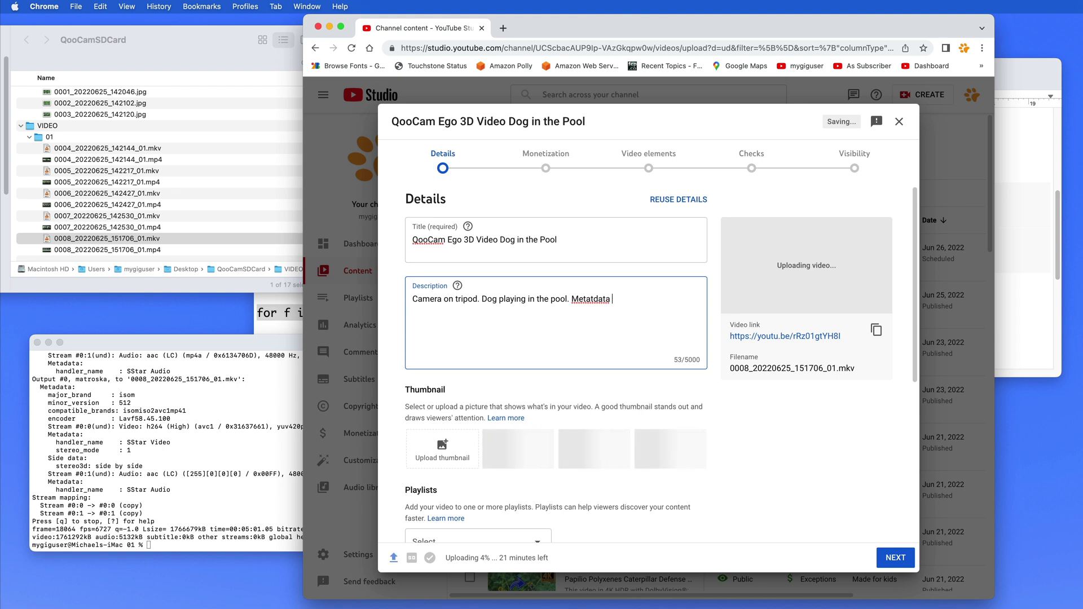
click(593, 299)
key(BackSpace)
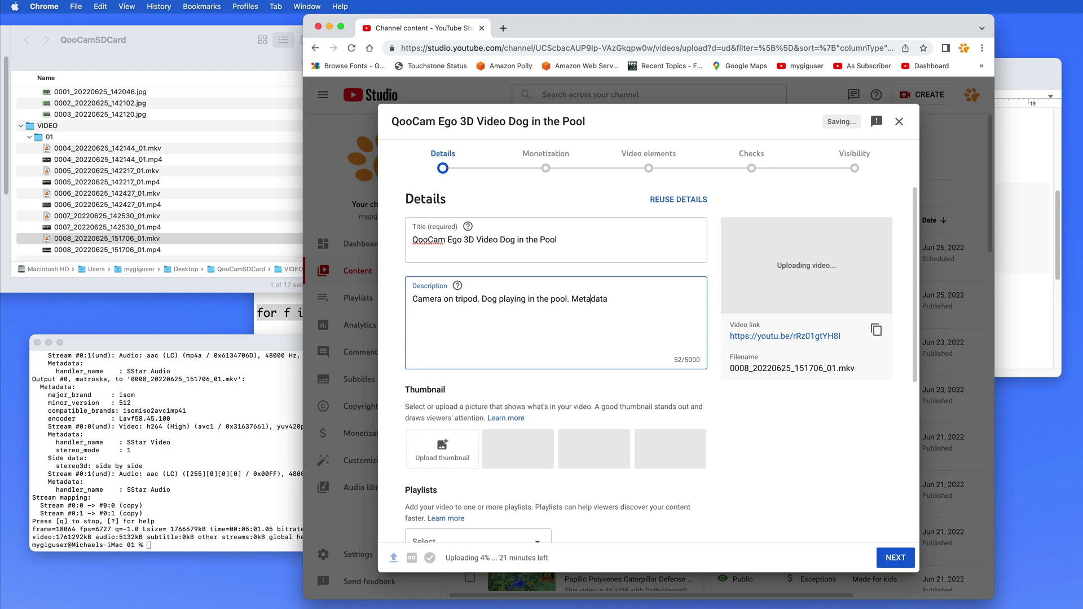
click(609, 298)
text(injected f)
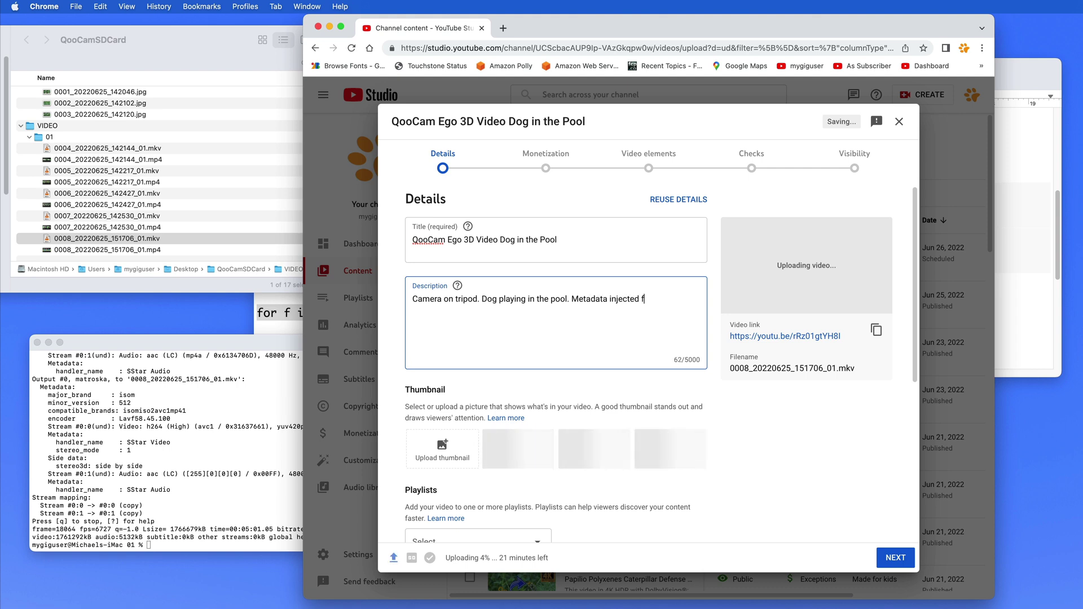
text(or YouTube)
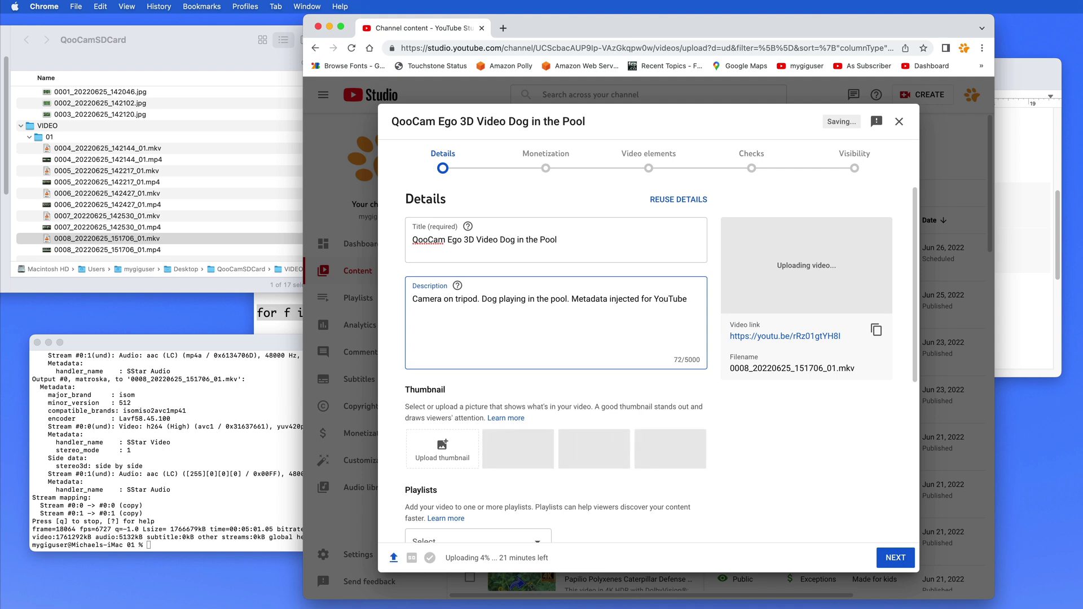
text(.)
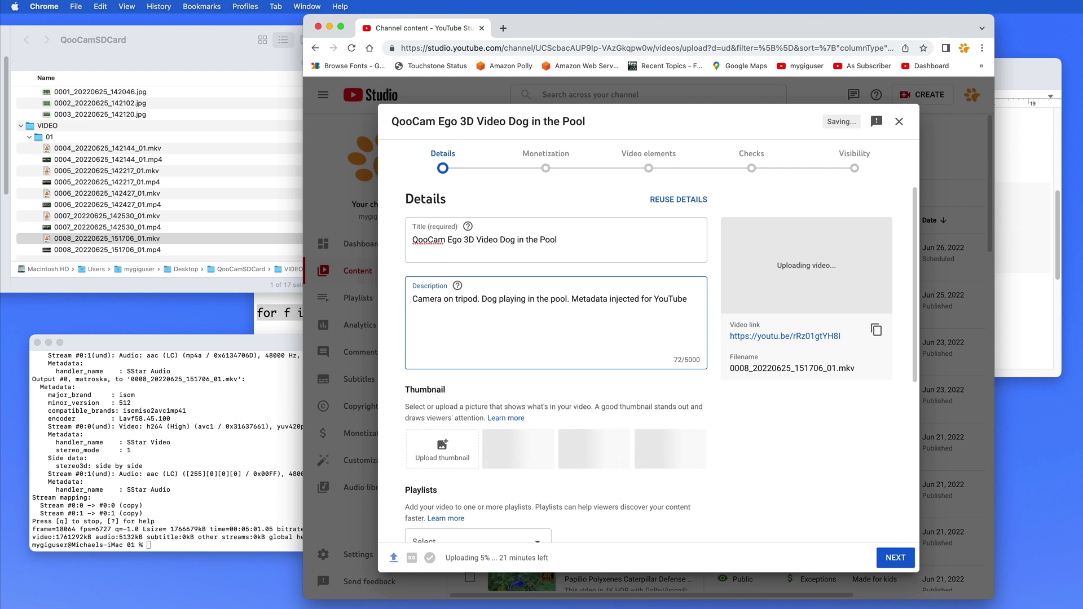
key(Return)
key(Return)
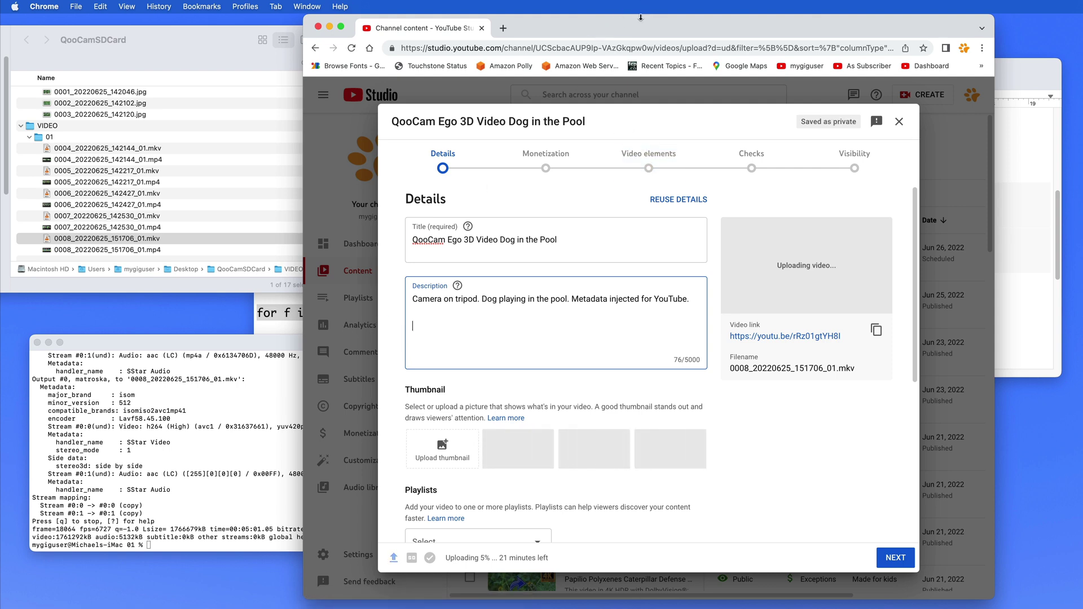
- Add the line 'Watch the HowTo video here: ...' below the description
drag(641, 20, 583, 331)
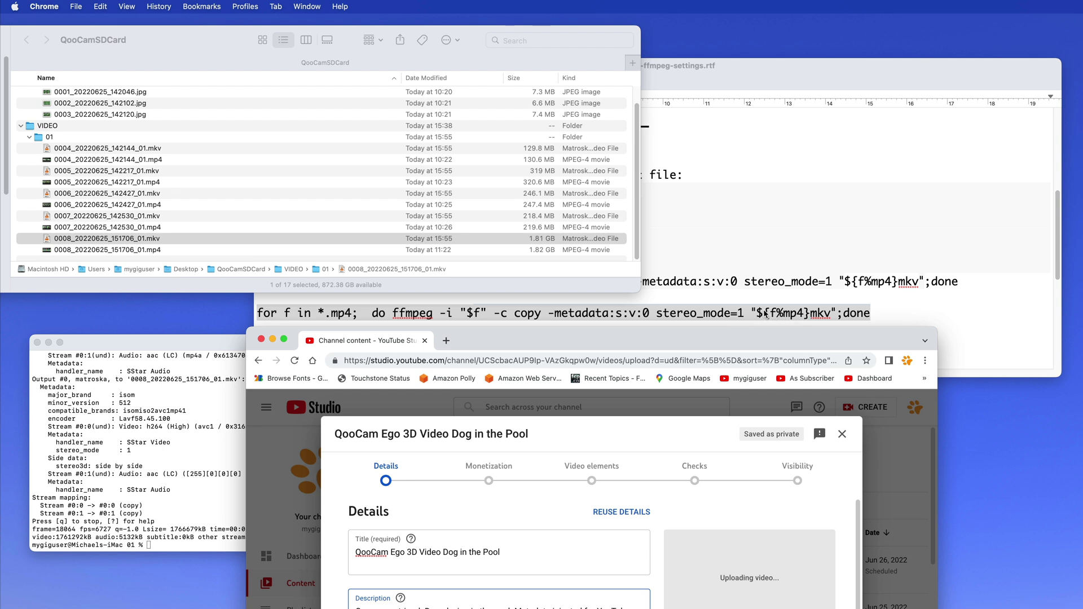
drag(744, 338, 746, 337)
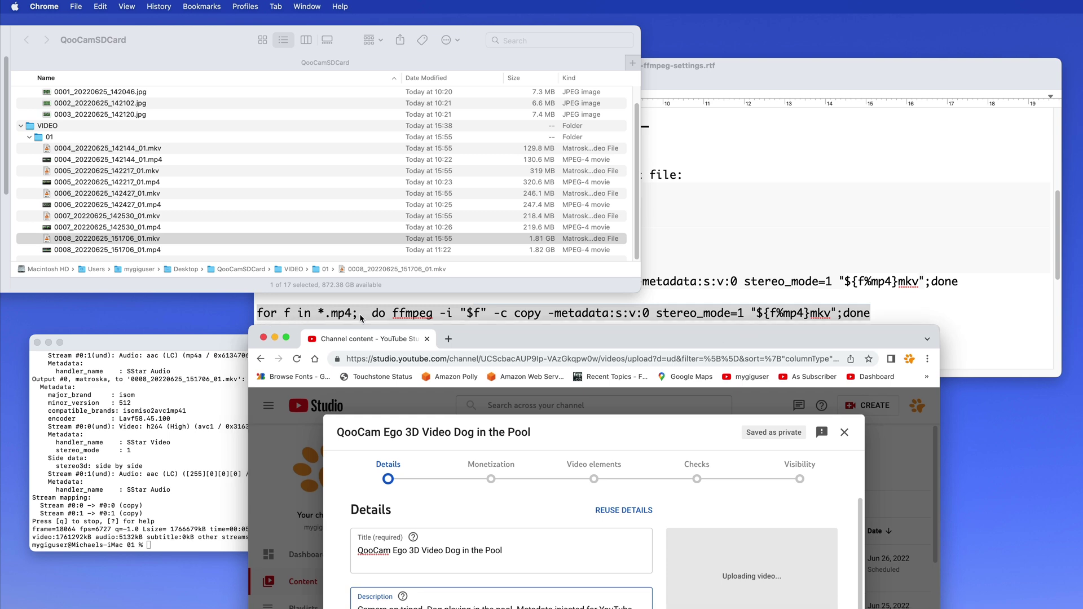
drag(566, 338, 715, 36)
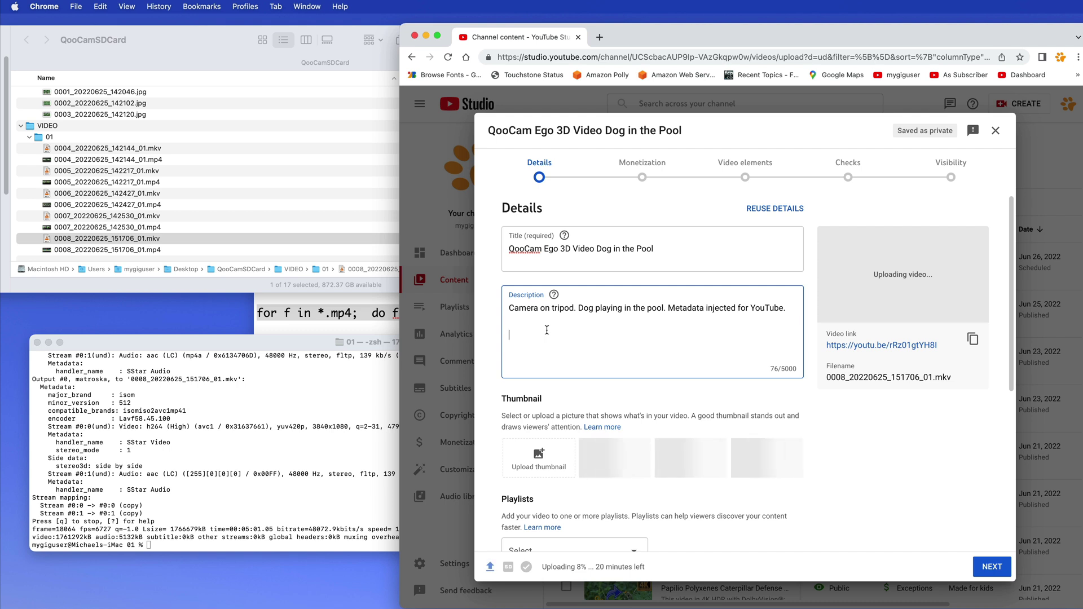
text(Wat)
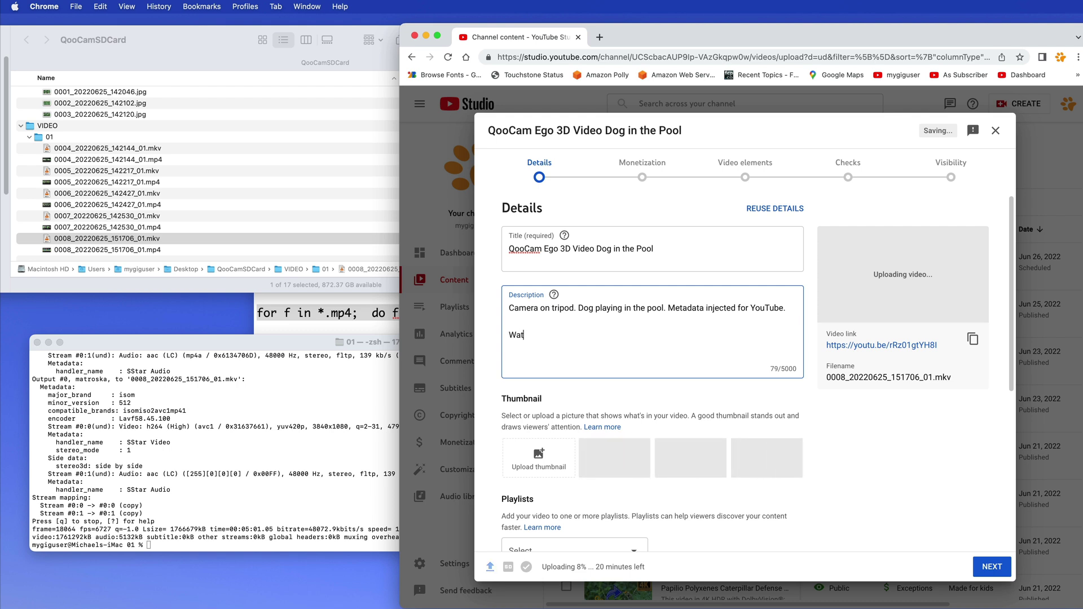
text(ch the HowTo video )
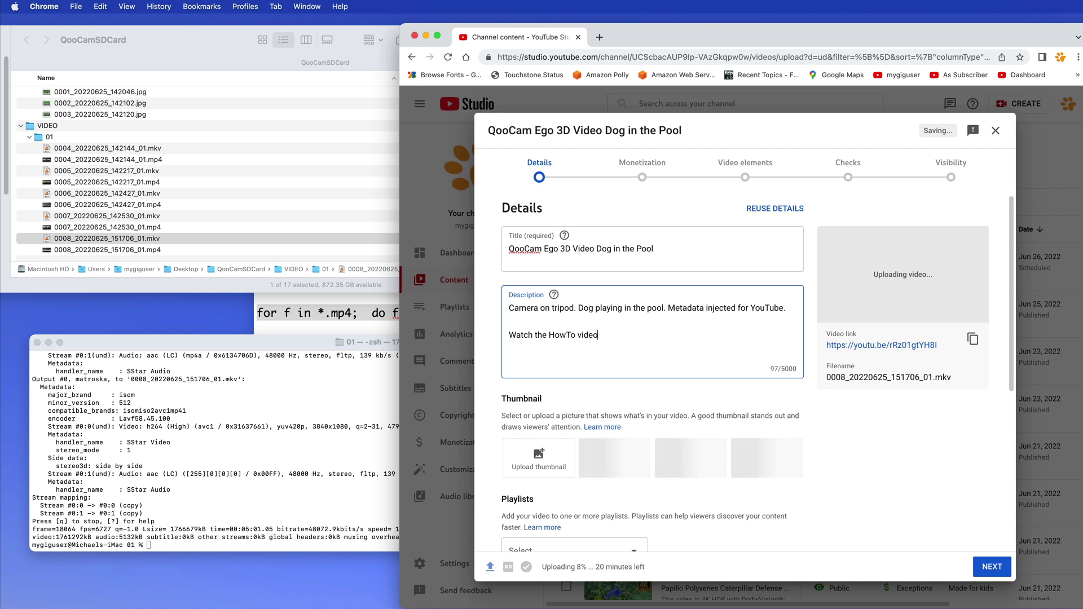
text(here:)
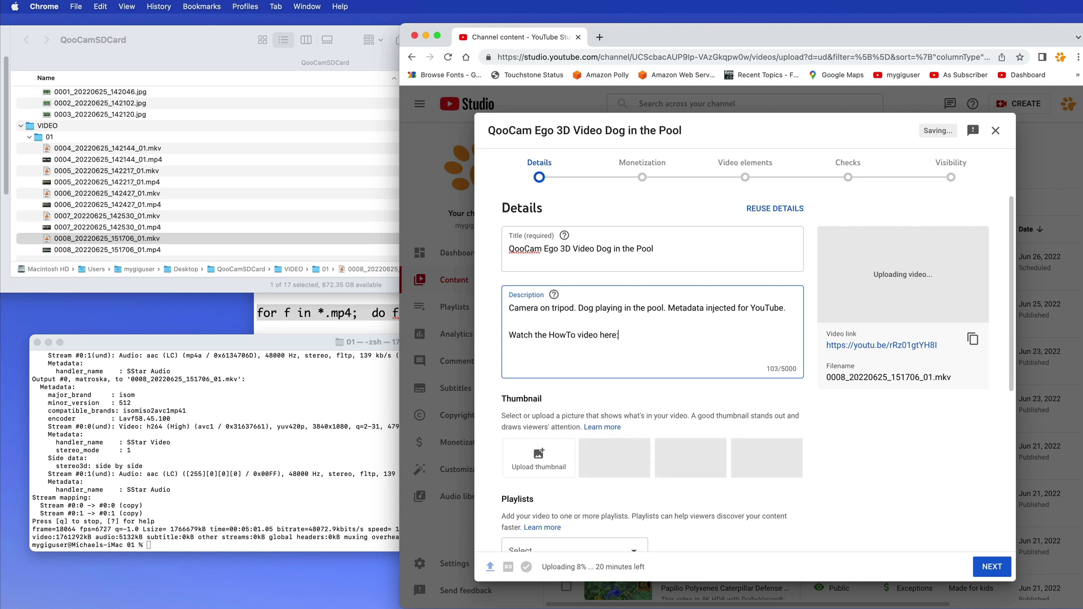
text( ...)
- Add the video to the Kandao QooCam Ego playlist
scroll(641, 338, down, 5)
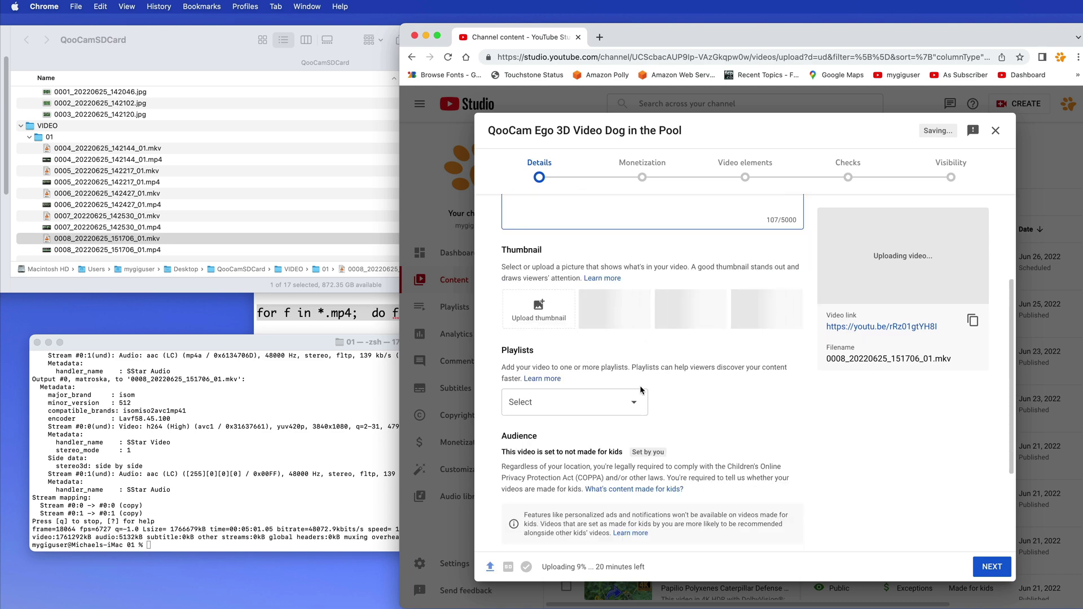
click(632, 403)
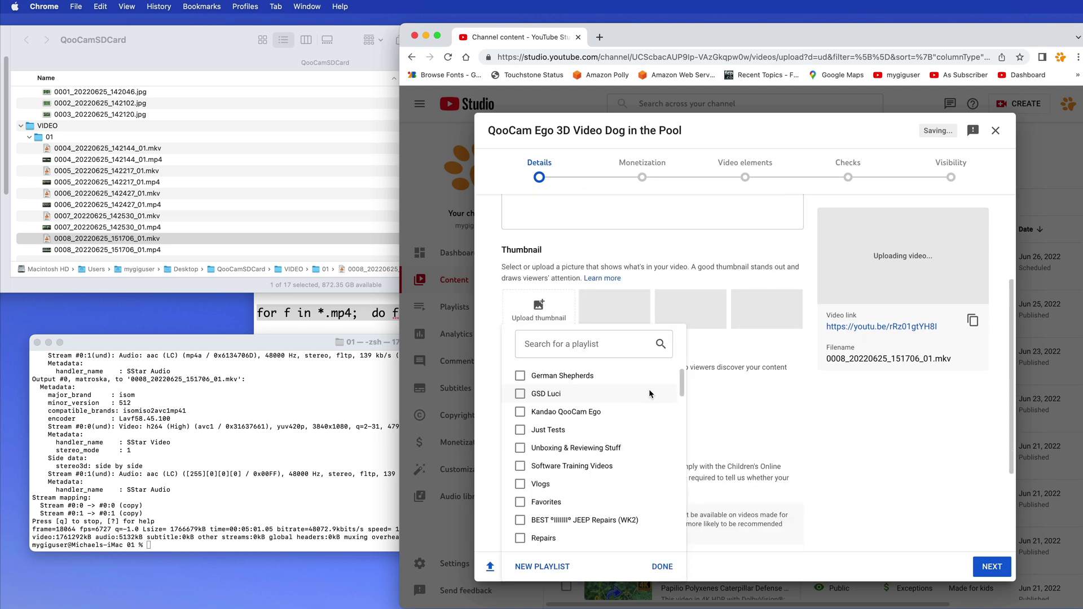
click(551, 417)
click(662, 566)
- Tag the video QooCam, Ego, Direct upload and Metadata injection
scroll(706, 408, down, 1)
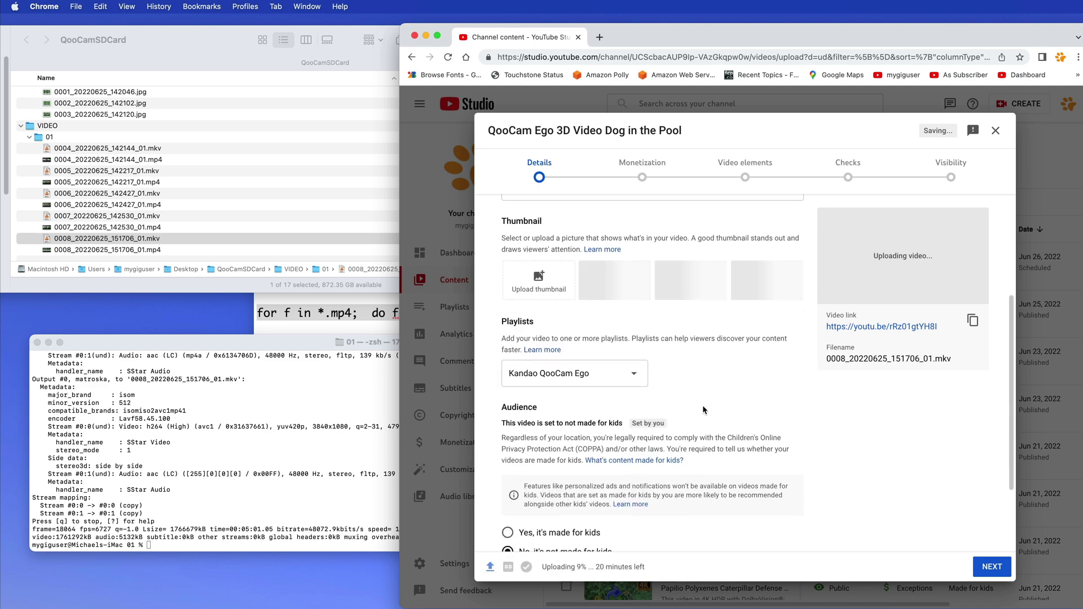
scroll(703, 409, down, 4)
click(547, 496)
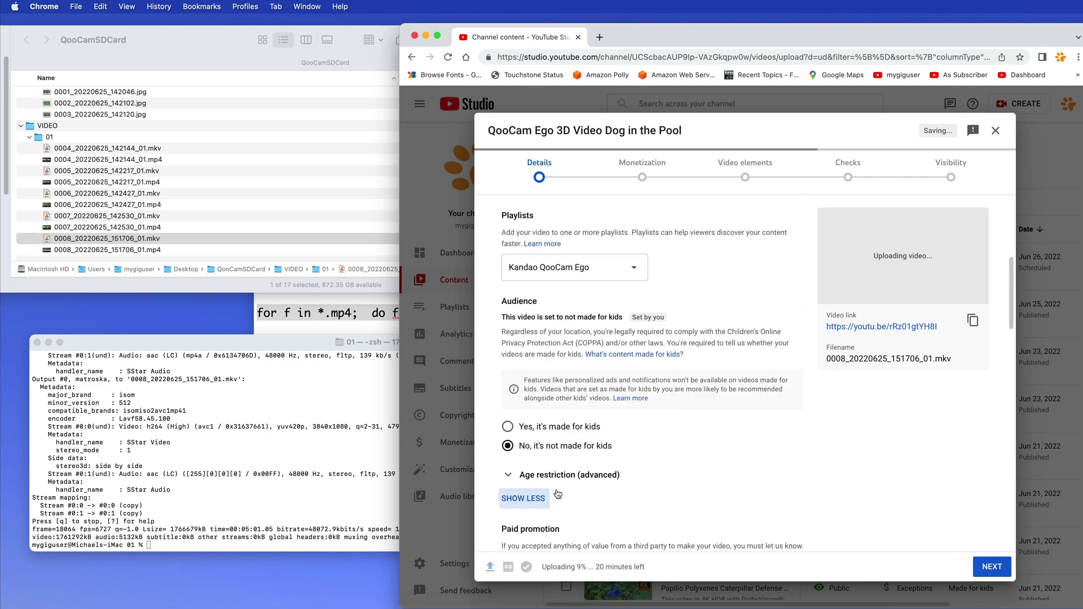
scroll(557, 494, down, 10)
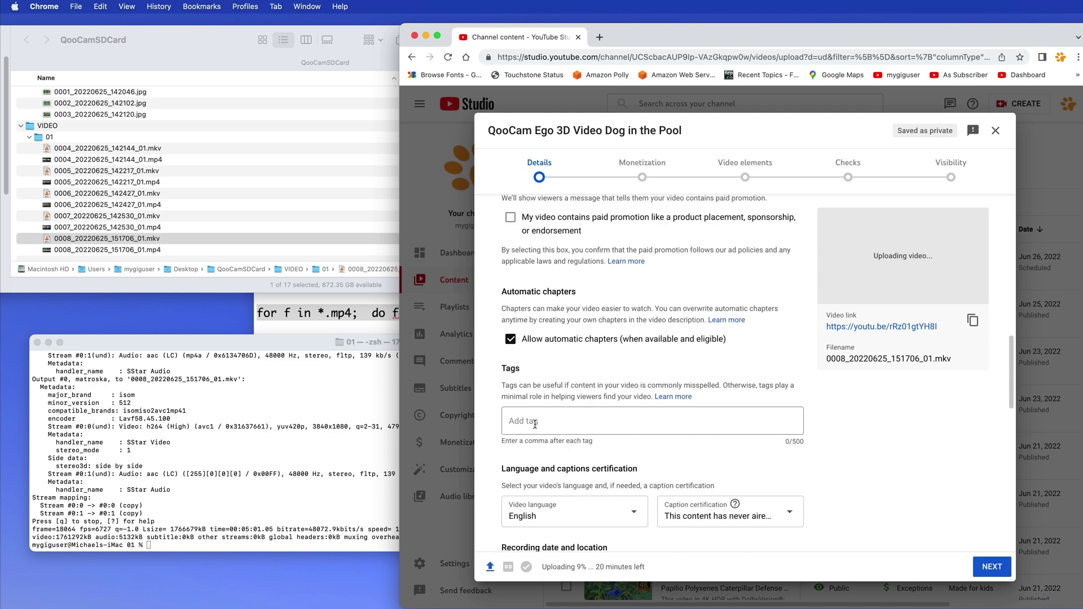
click(535, 423)
text(QooC)
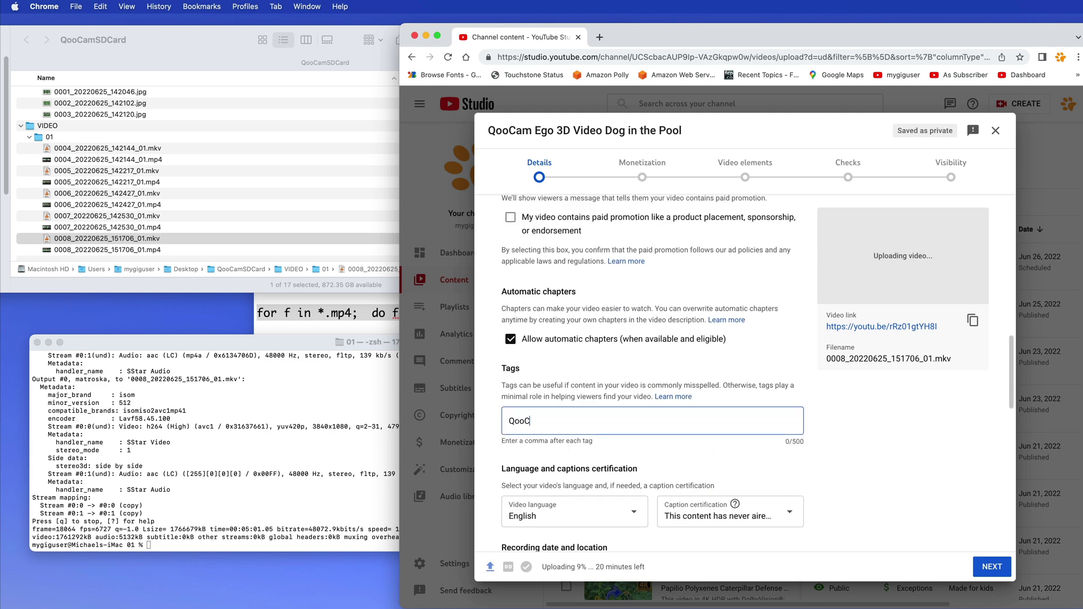
text(am,)
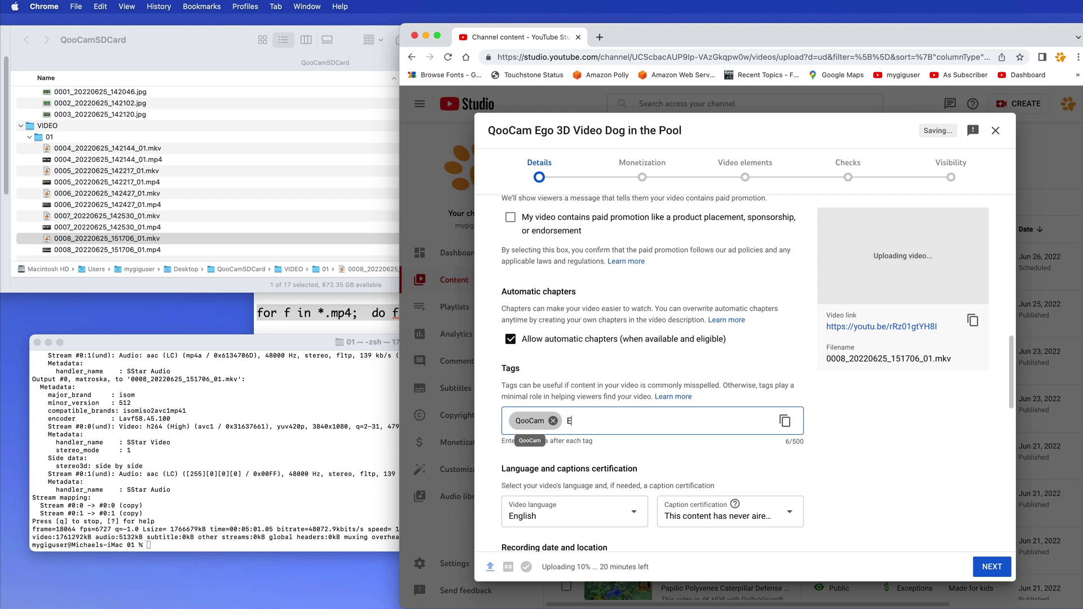
text(Ego,)
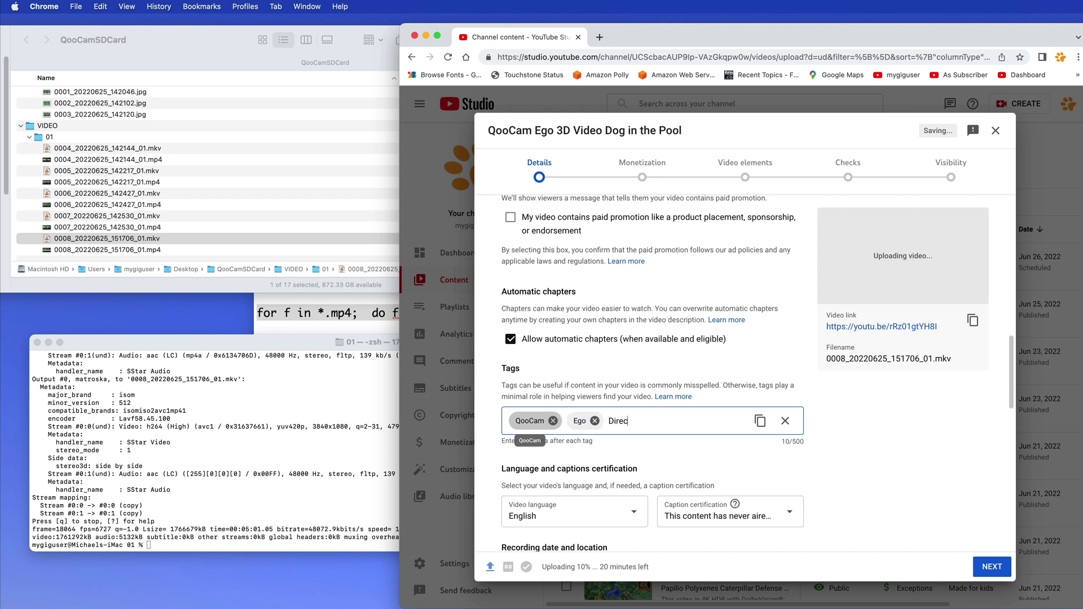
text(Direct upload,)
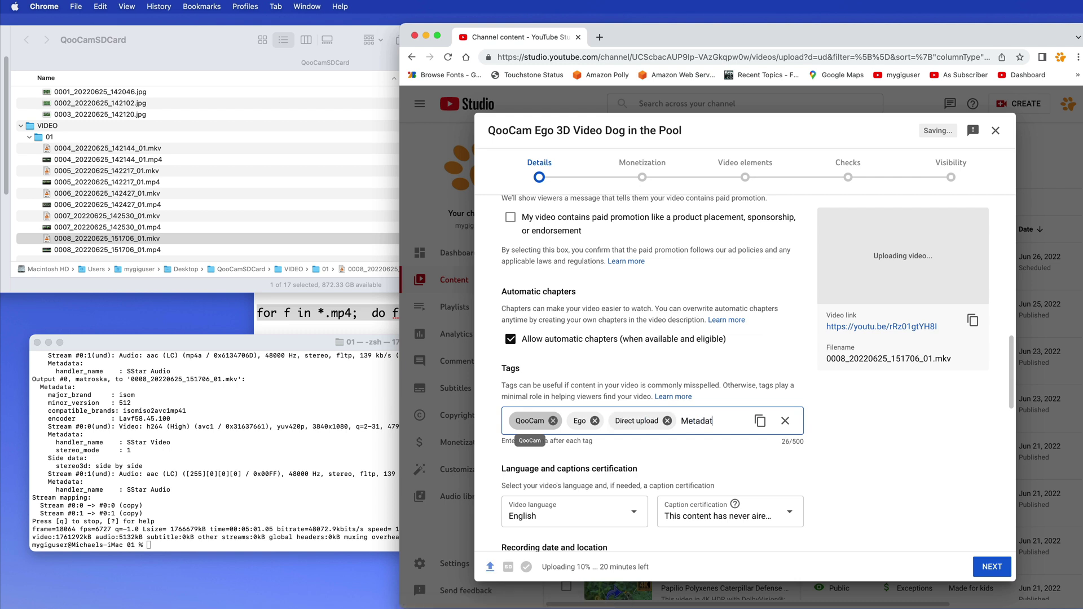
text(Metadata injection,)
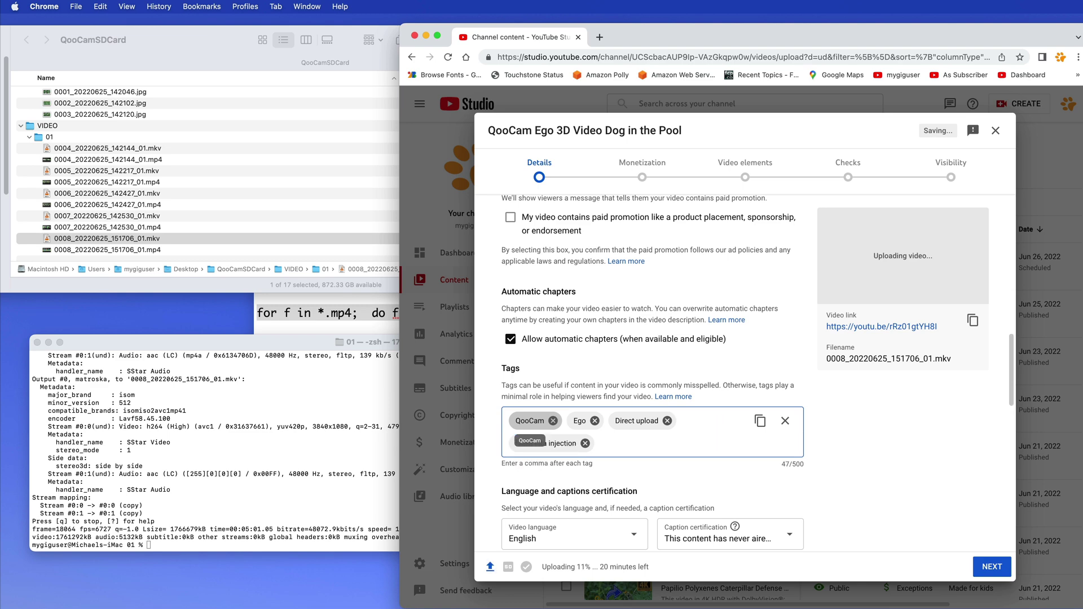
- Pick Jun 25, 2022 as the recording date in the calendar
scroll(536, 429, down, 5)
click(630, 395)
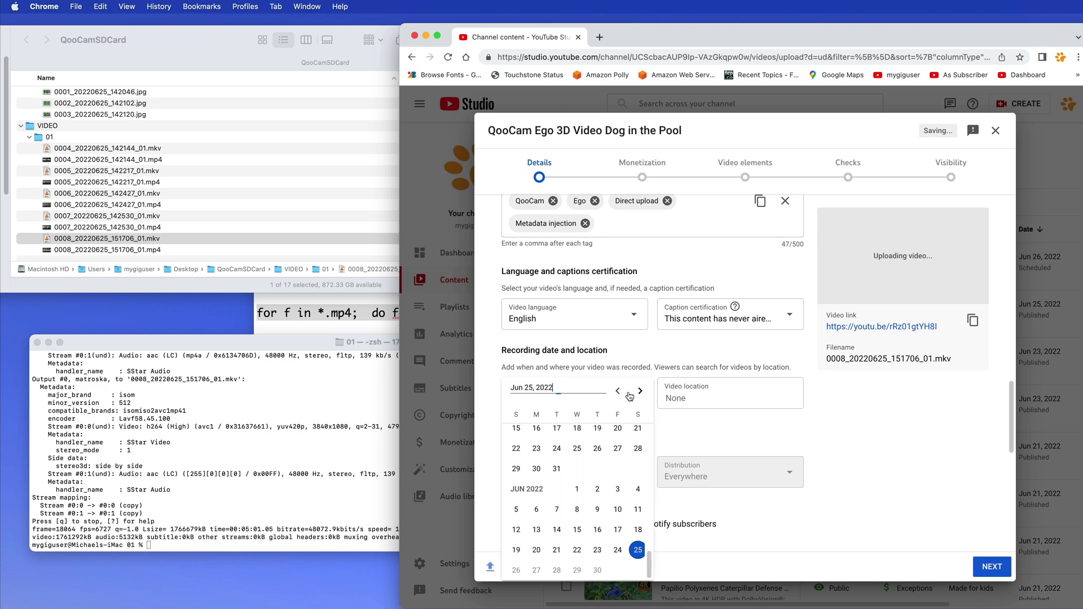
click(639, 551)
scroll(759, 455, down, 2)
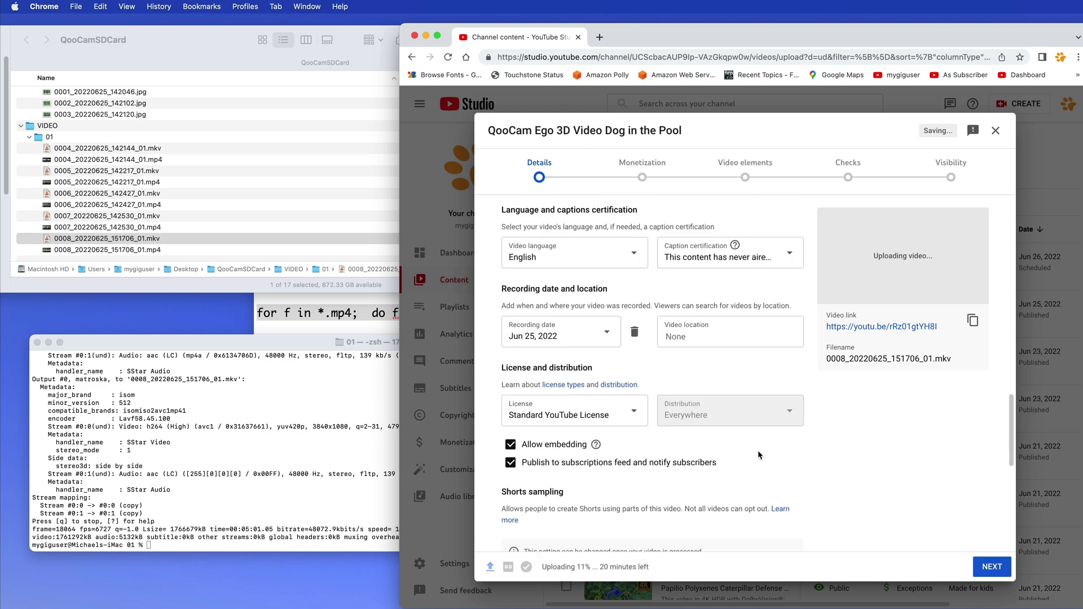
scroll(756, 451, down, 7)
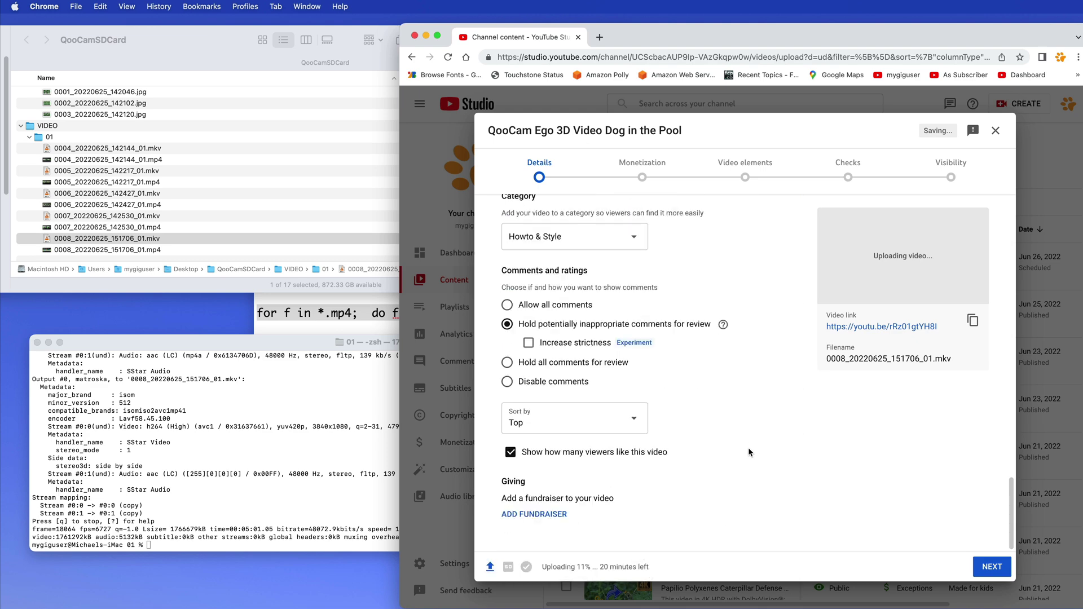
scroll(748, 448, up, 12)
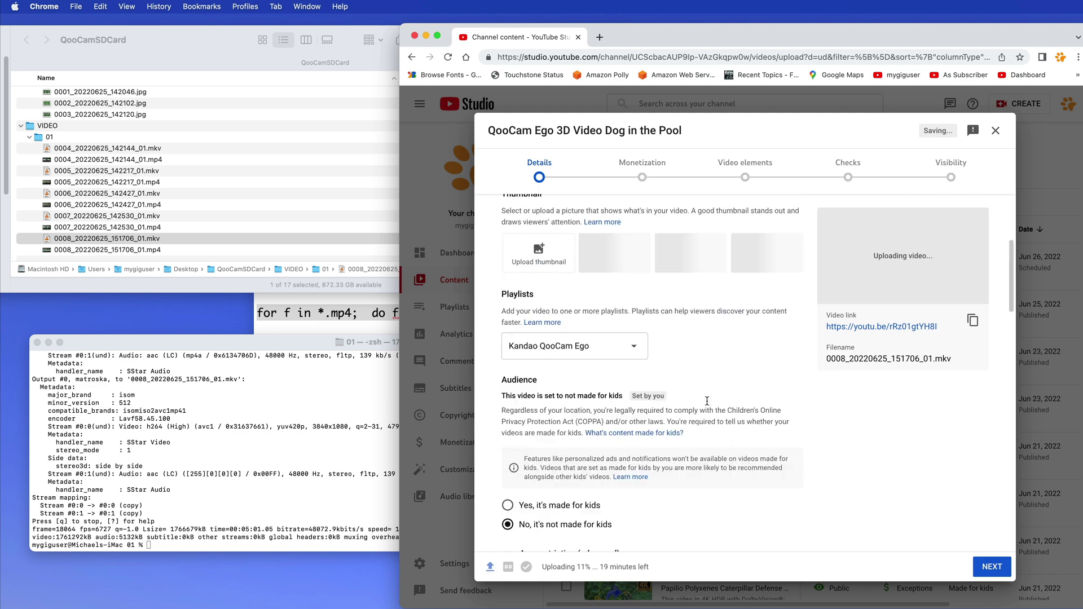
scroll(707, 400, up, 4)
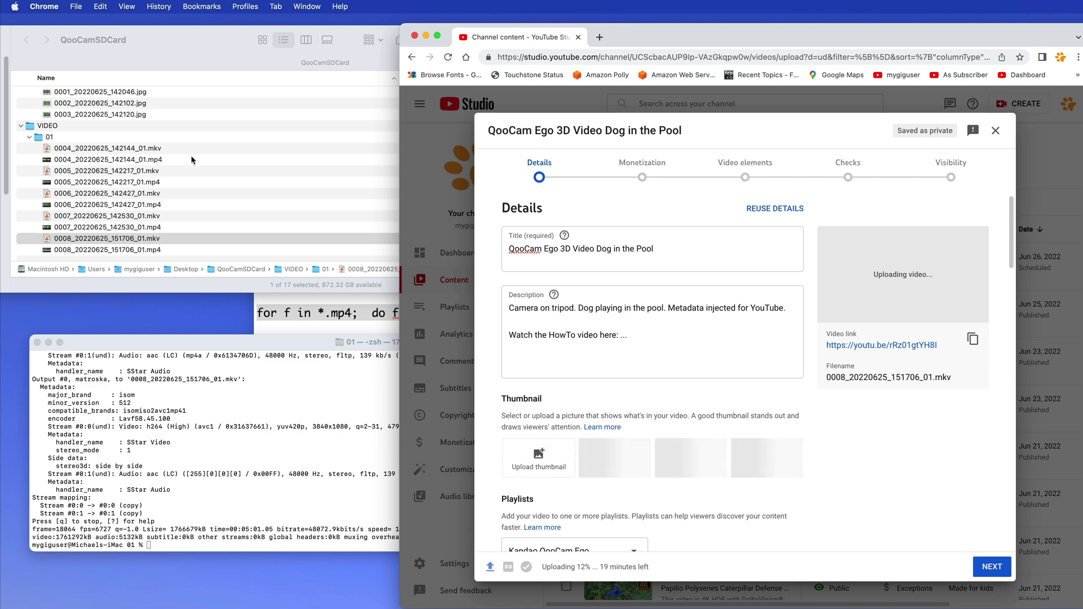
- Open 0008_20220625_151706_01.mp4 in QuickTime, seek to 03:07 where the dog is hosed, and copy the frame
click(80, 252)
click(93, 252)
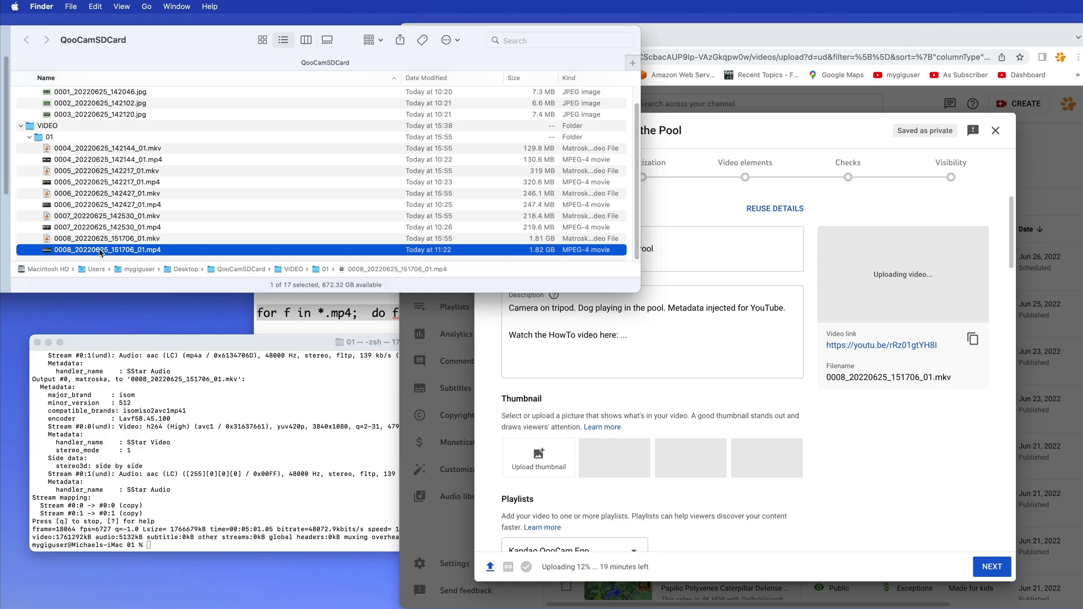
double_click(100, 250)
mouse_move(564, 294)
mouse_down()
mouse_move(647, 298)
mouse_move(548, 305)
mouse_up()
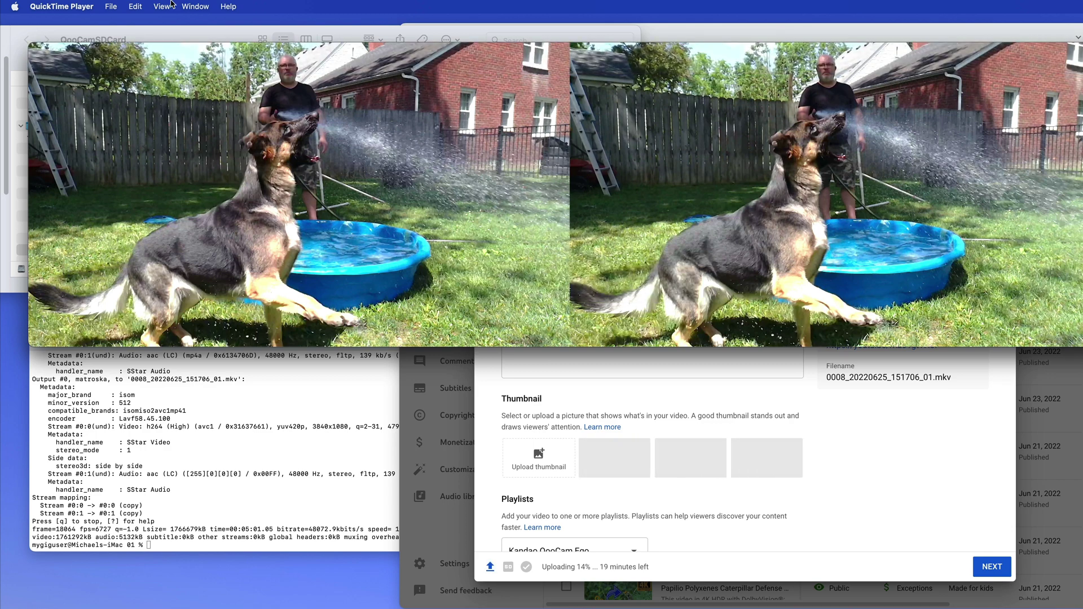
click(140, 7)
click(147, 61)
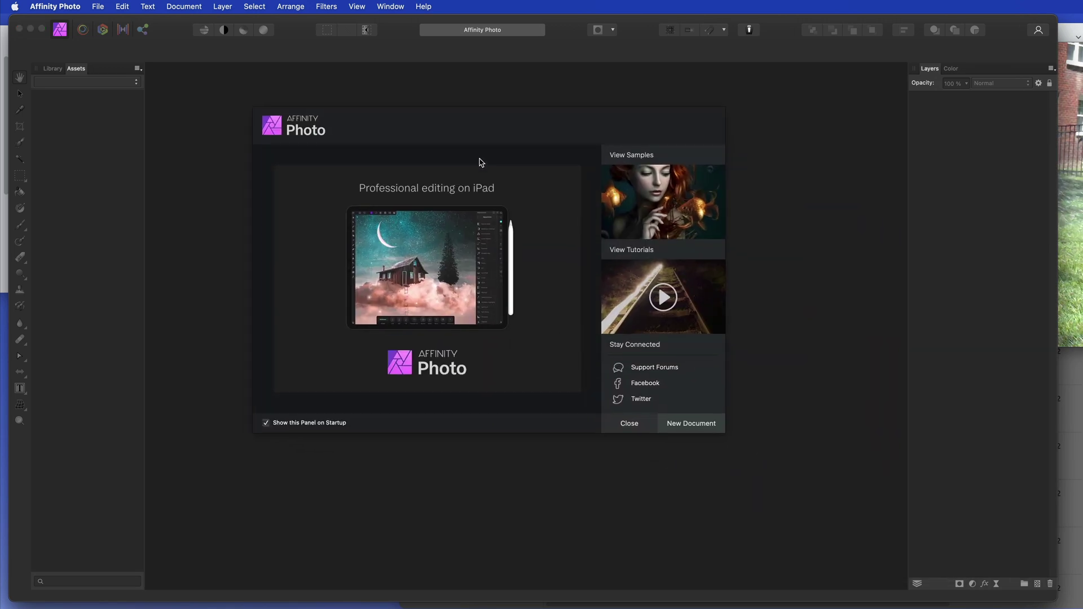
- Create a blank 1920×1080 px sRGB document from the FHD 1080p web preset
click(690, 428)
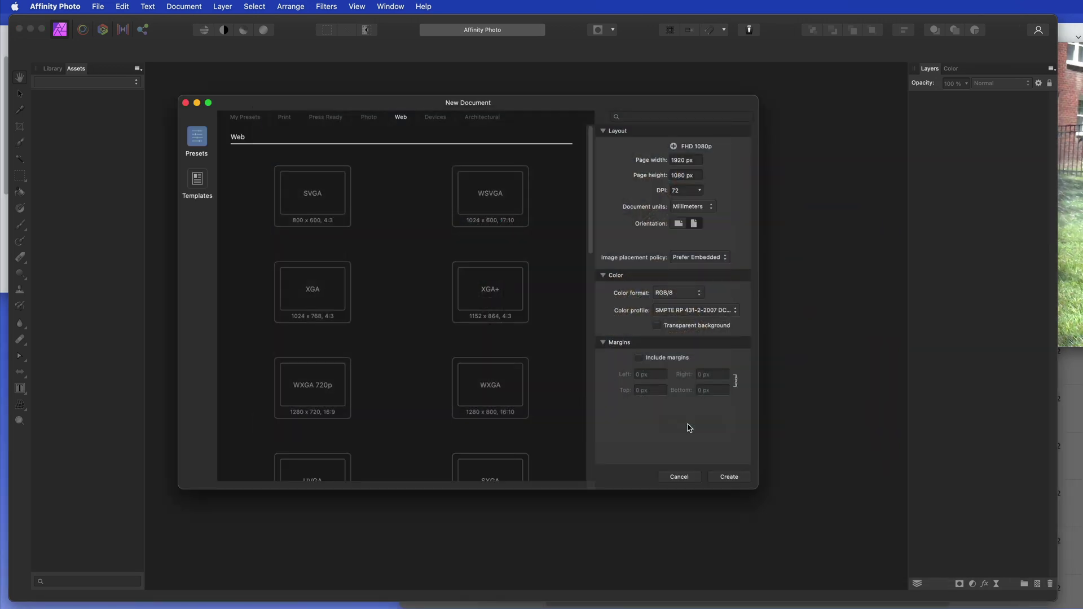
scroll(445, 346, down, 5)
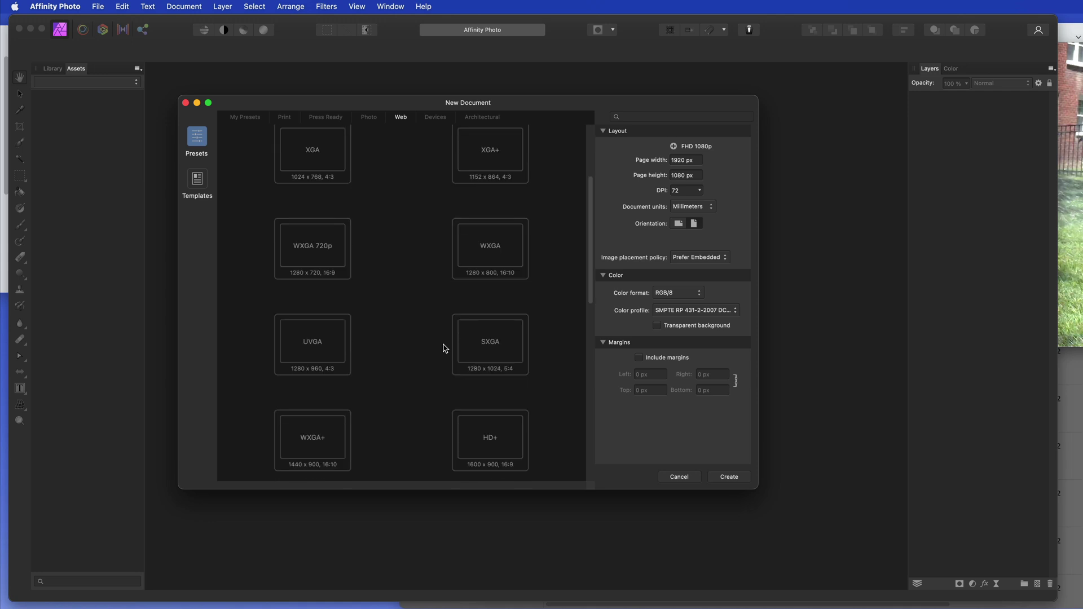
scroll(445, 348, down, 8)
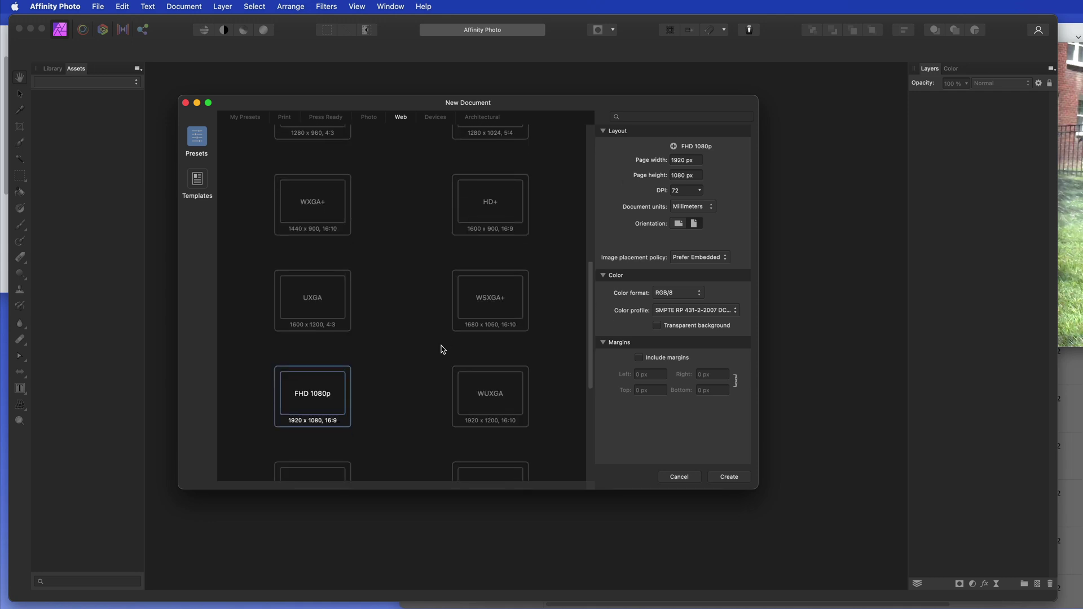
click(301, 379)
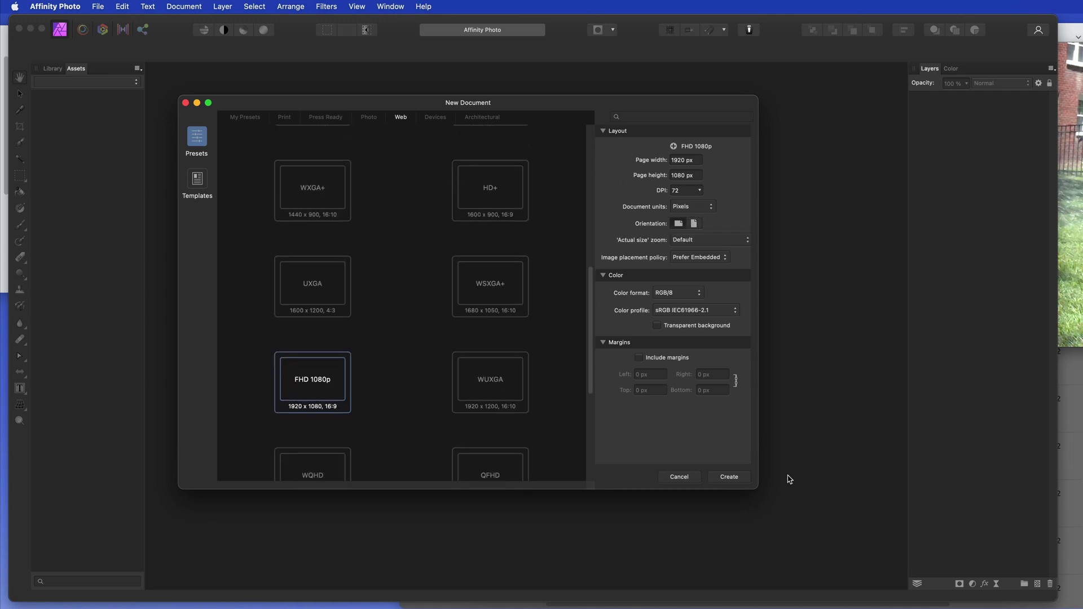
click(730, 477)
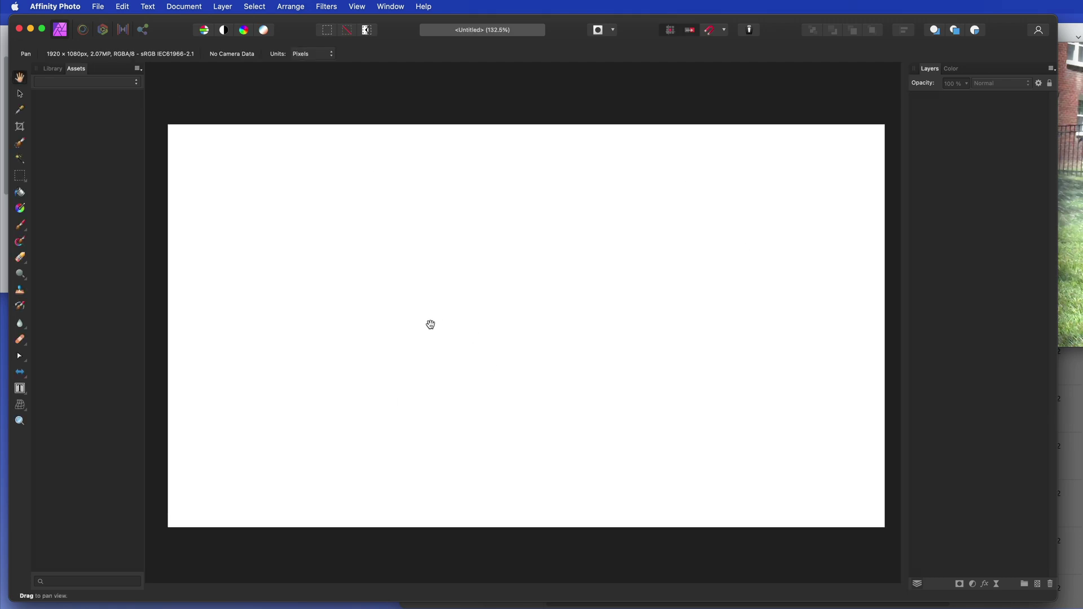
- Paste the copied dog frame and scale it to full canvas width, centred with white bands above and below
key(super+v)
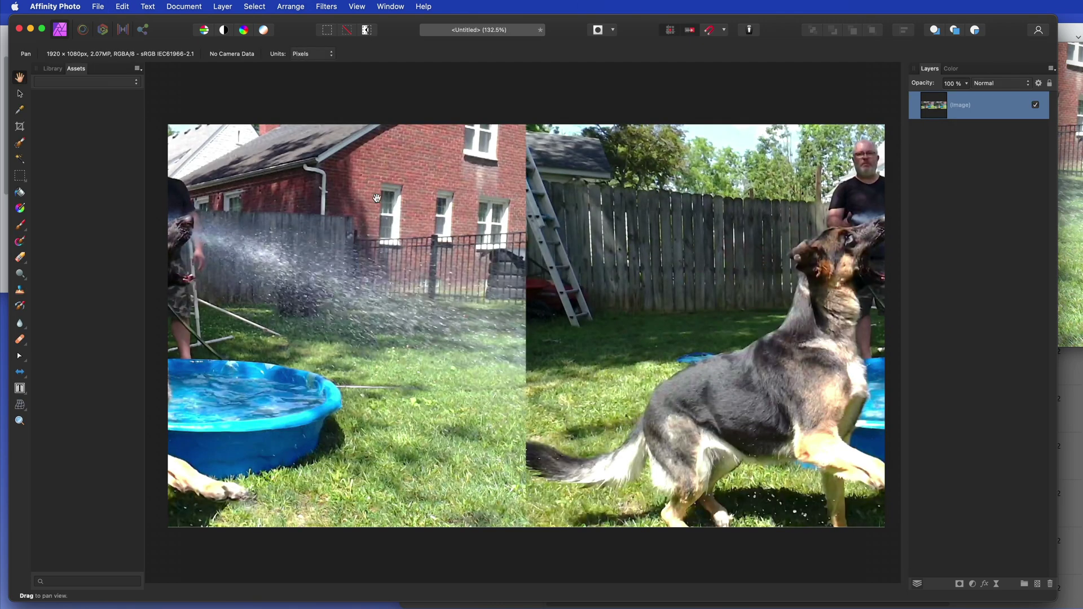
click(19, 95)
drag(253, 194, 447, 342)
drag(315, 165, 222, 298)
drag(256, 371, 258, 310)
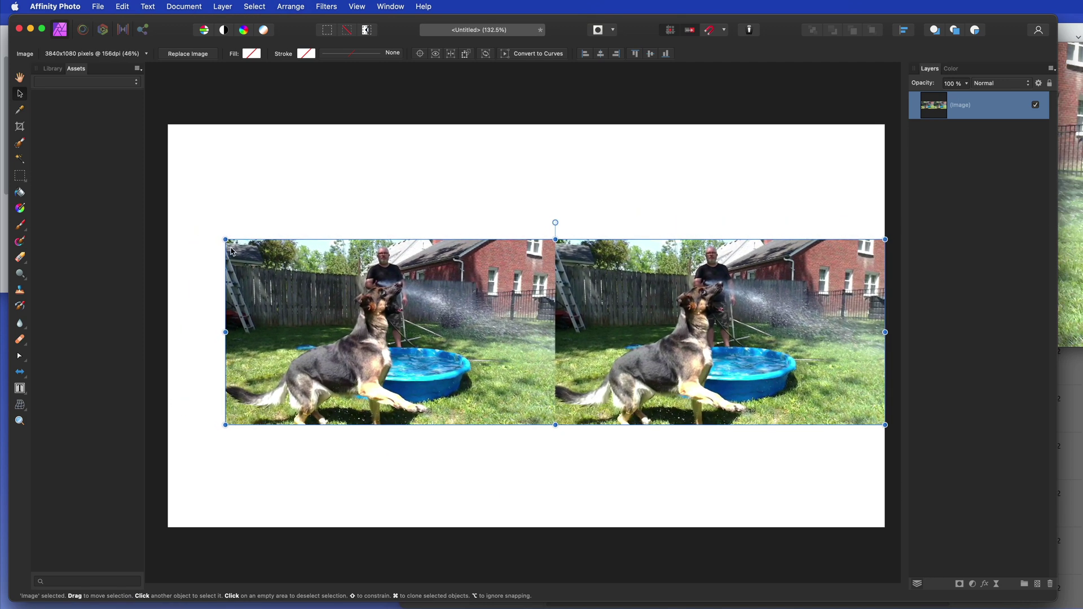
drag(225, 240, 172, 217)
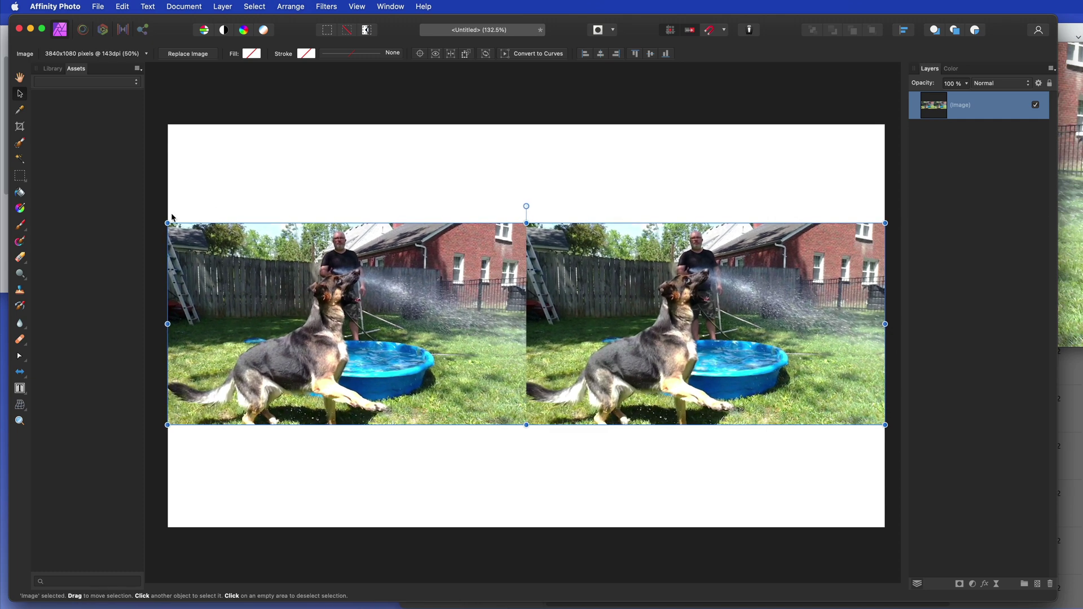
click(307, 180)
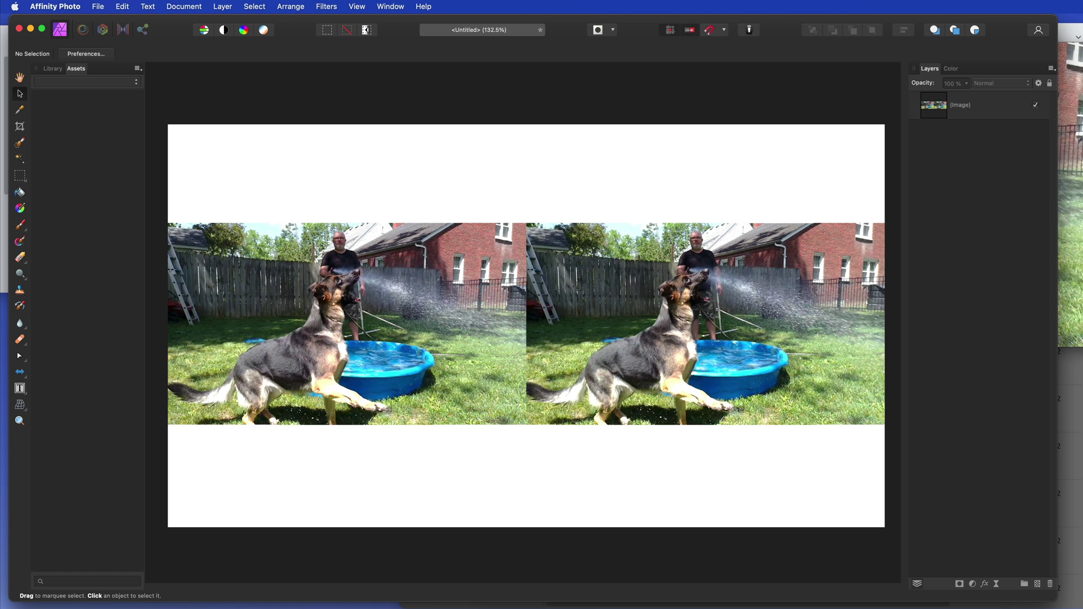
key(super+Tab)
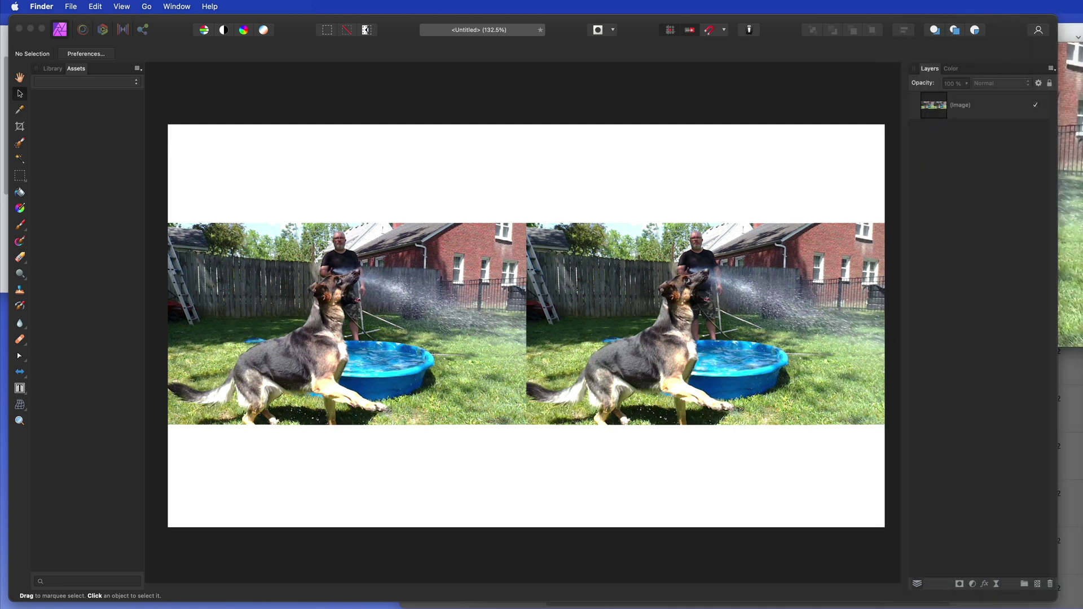
- Drop in the FX13_3d glasses image, enlarge it, and place it at the bottom centre
drag(702, 325, 532, 346)
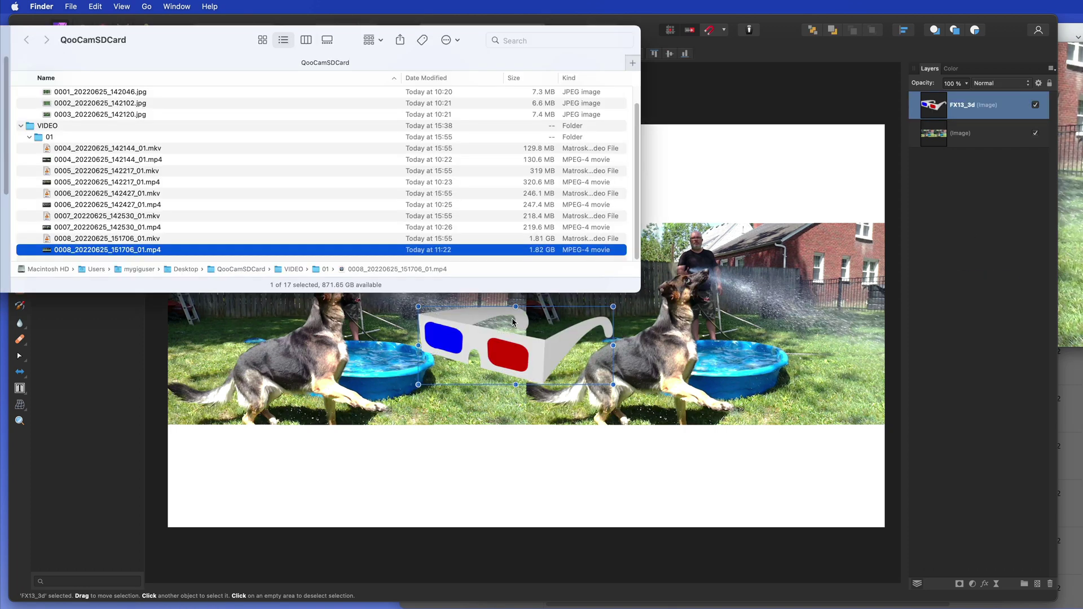
click(655, 169)
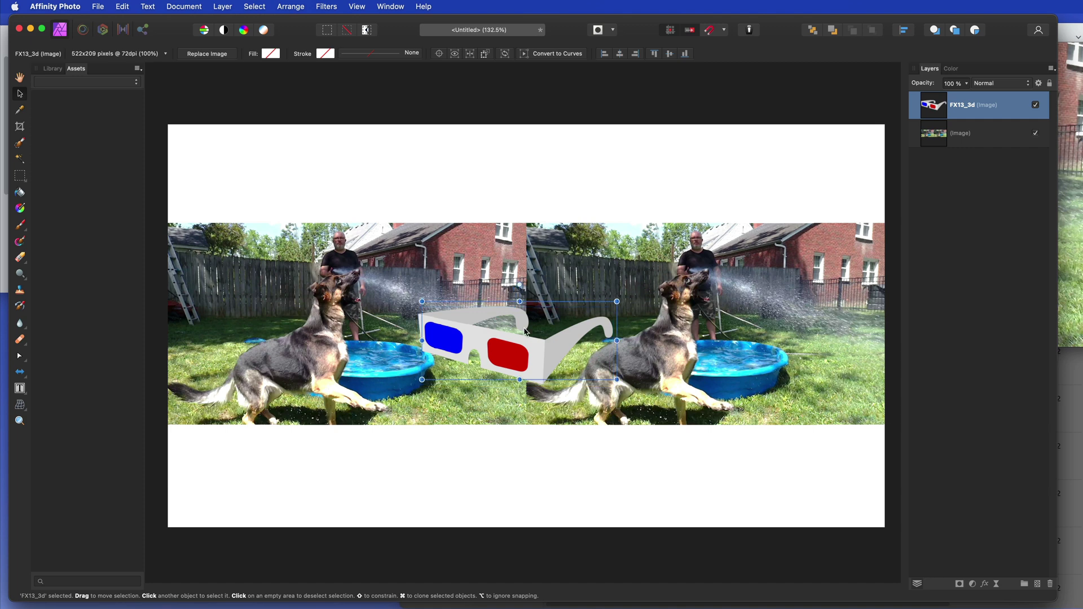
drag(511, 353, 582, 235)
drag(684, 265, 792, 383)
drag(700, 282, 592, 465)
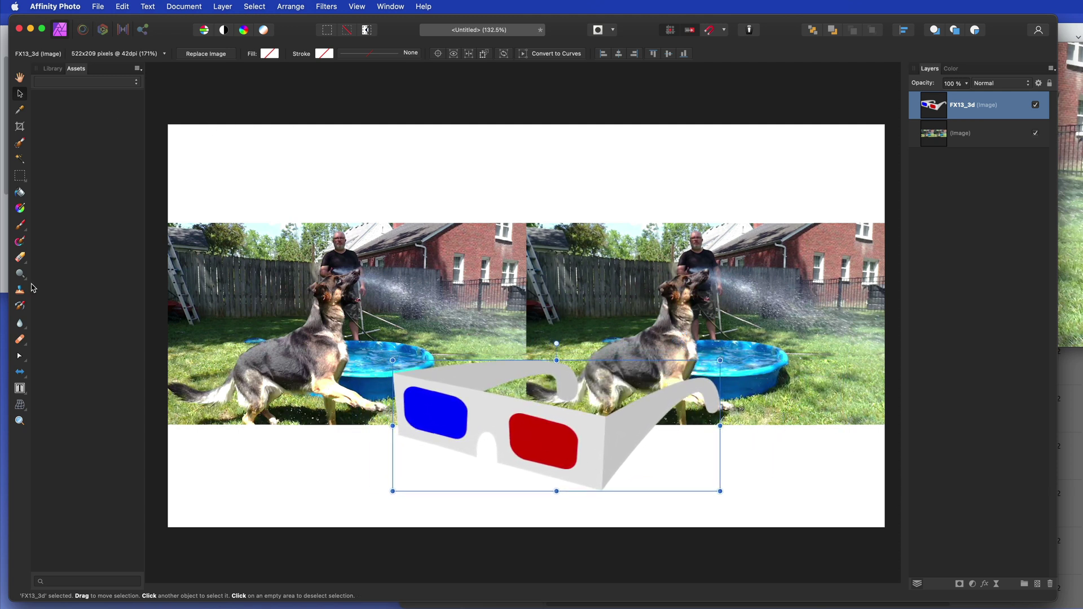
- Draw a text frame in the lower-left, type '3D' and set it to Arial Black
drag(20, 388, 66, 406)
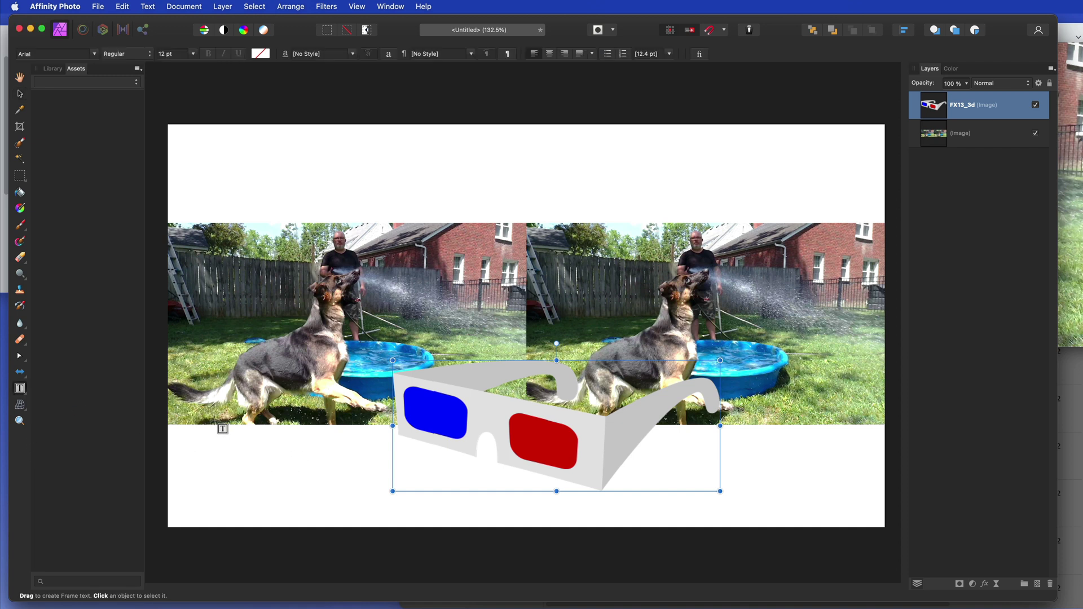
drag(215, 420, 335, 494)
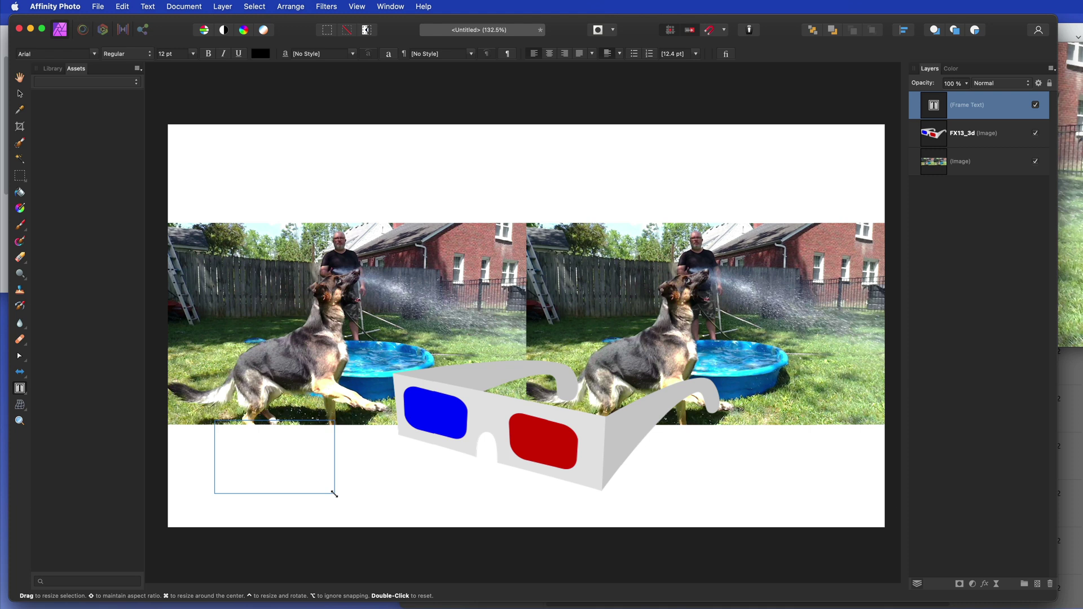
text(3D)
key(Escape)
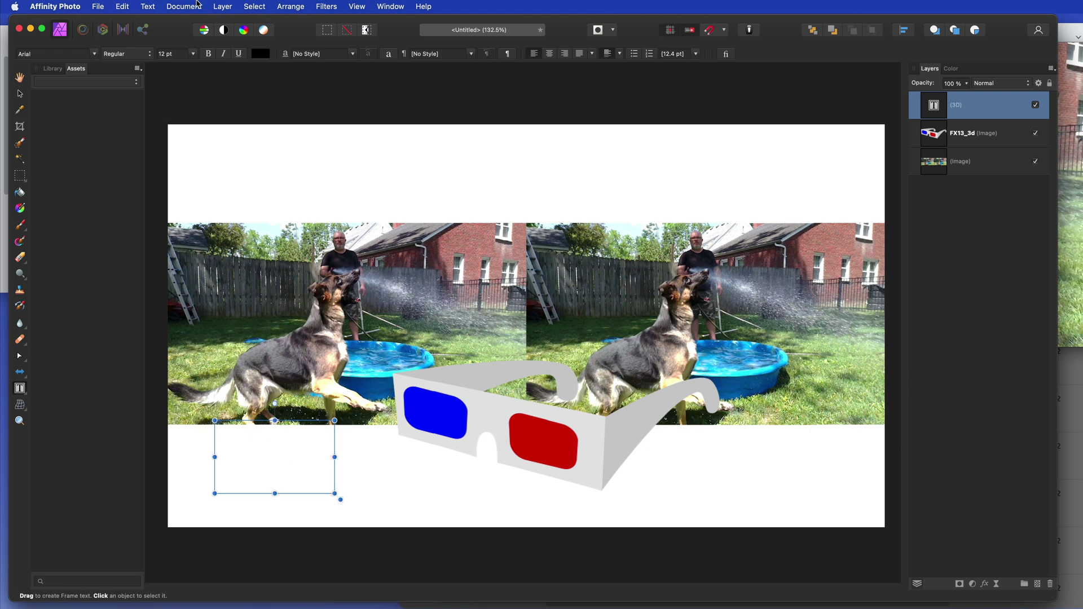
click(193, 54)
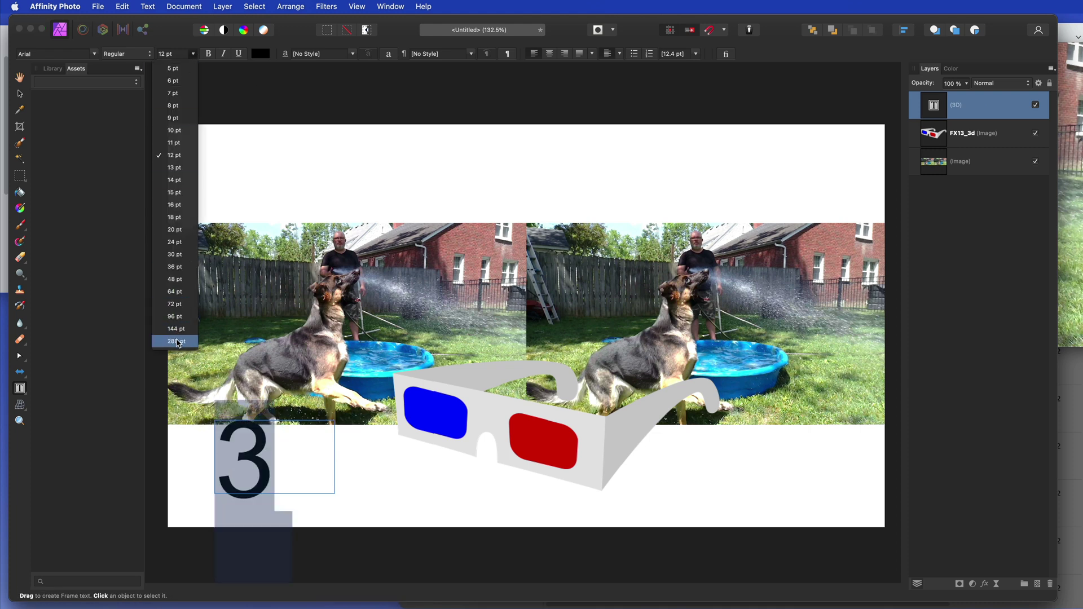
click(176, 341)
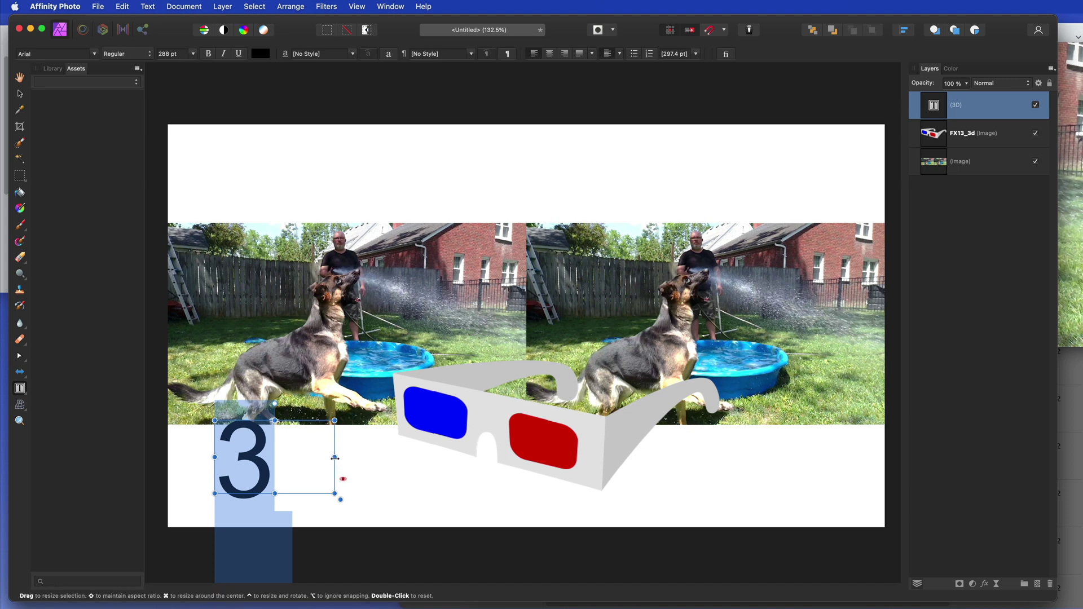
drag(335, 457, 420, 459)
click(95, 55)
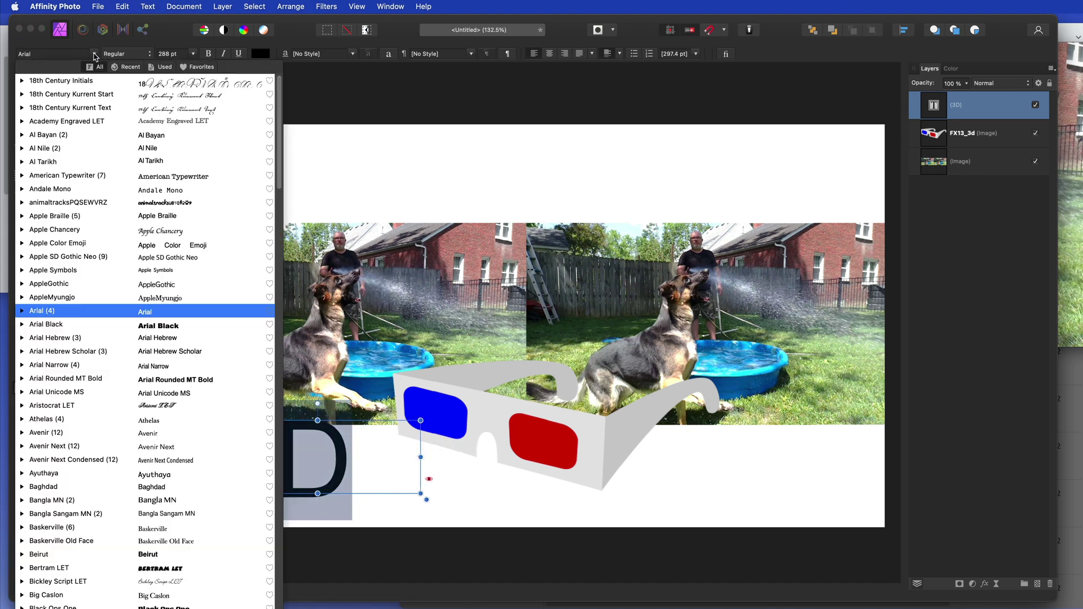
click(248, 324)
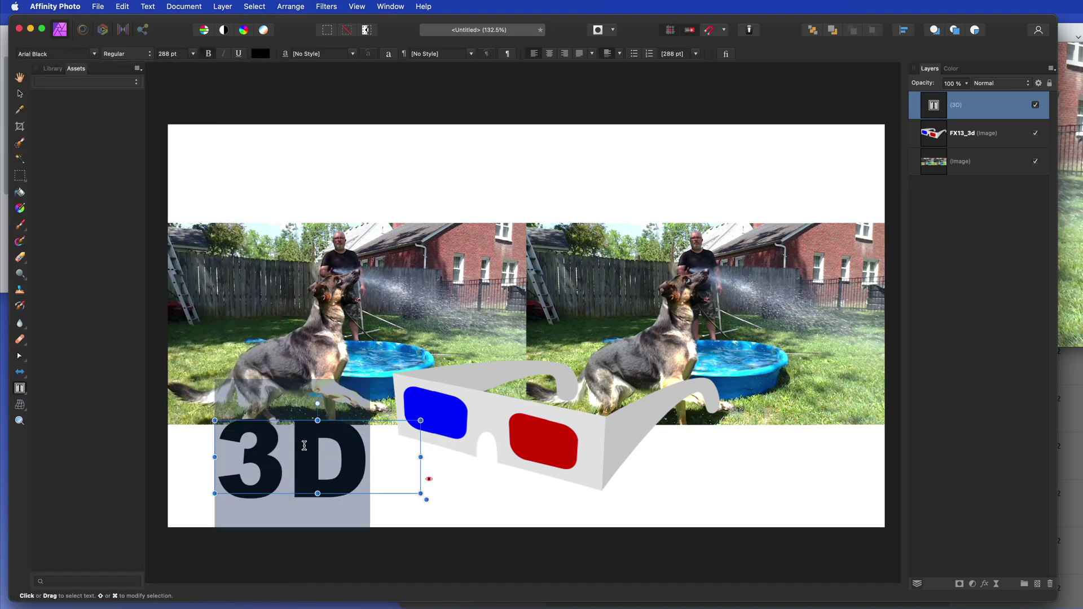
click(20, 95)
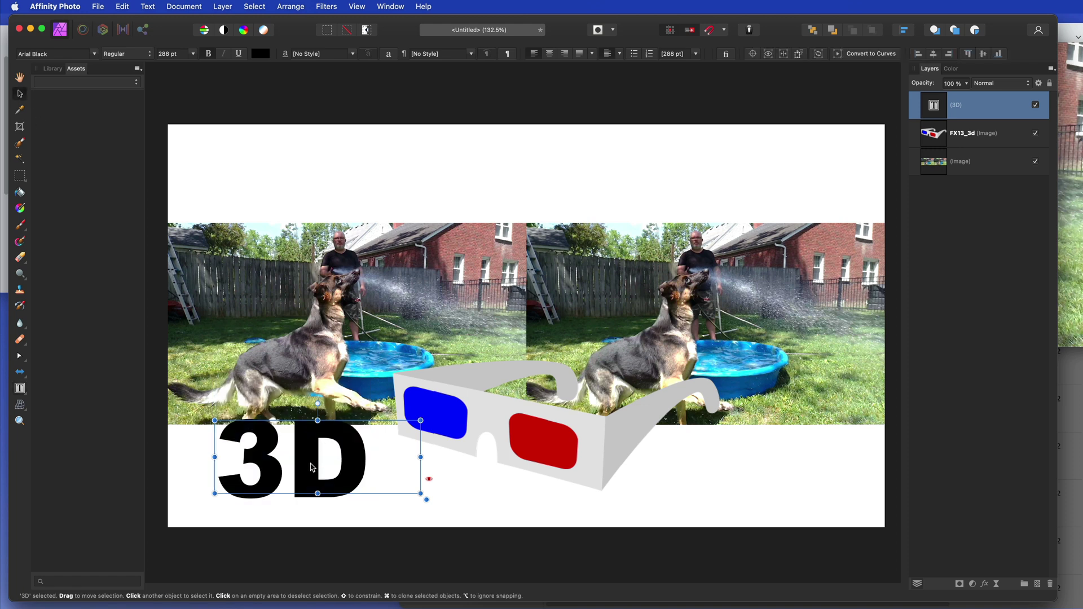
drag(312, 467, 305, 441)
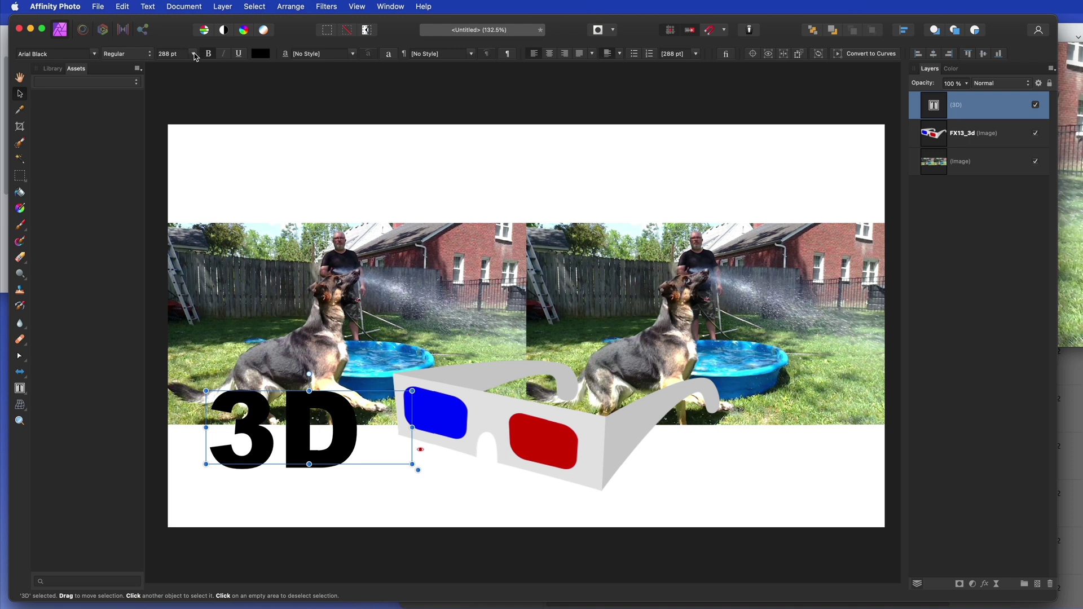
- Enlarge the 3D text to 500 pt and stretch its frame so it fully shows
click(194, 54)
click(194, 54)
click(164, 52)
text(500)
key(Return)
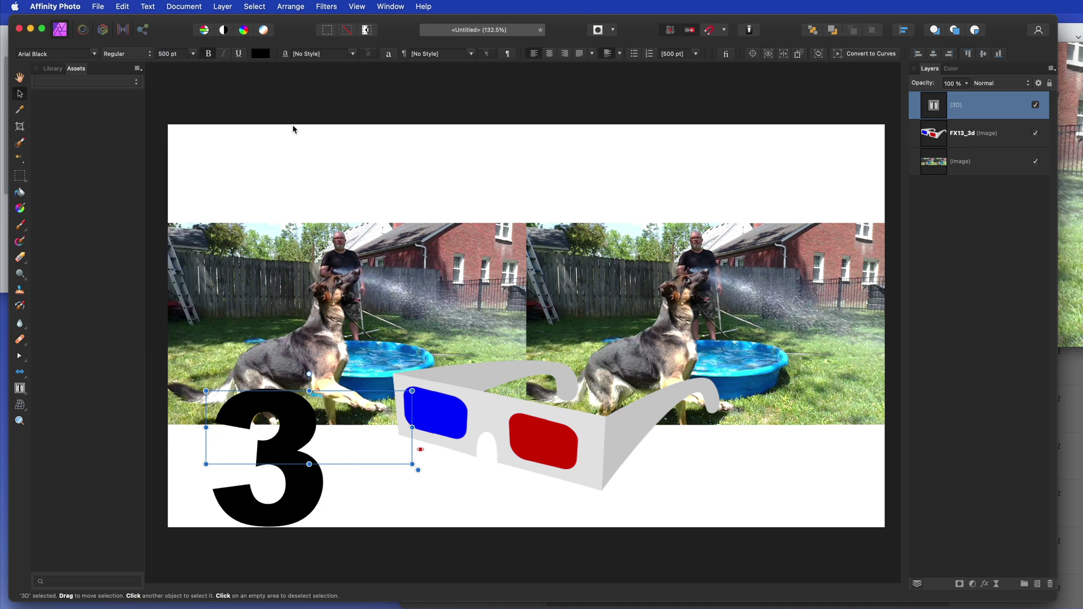
drag(412, 428, 518, 427)
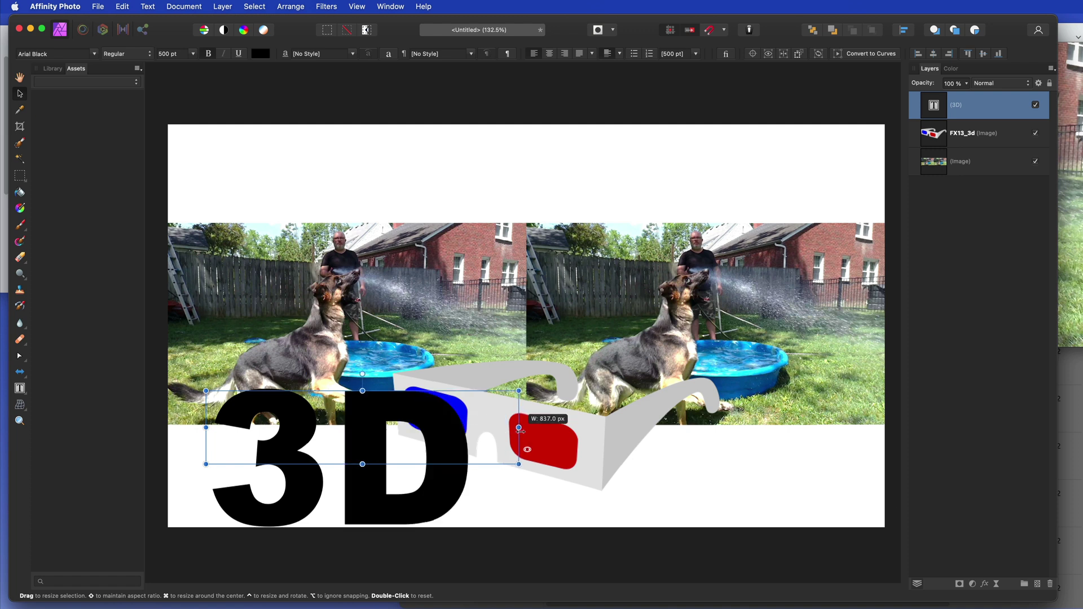
drag(361, 465, 360, 515)
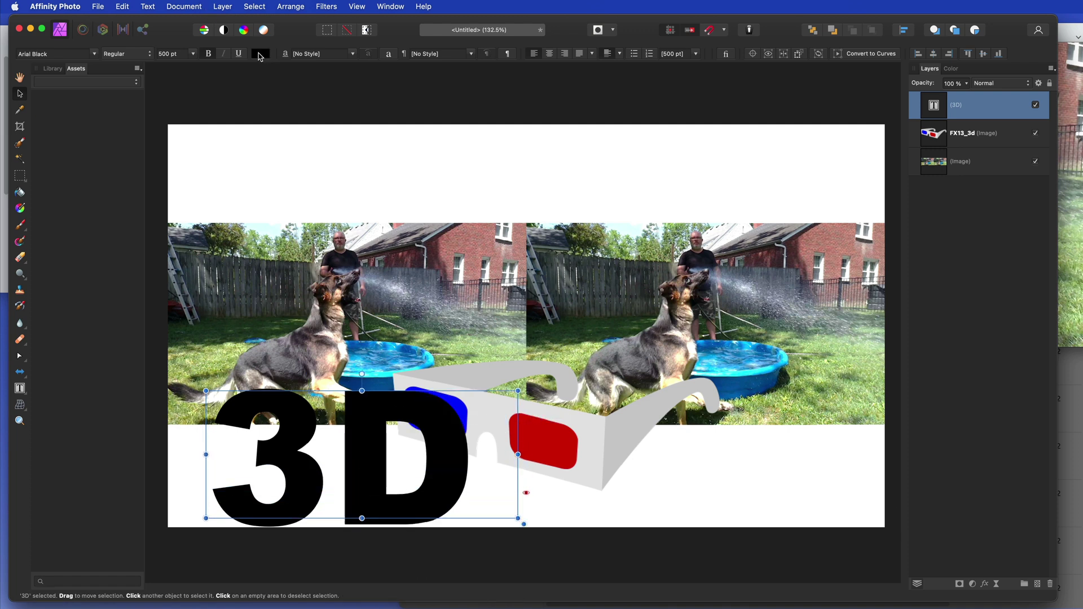
- Make the 3D title text white
click(260, 53)
click(308, 134)
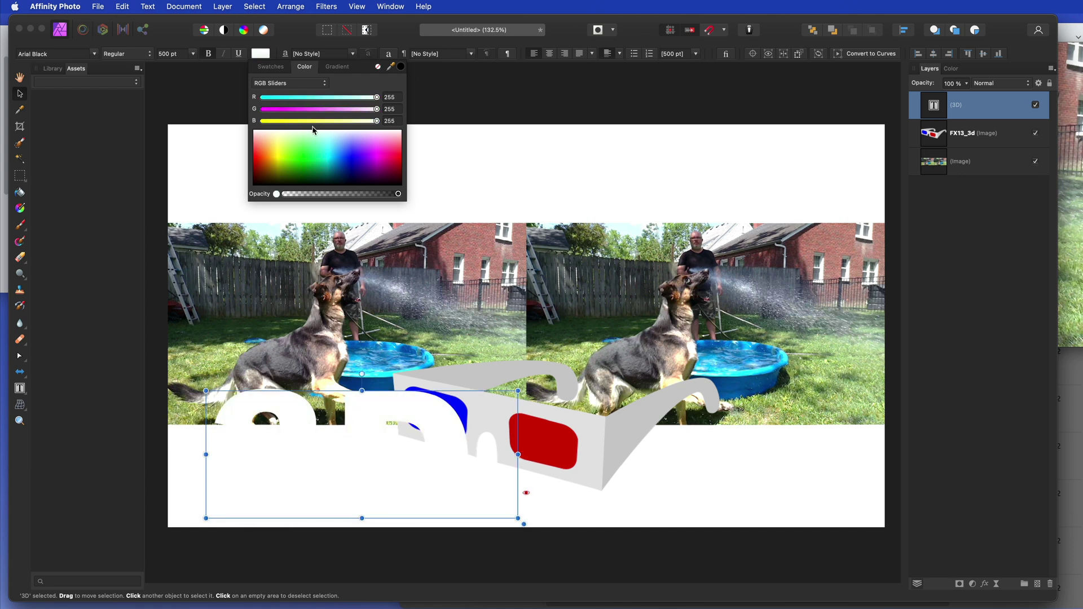
click(300, 39)
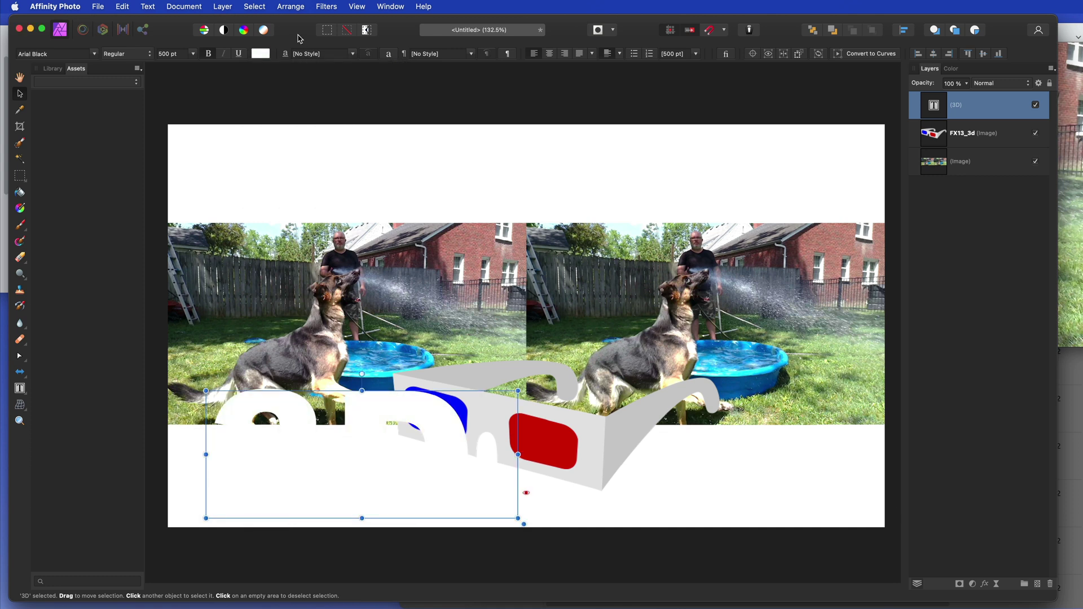
- Give the 3D title a 14.2 px outline and soft grey outer shadow, then move it to the top centre
click(985, 585)
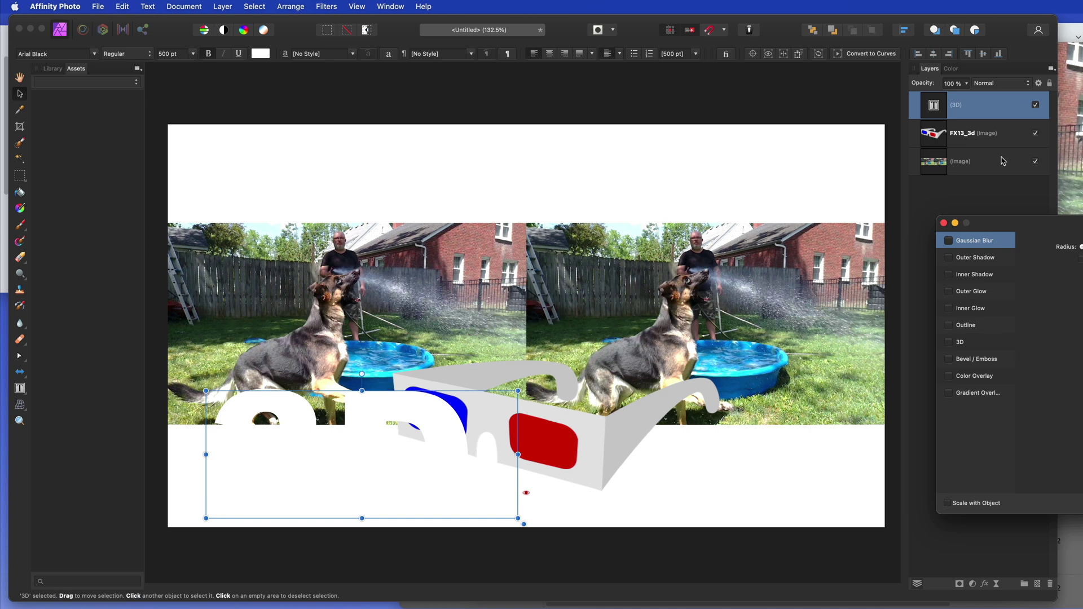
drag(1035, 222, 763, 166)
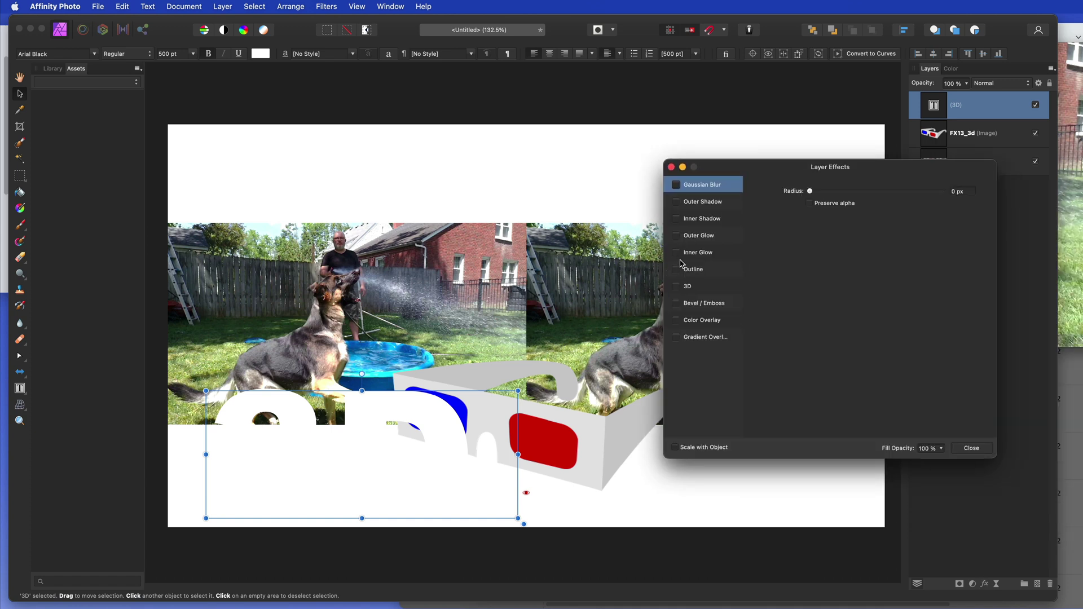
click(716, 273)
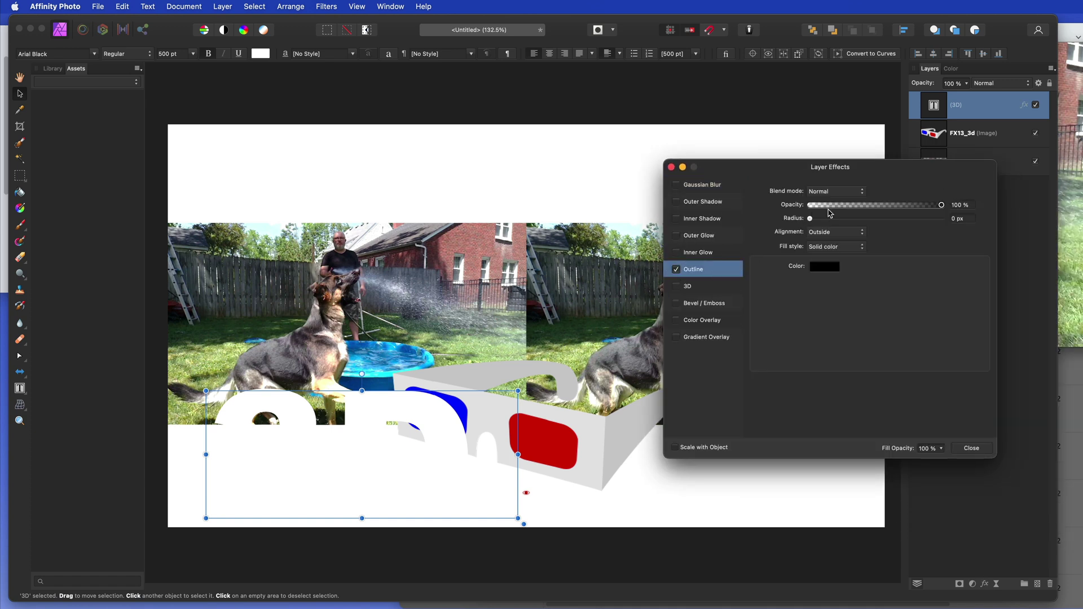
drag(884, 228, 875, 228)
click(690, 204)
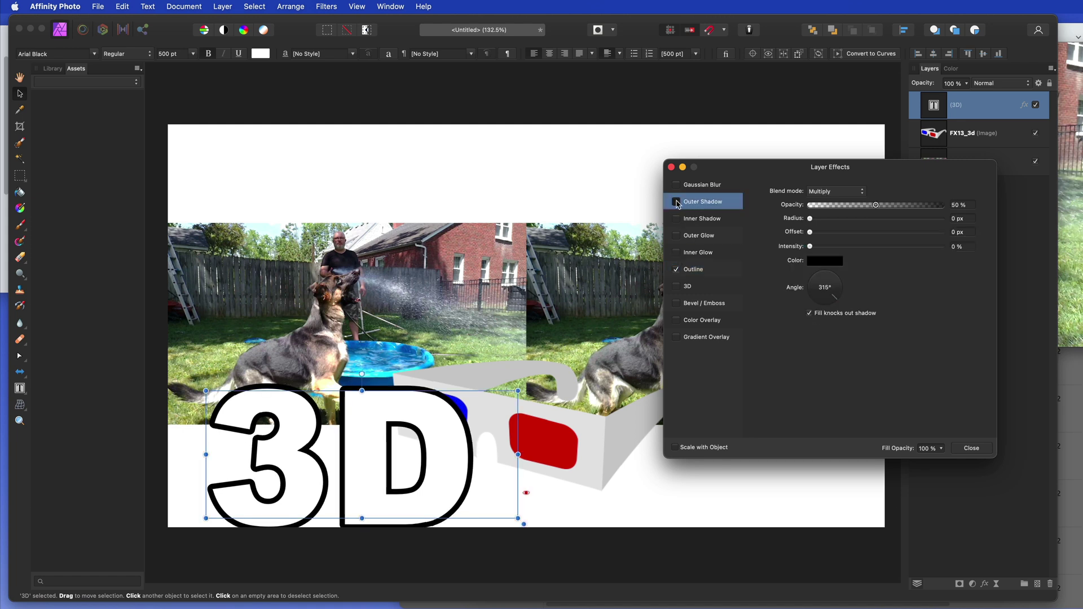
drag(811, 232, 932, 232)
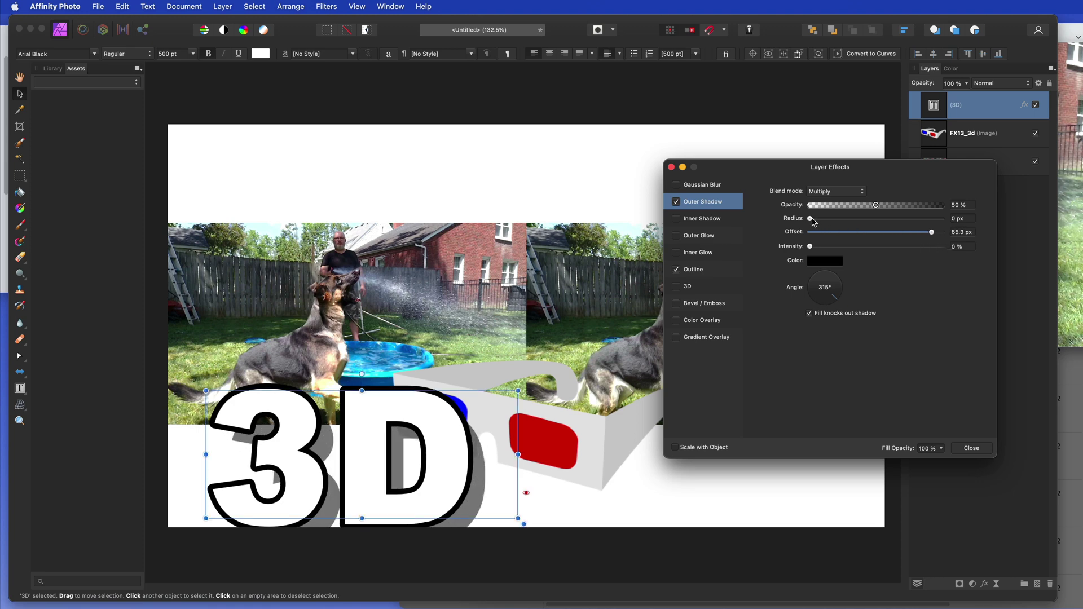
drag(810, 218, 853, 218)
click(971, 448)
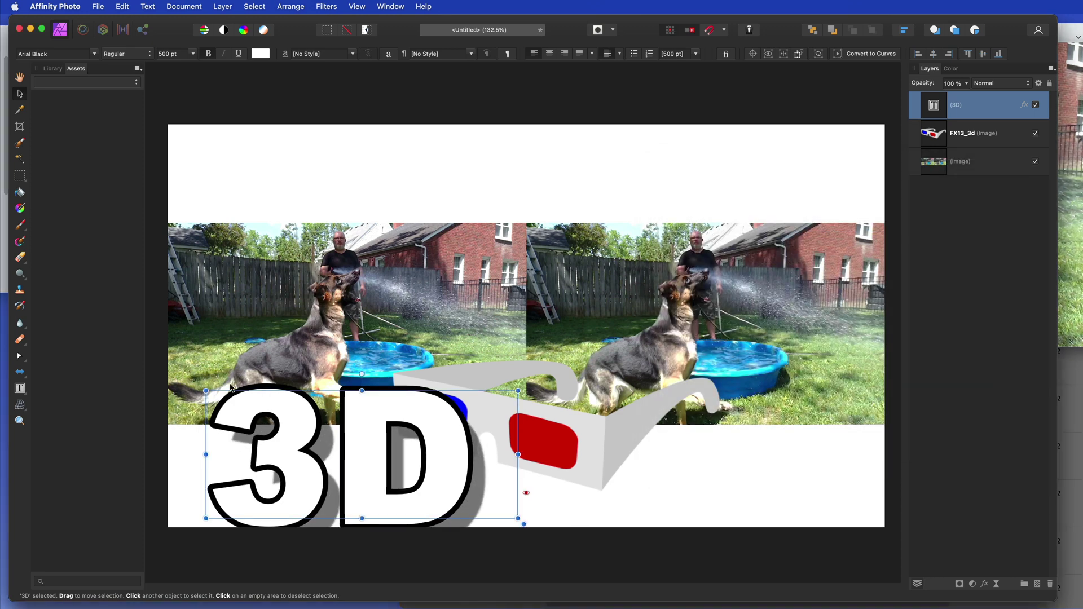
drag(372, 435, 554, 199)
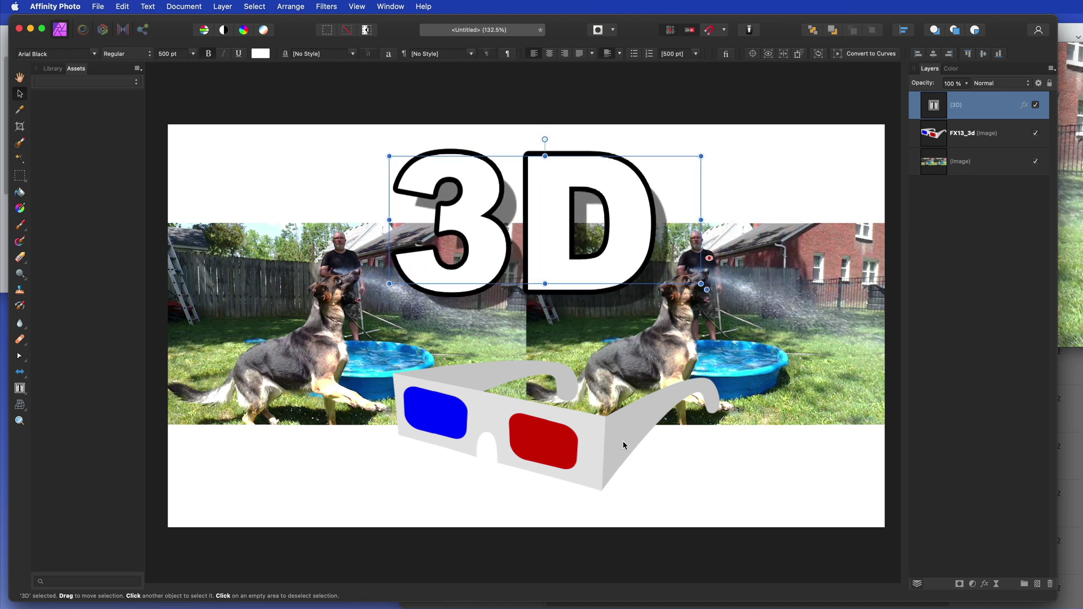
- Draw a 144 pt text frame across the bottom of the canvas
click(234, 166)
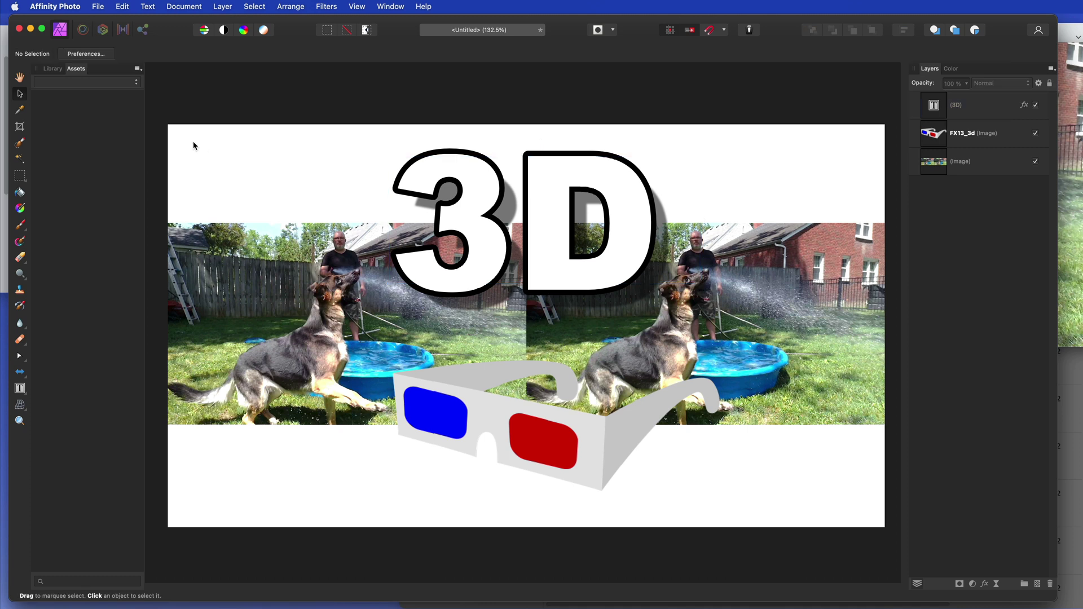
click(20, 392)
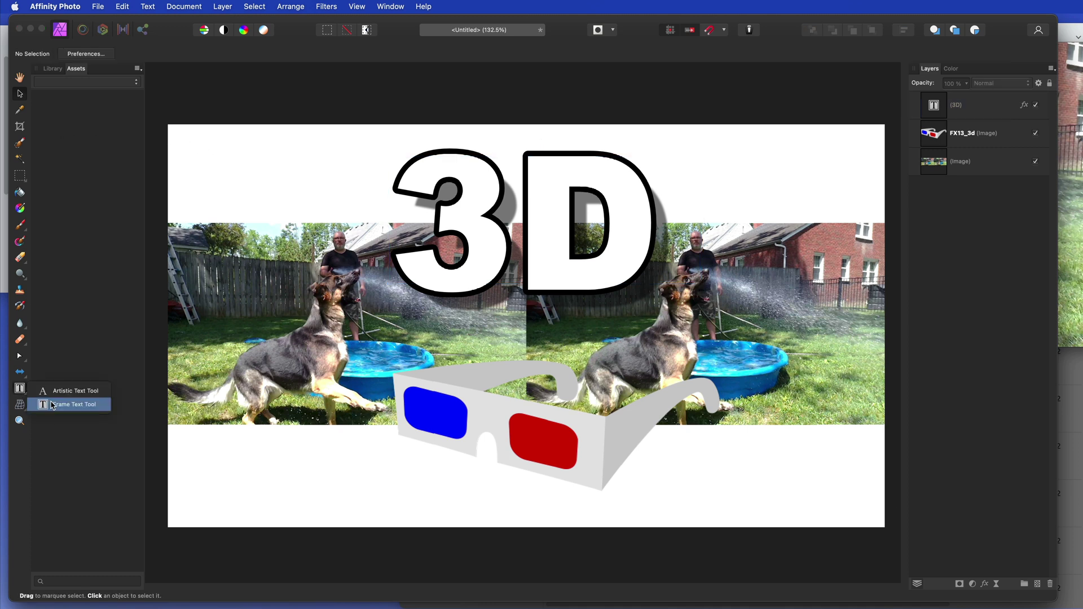
click(55, 409)
drag(197, 472, 861, 518)
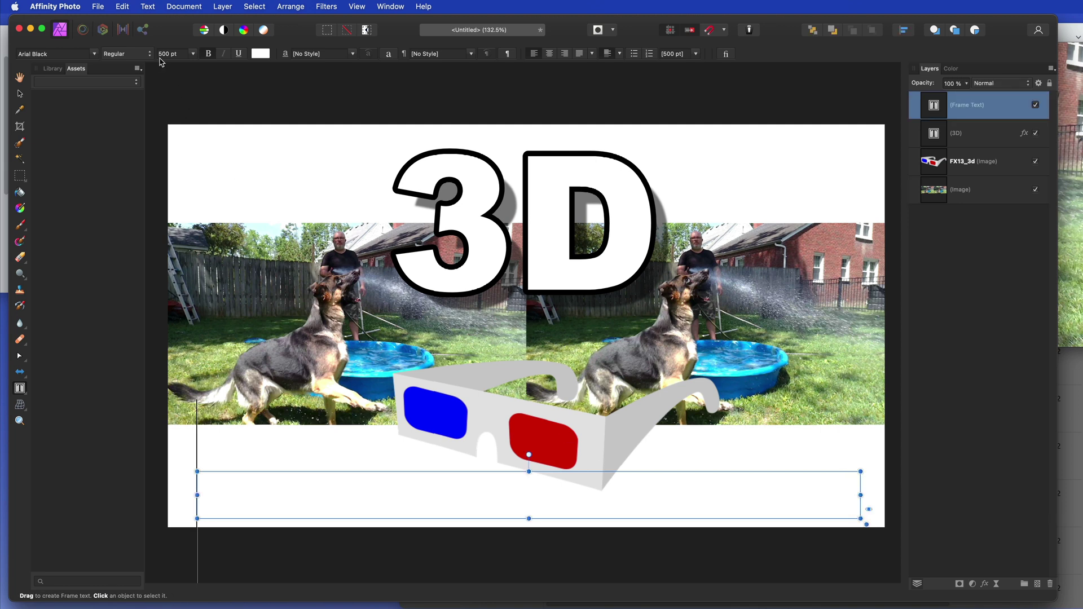
click(192, 54)
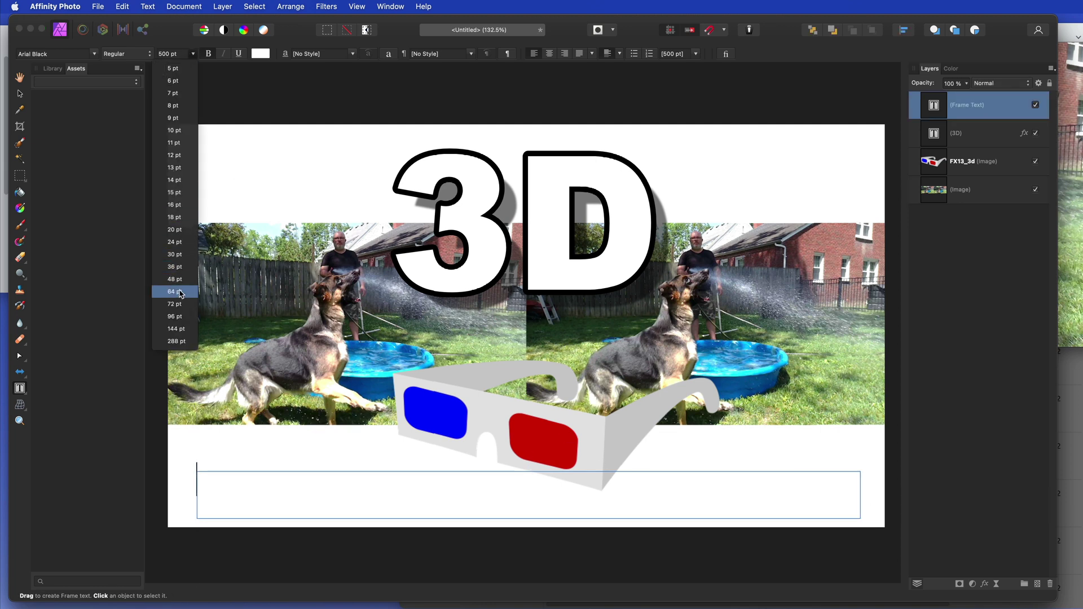
click(179, 329)
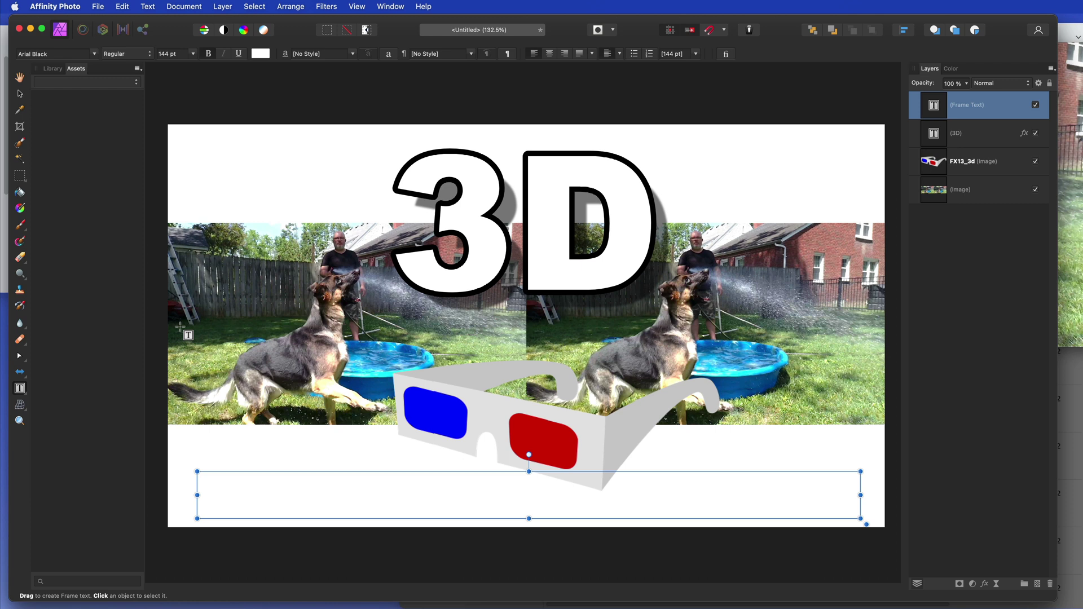
- Type the caption 'QooCam Ego Stereoscopic' in near-black text
text(S)
drag(339, 491, 159, 491)
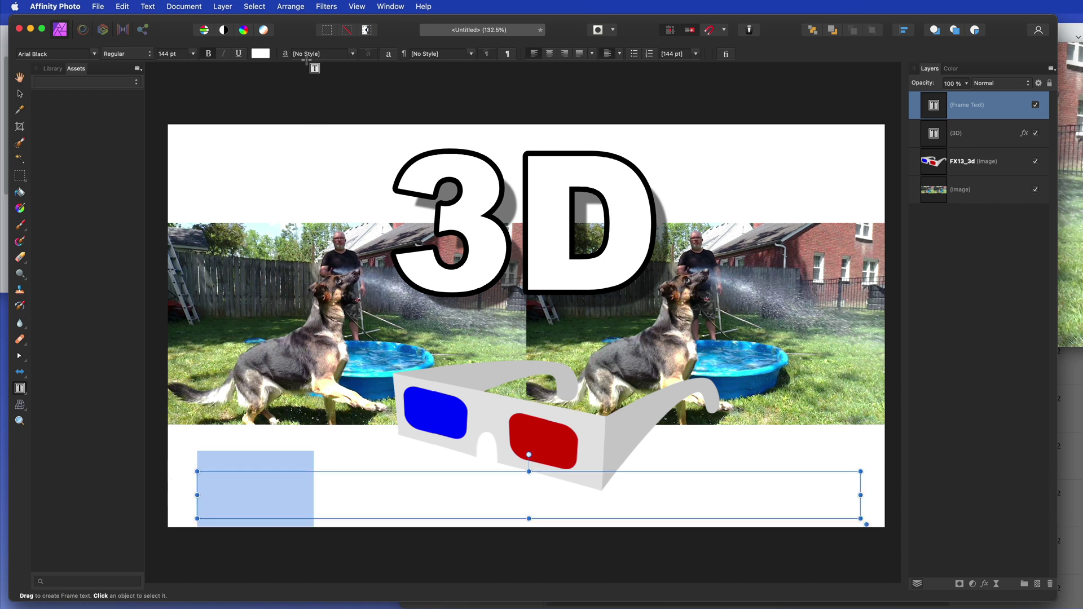
click(262, 55)
drag(308, 153, 333, 191)
click(312, 497)
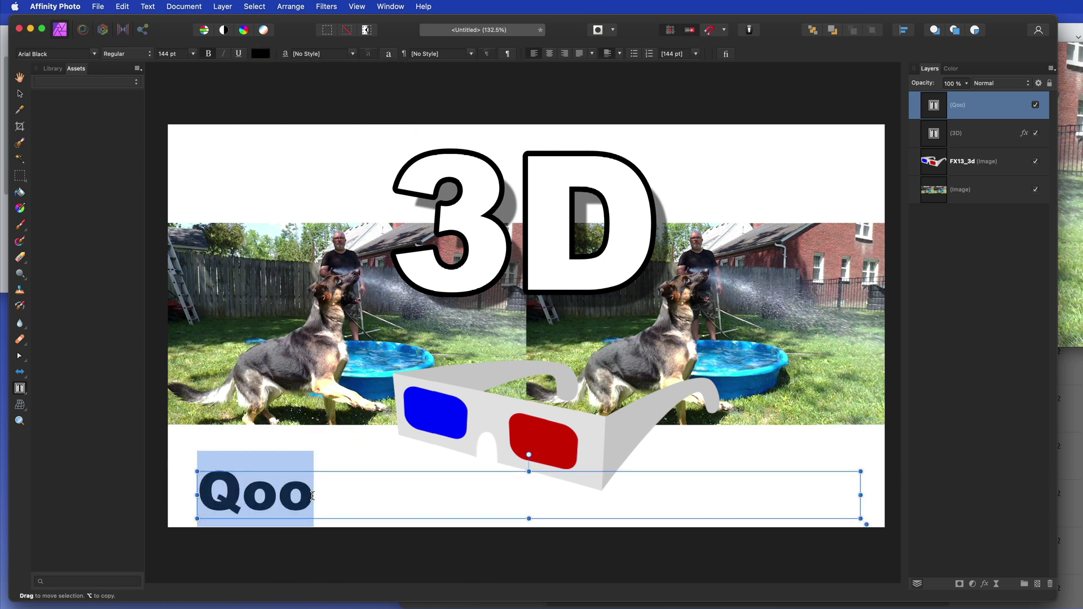
click(312, 496)
text(Cam E)
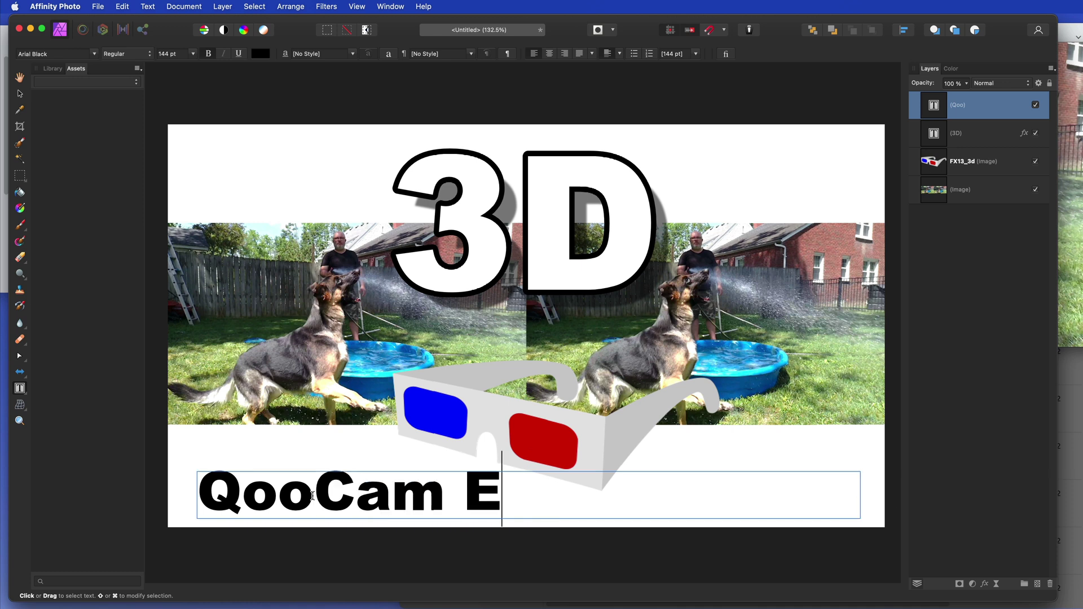
text(go )
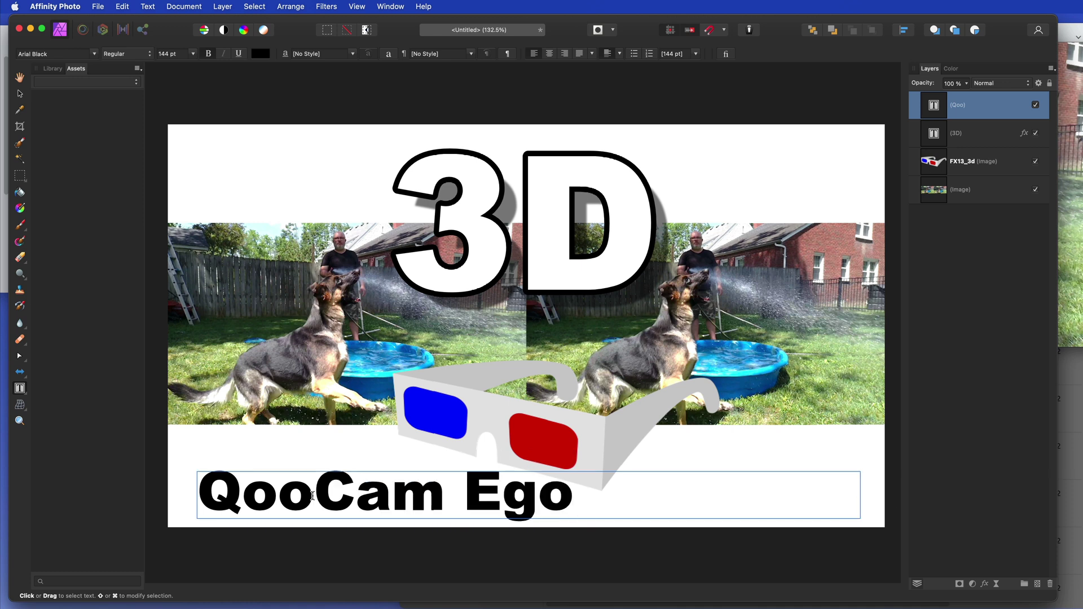
text(Stereo)
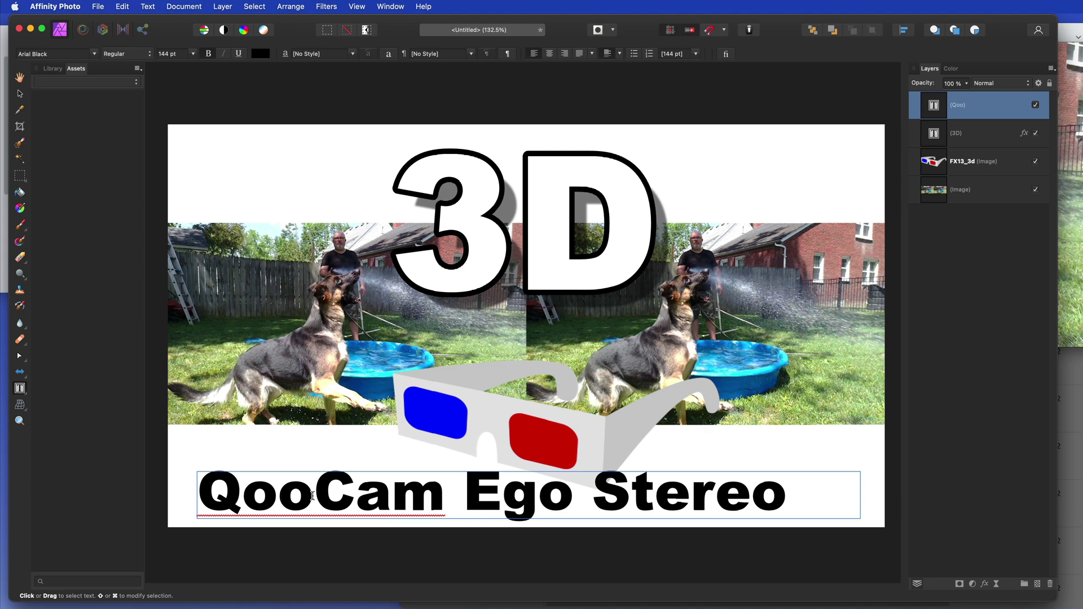
text(scopic)
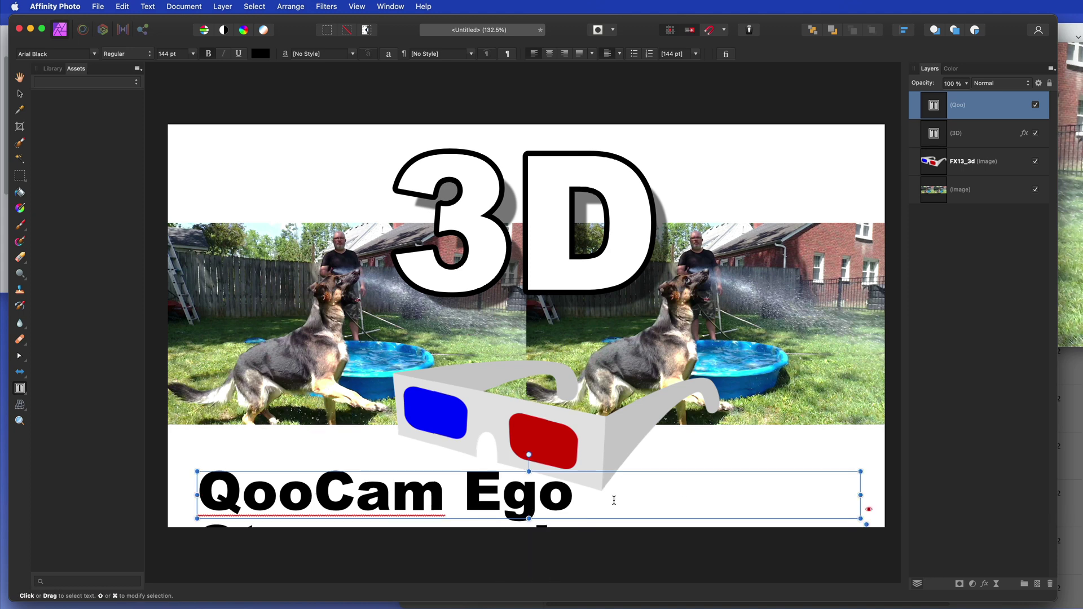
- Shrink the caption to 96 pt and shift it slightly lower and right
triple_click(537, 491)
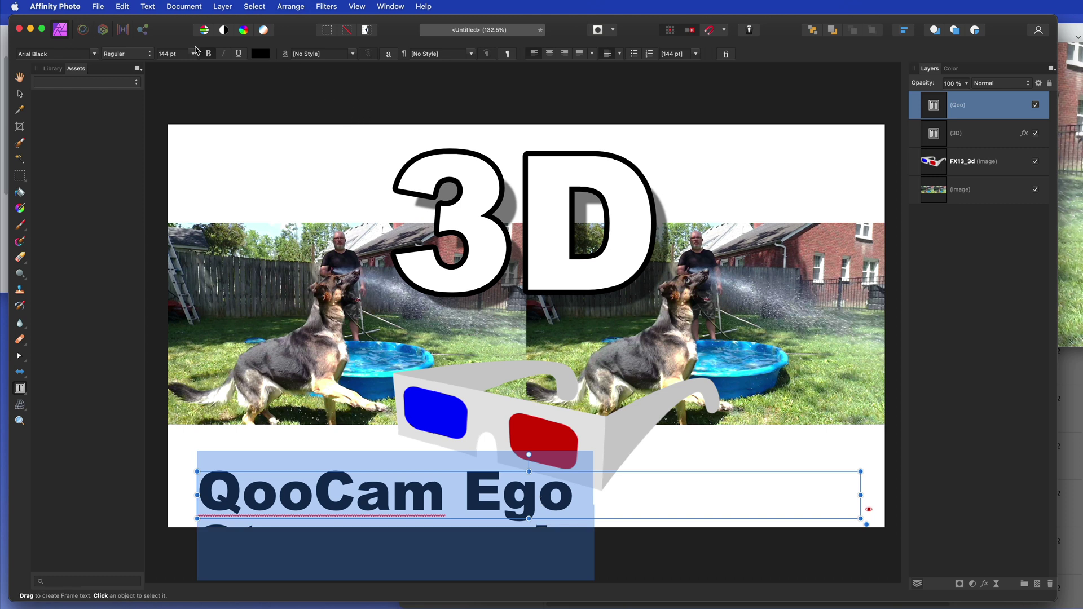
click(192, 54)
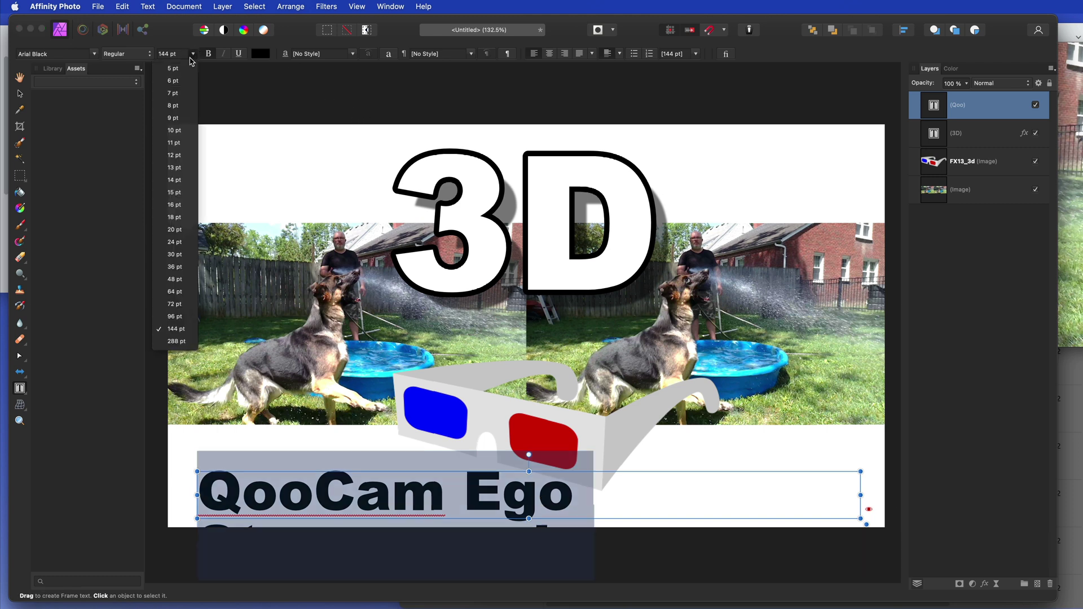
click(176, 316)
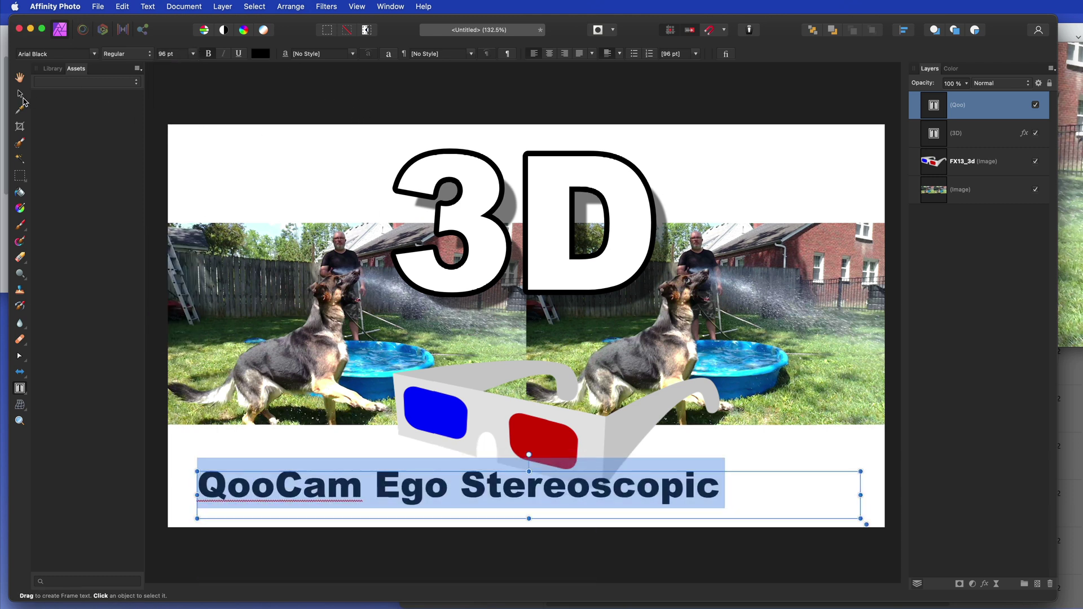
click(19, 93)
drag(650, 496, 632, 514)
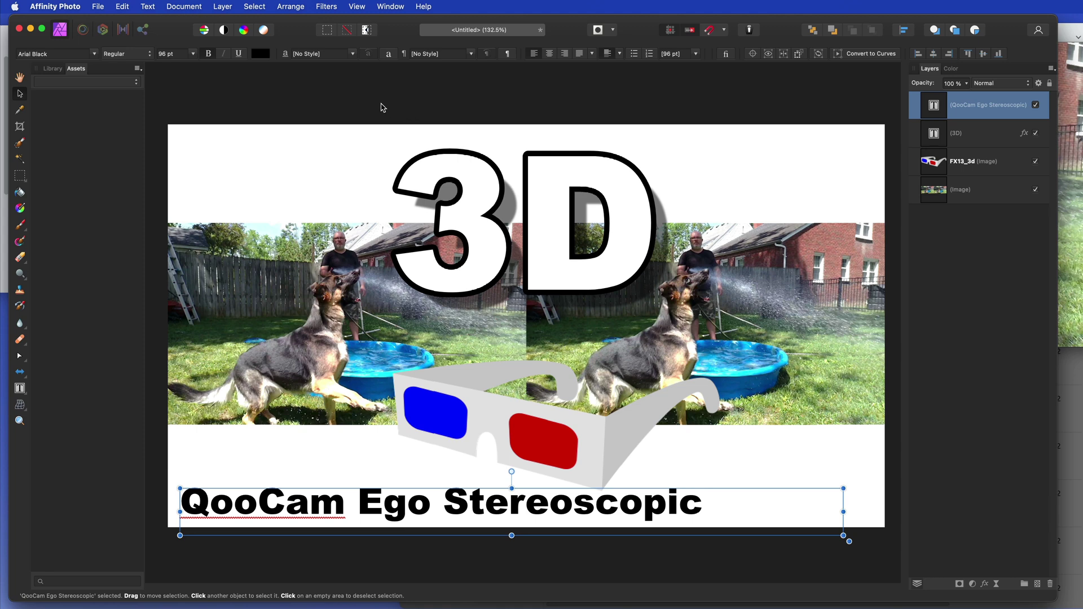
- Export the thumbnail as a quality-26 JPEG, egocam.jpg, to the Desktop
click(368, 97)
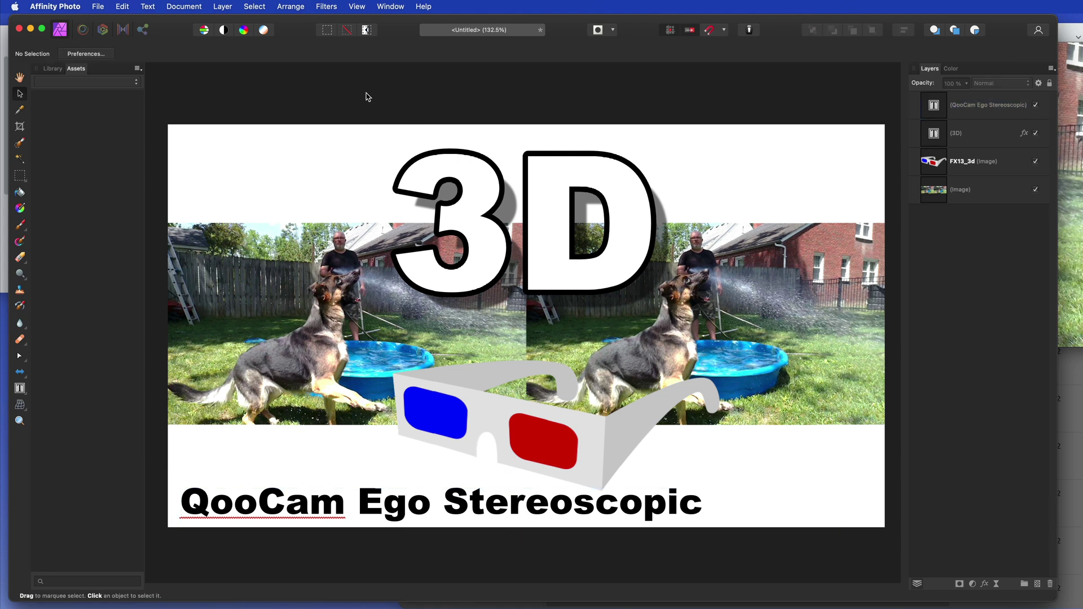
click(98, 6)
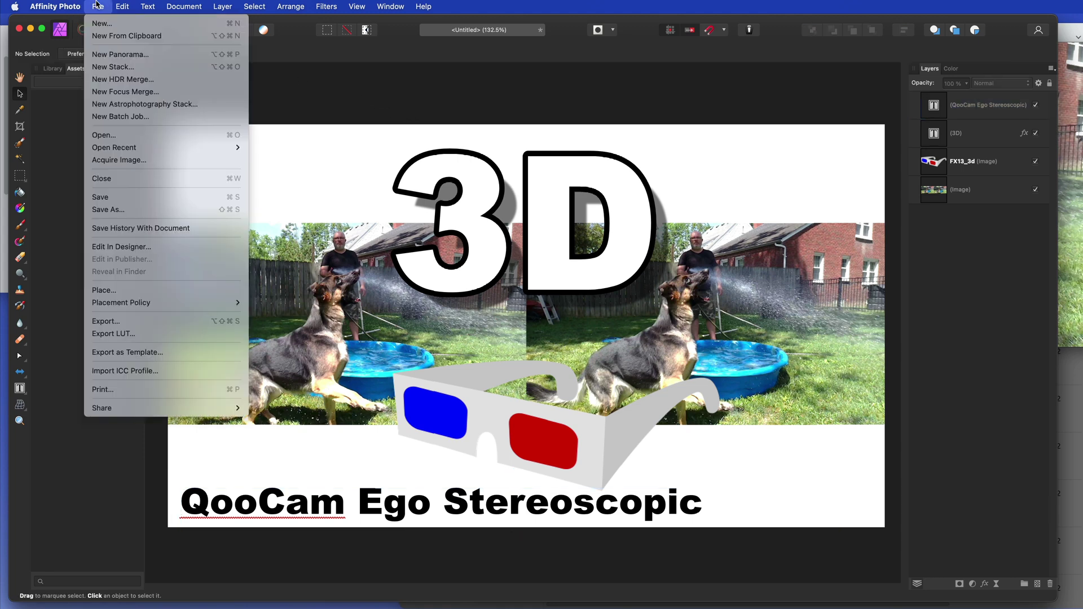
click(104, 321)
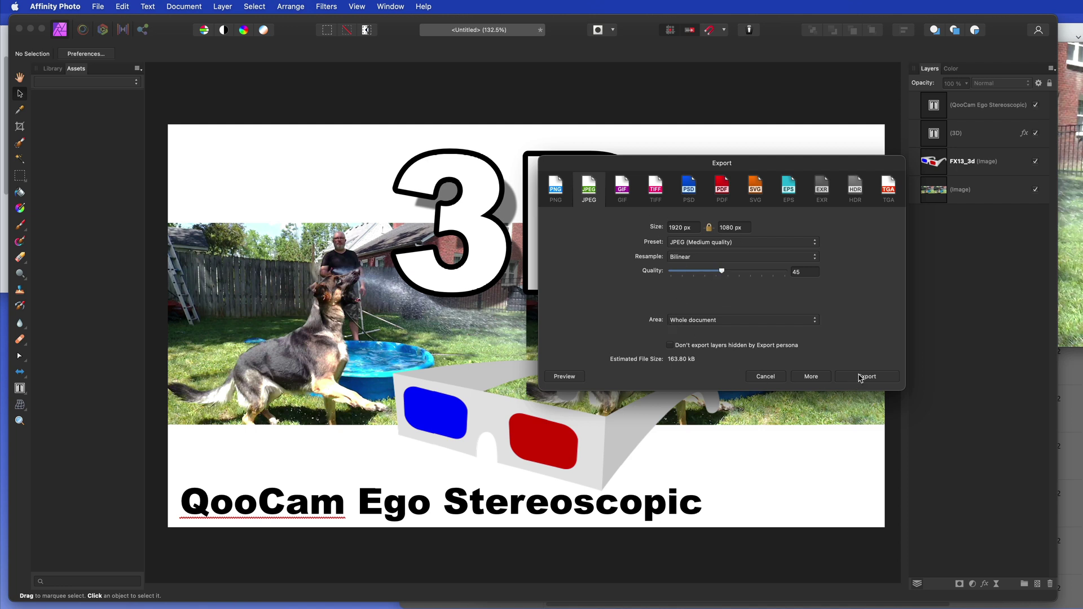
drag(728, 274, 694, 272)
click(856, 379)
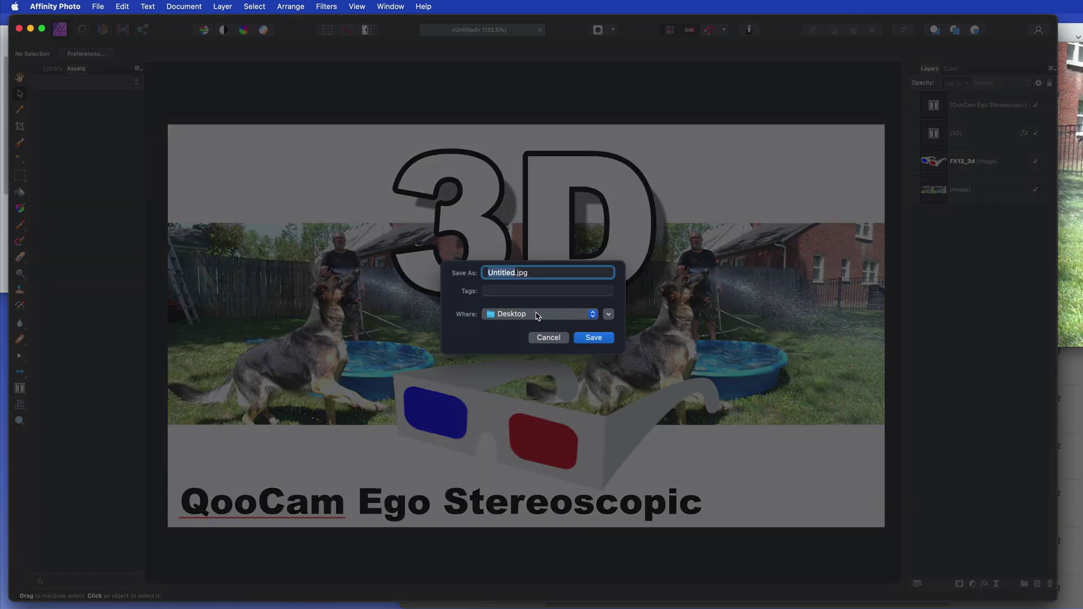
text(egocam)
click(592, 337)
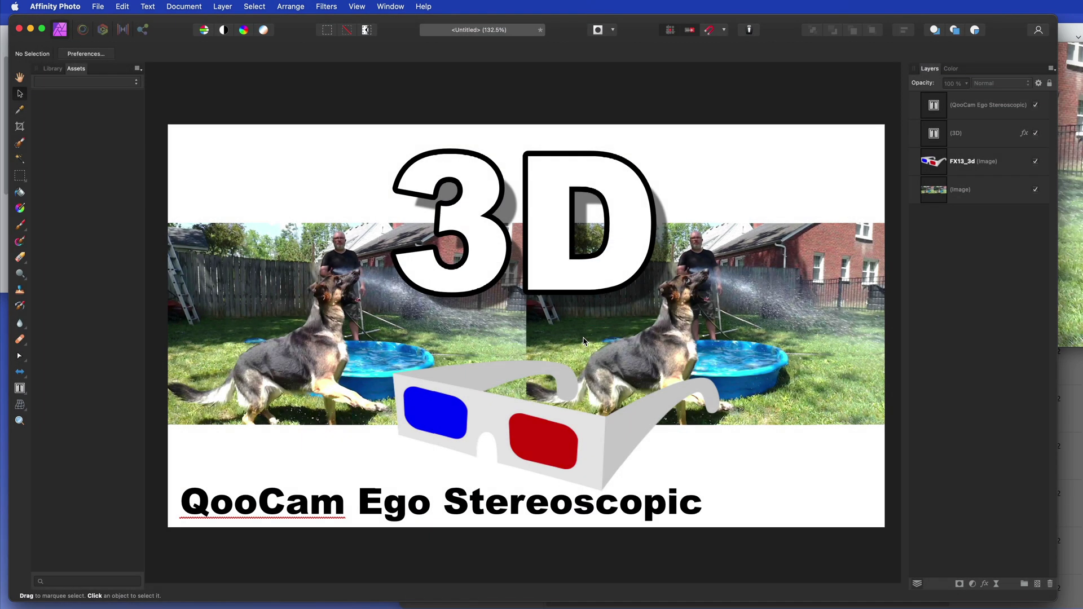
- Quit Affinity Photo without saving the document
click(39, 6)
click(40, 196)
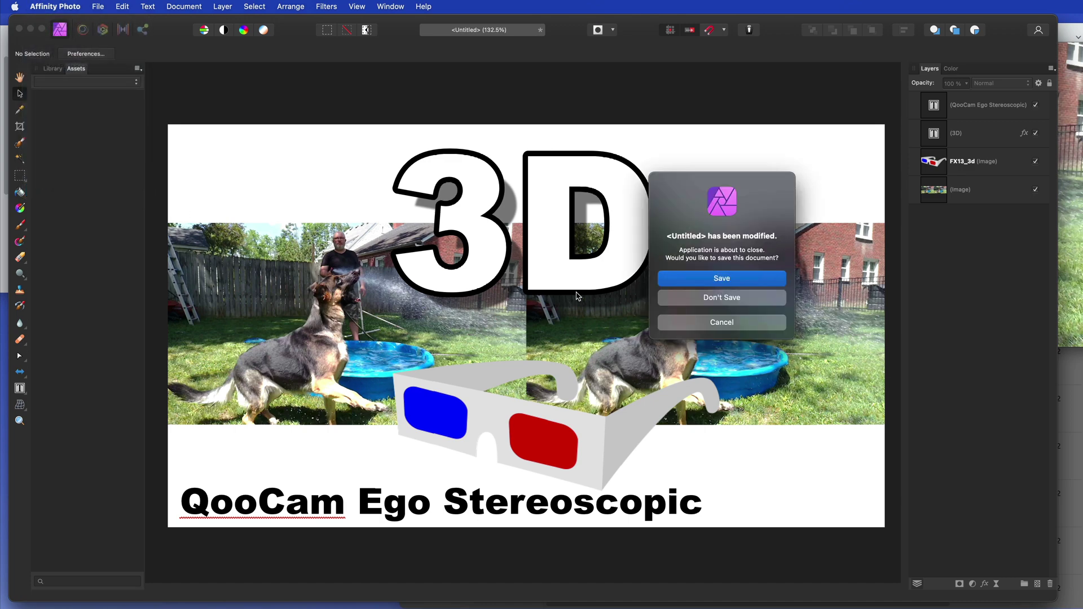
click(702, 299)
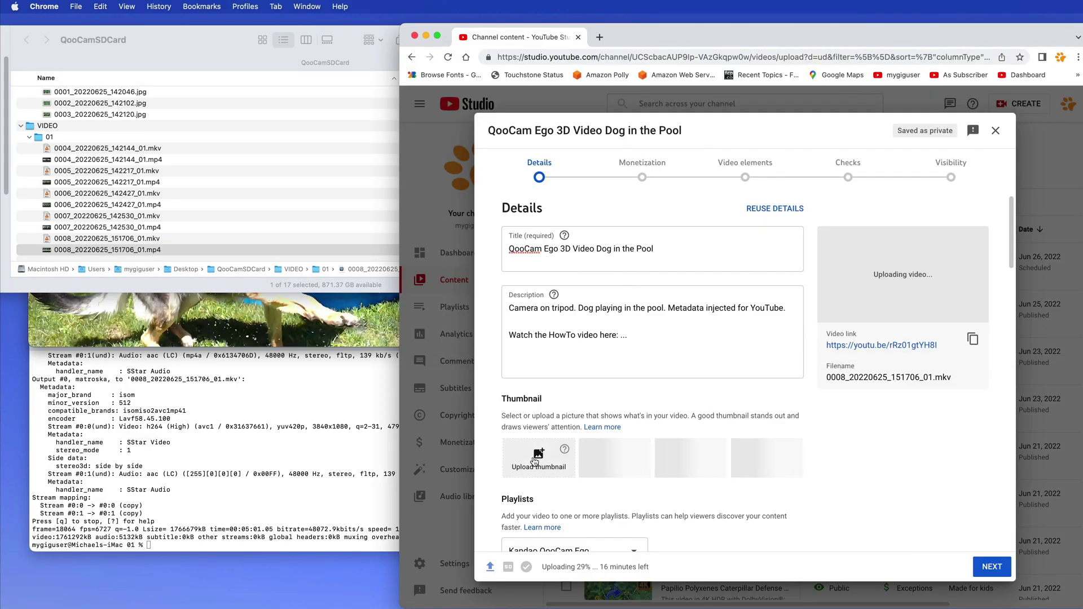
- Upload egocam.jpg from the Desktop as the video's custom thumbnail
click(535, 458)
click(500, 147)
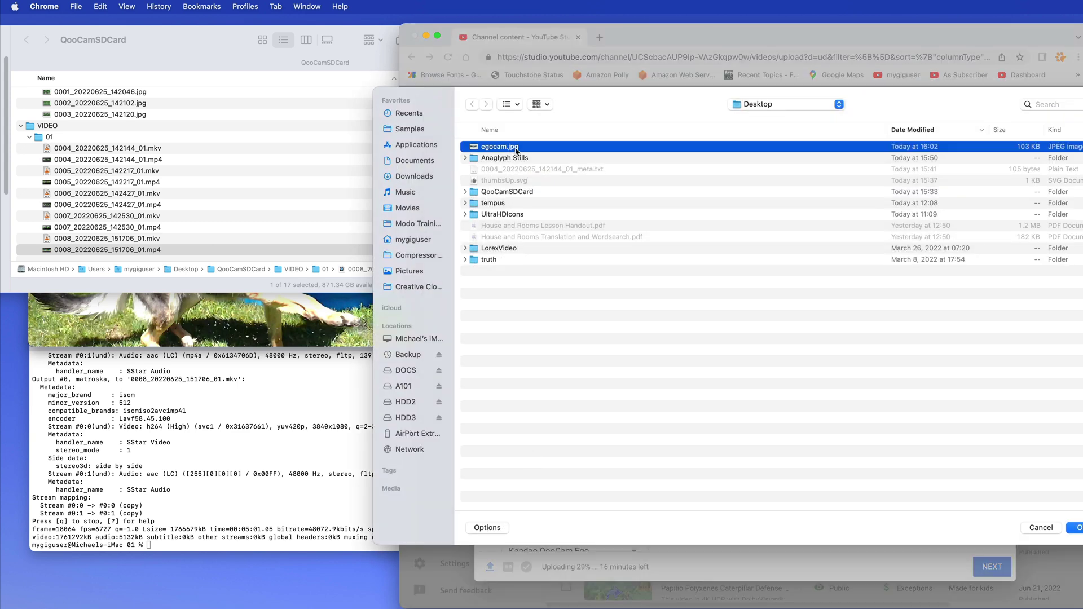
click(1077, 529)
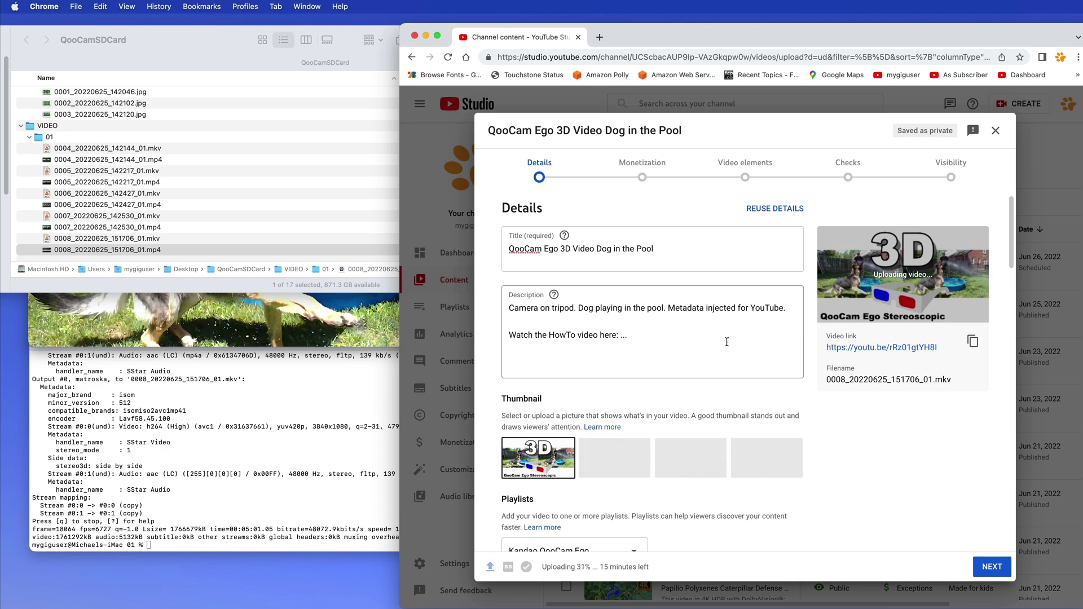
- Turn monetization on for the video
scroll(727, 342, down, 15)
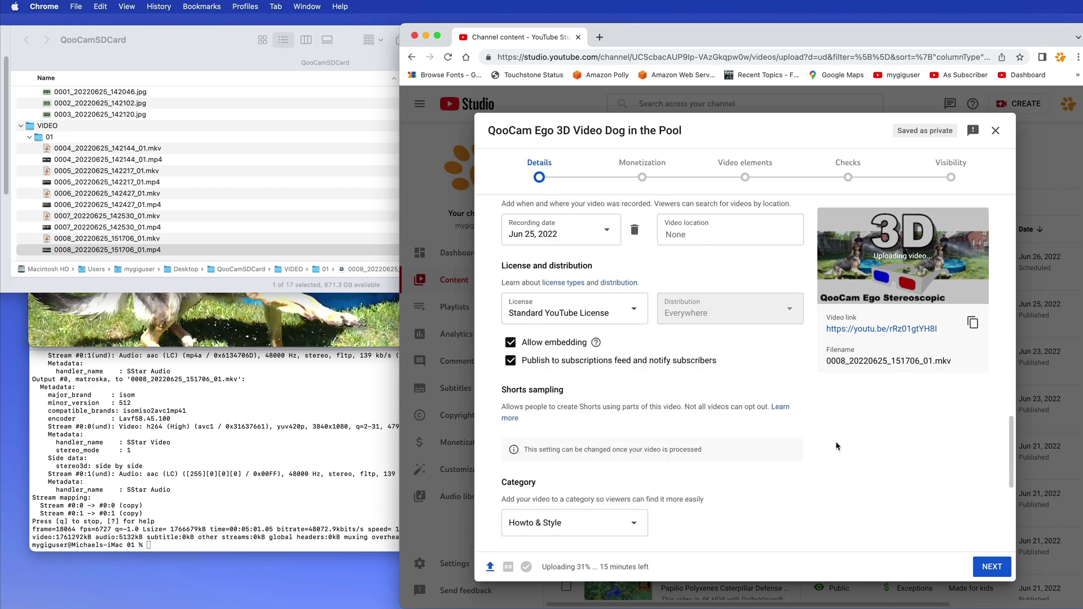
scroll(835, 441, down, 5)
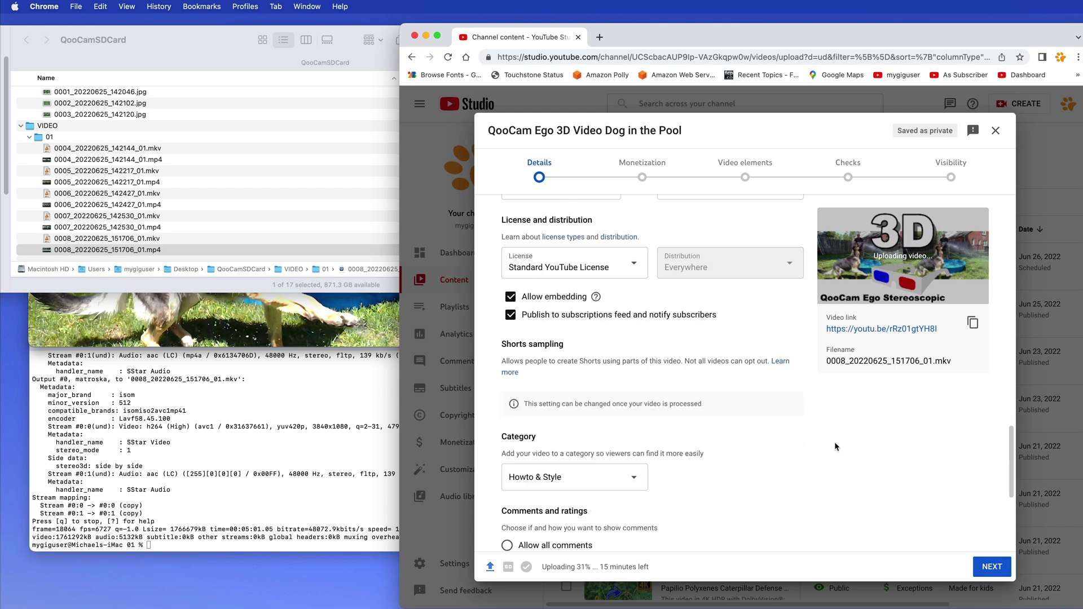
click(982, 566)
click(649, 260)
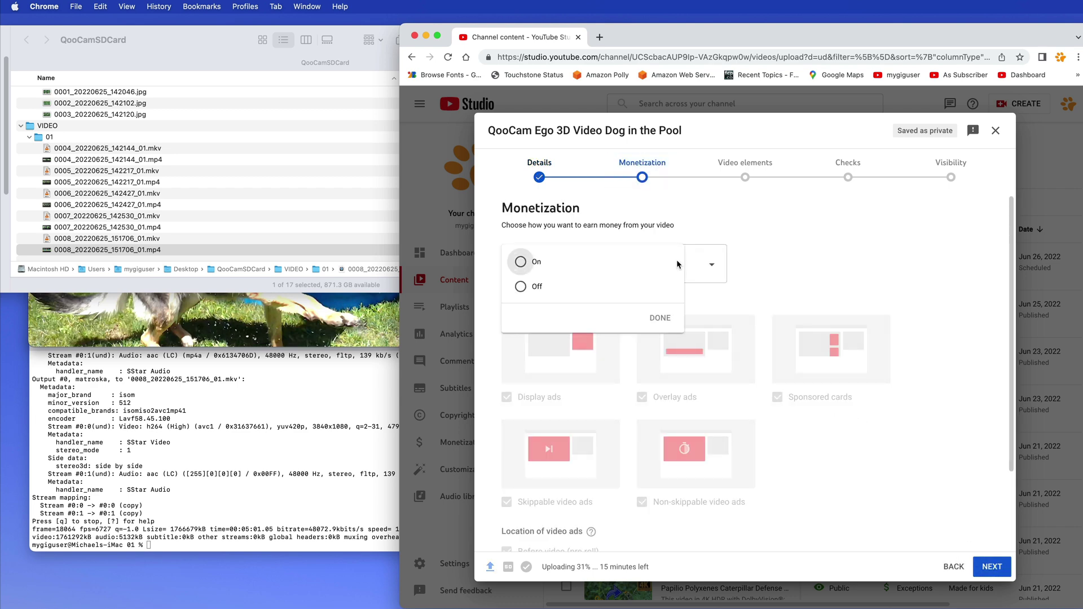
click(521, 263)
click(659, 318)
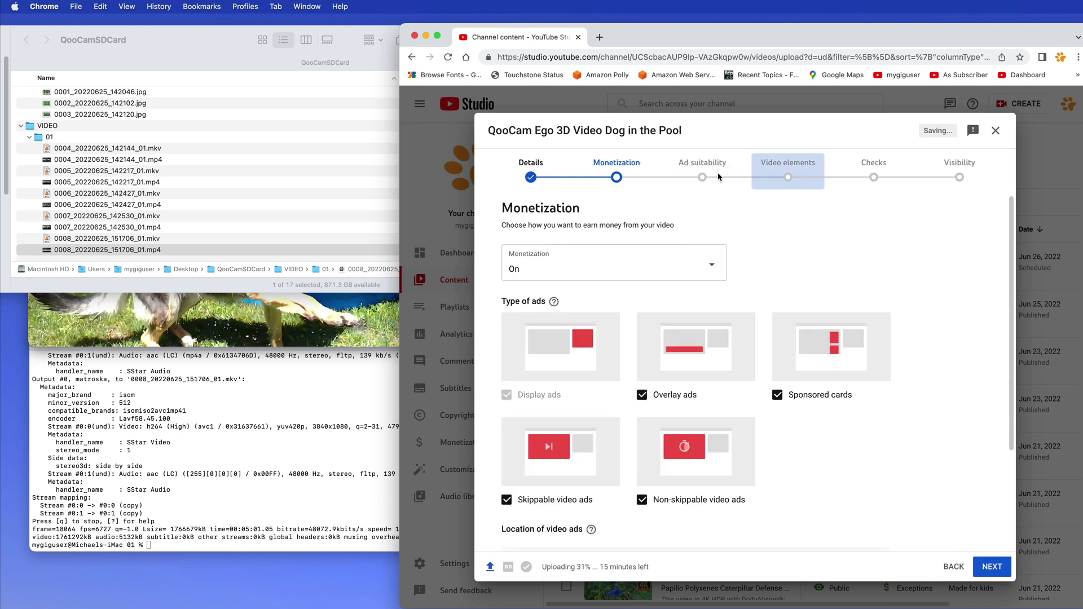
- Submit a 'None of the above' ad-suitability rating and advance to Visibility
click(700, 179)
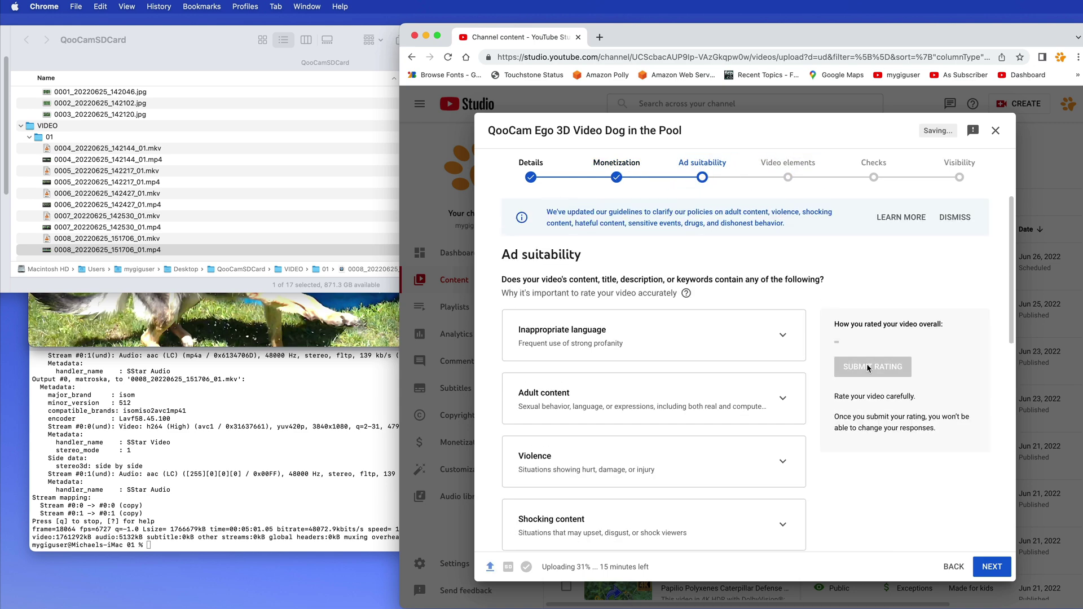
scroll(869, 395, down, 10)
click(511, 528)
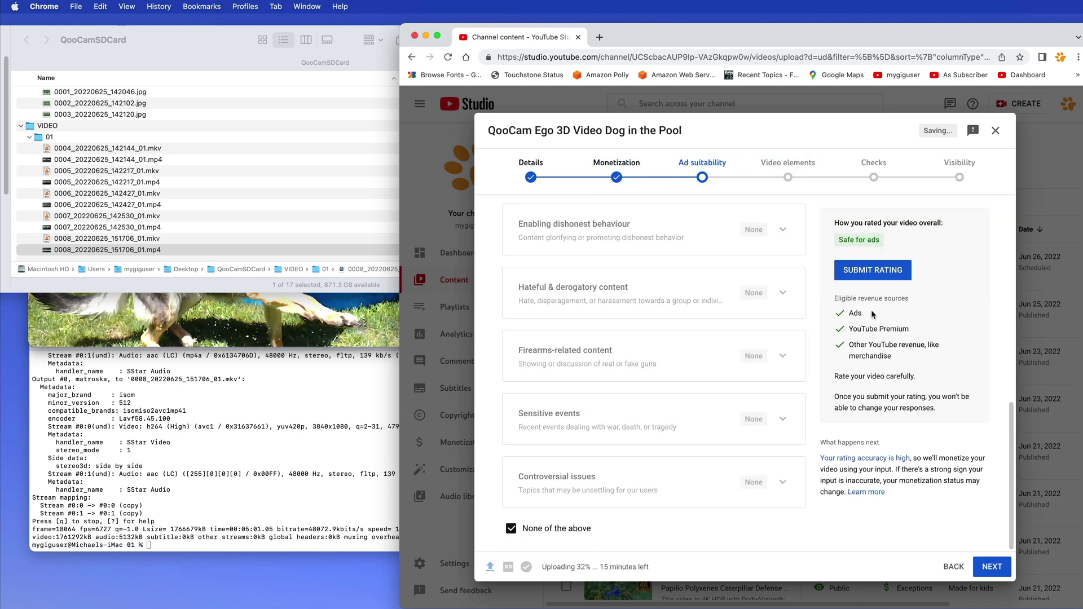
click(873, 270)
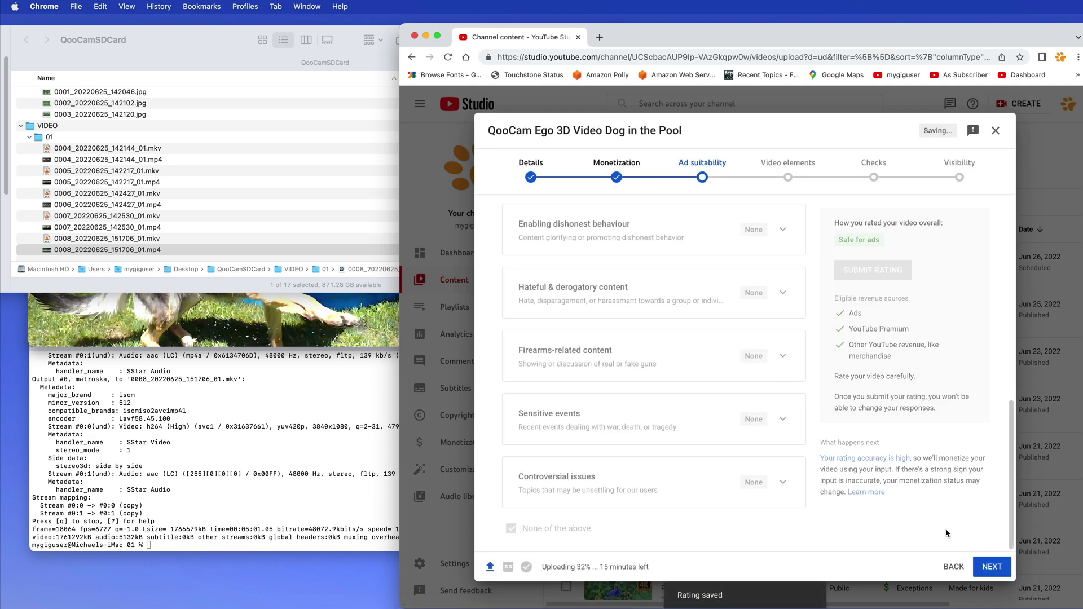
click(983, 566)
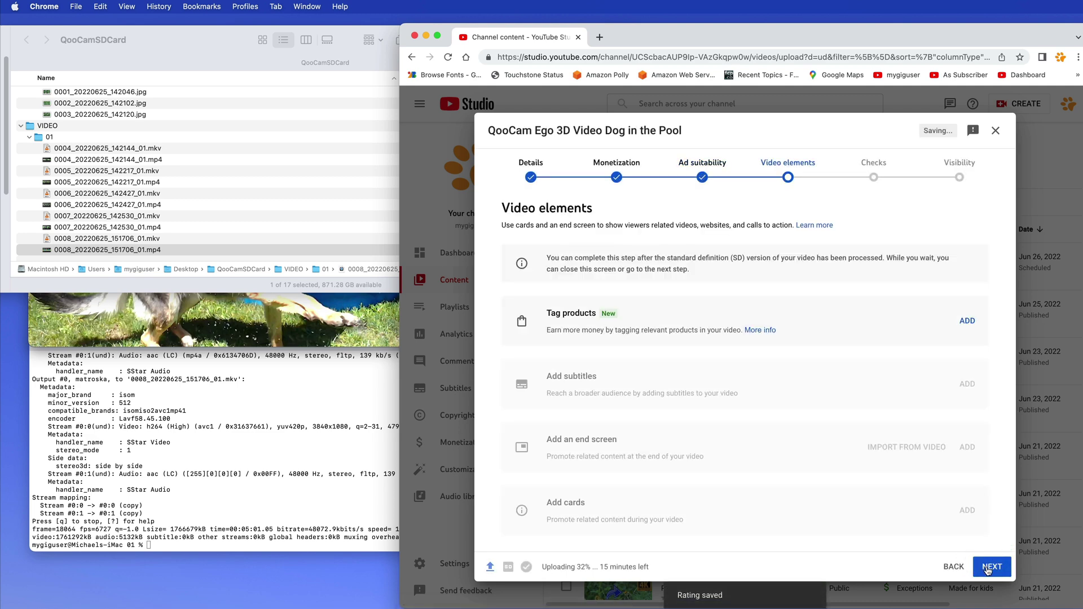
click(988, 571)
click(988, 568)
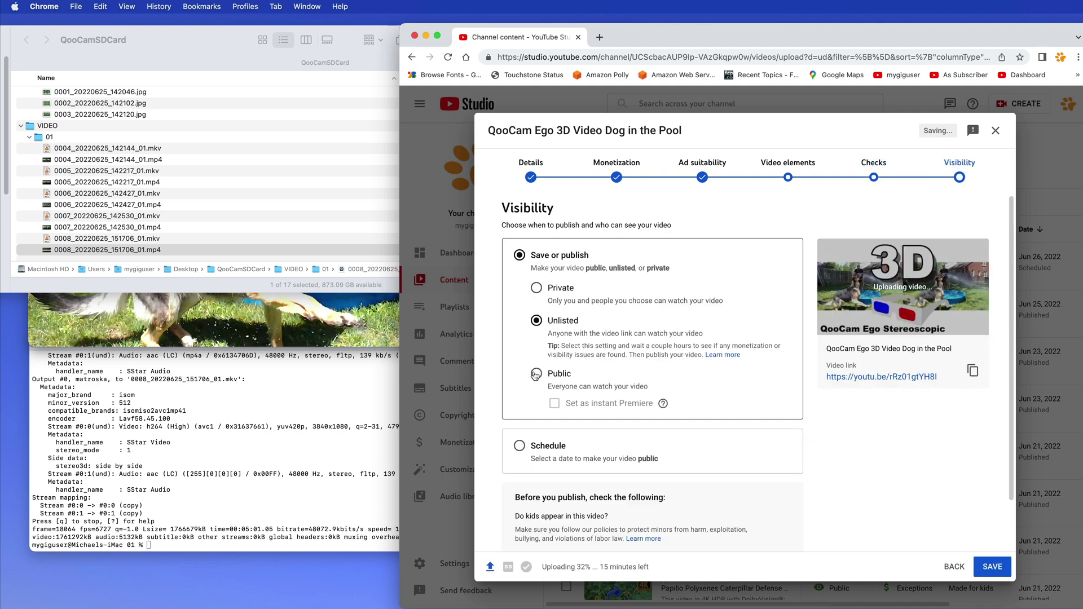
- Schedule the video for June 26, 2022 at 6:00 AM and close the upload dialog
click(519, 449)
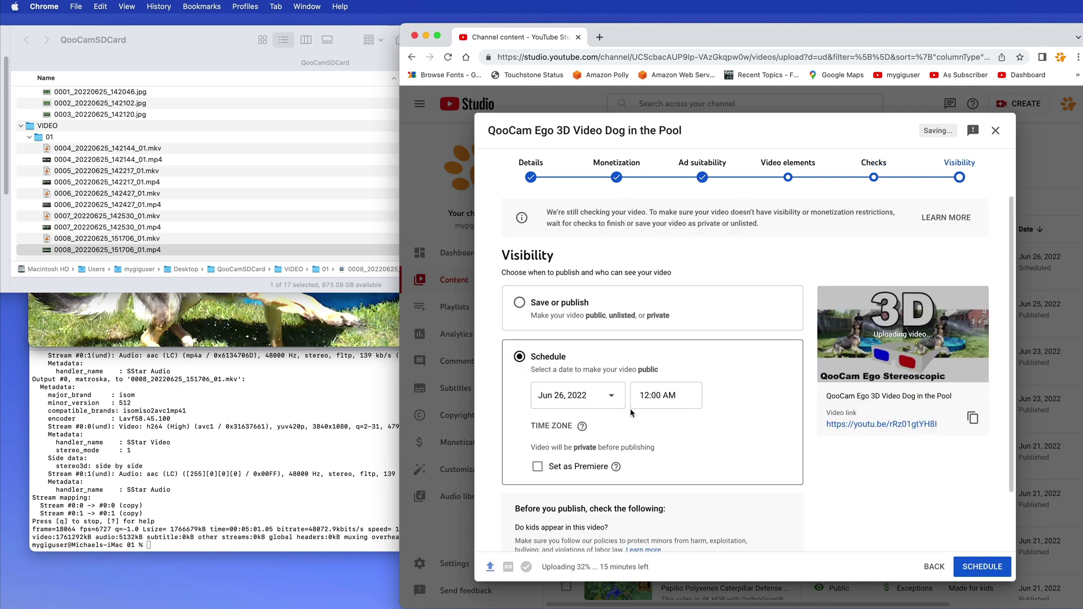
click(690, 398)
scroll(693, 493, down, 8)
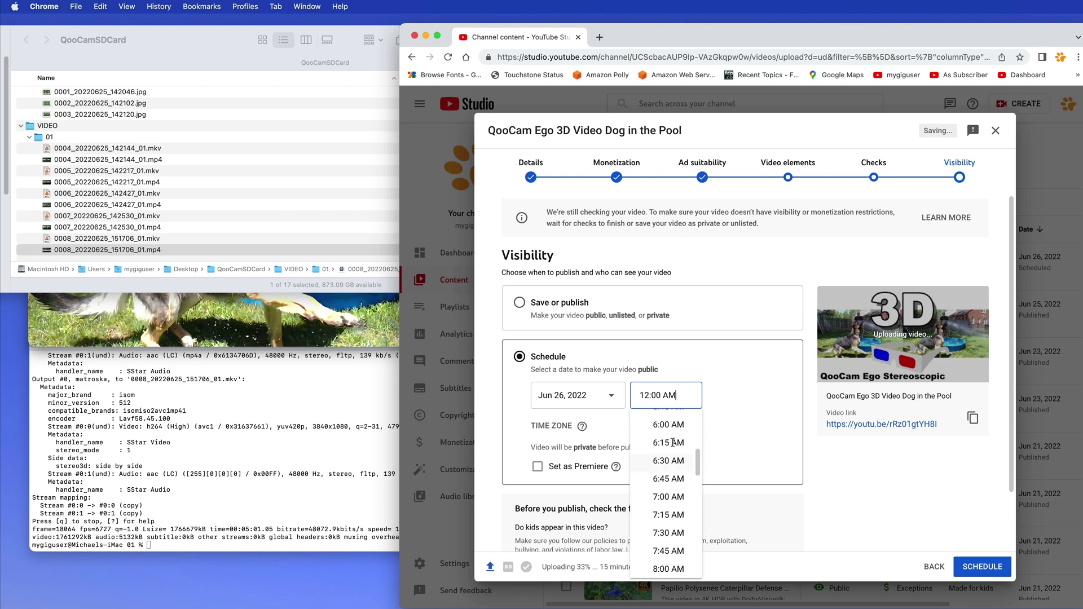
click(668, 420)
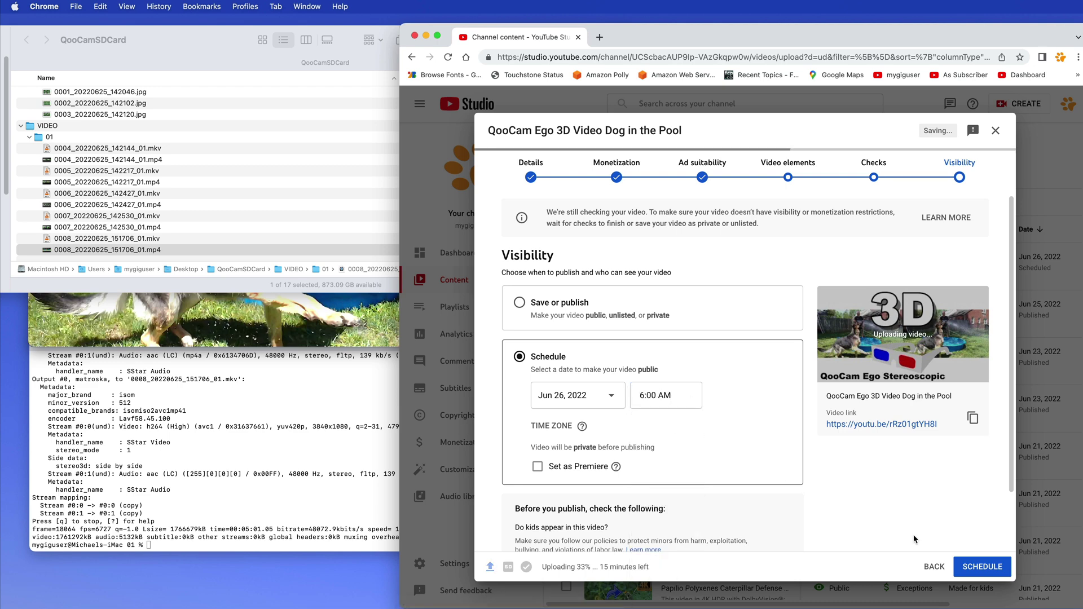
click(973, 568)
click(841, 395)
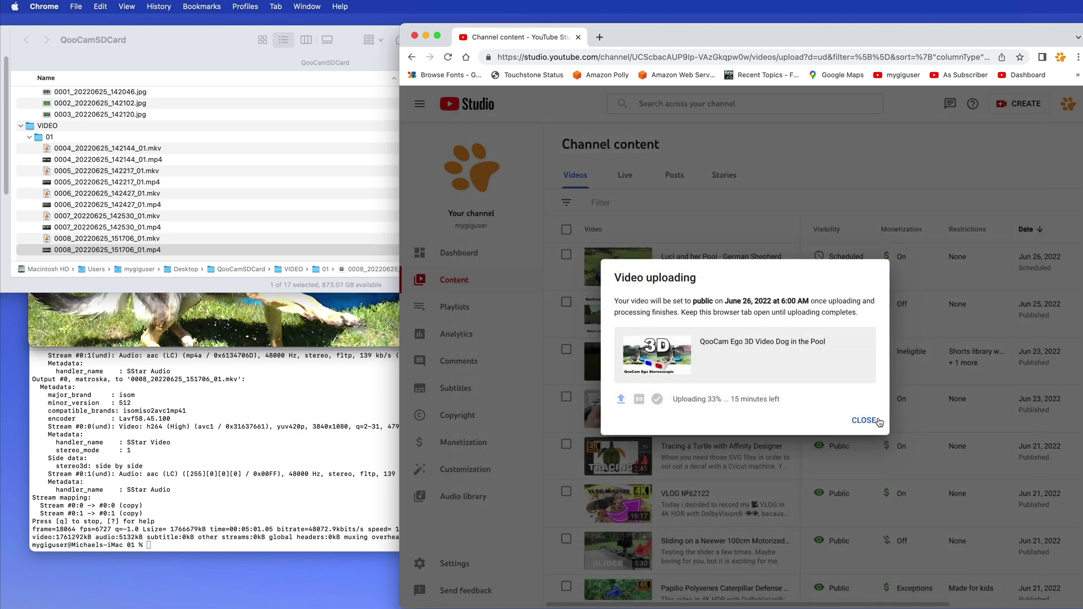
click(865, 420)
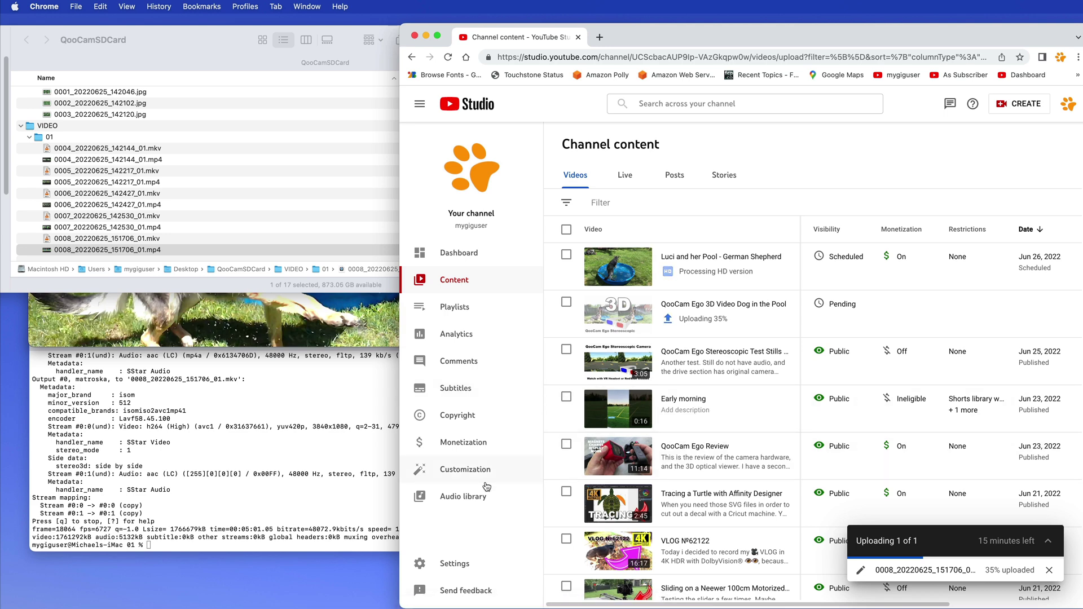
- Cancel leaving the YouTube Studio page so the upload keeps running
click(415, 37)
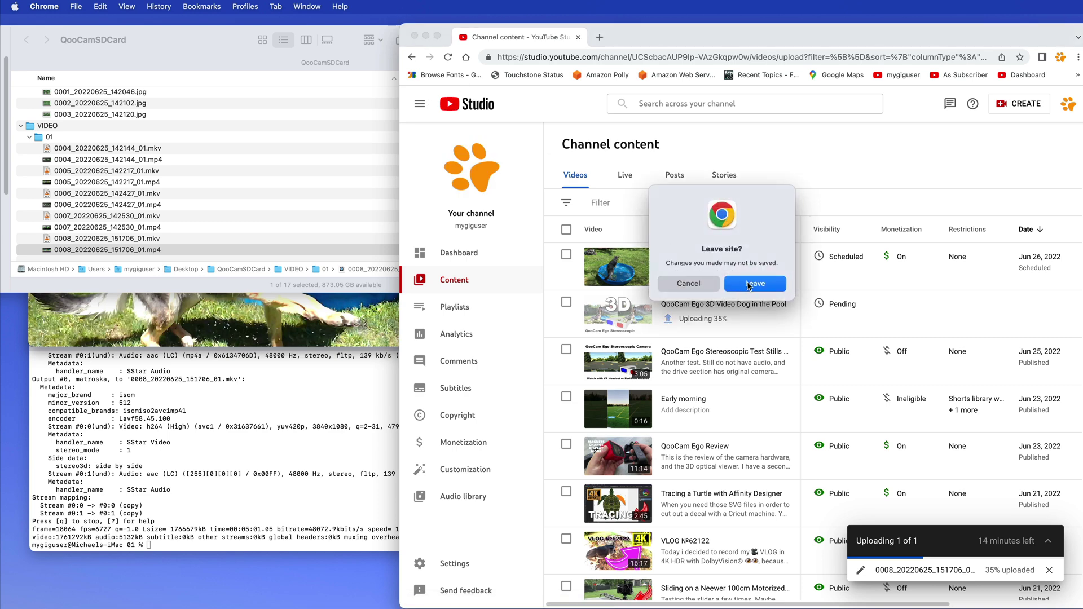
click(718, 286)
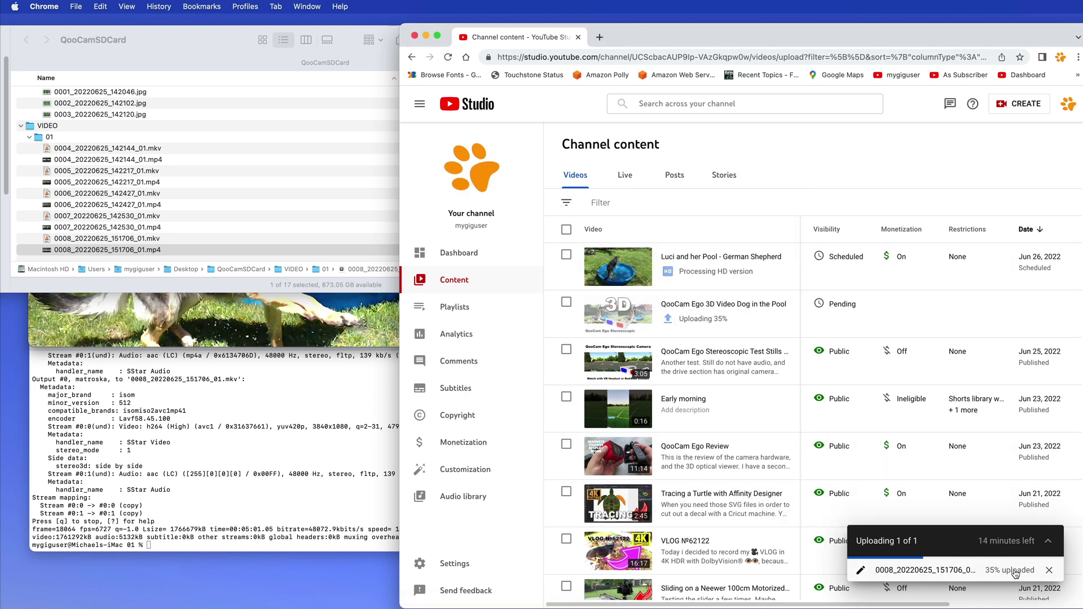
- Minimise the browser, then move the Finder window aside and close it
click(426, 36)
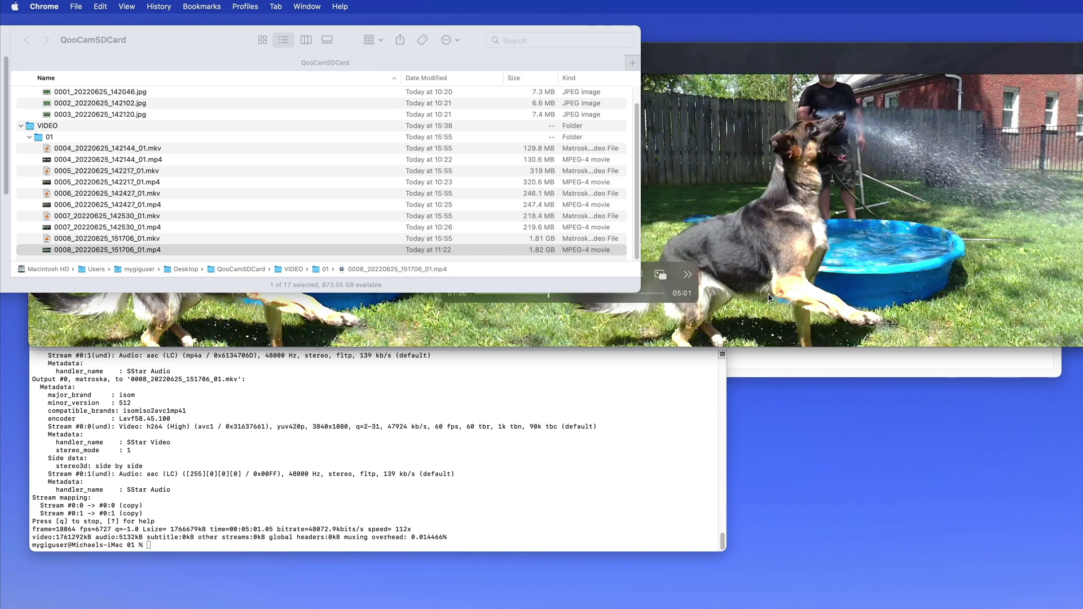
click(25, 39)
drag(212, 63, 330, 107)
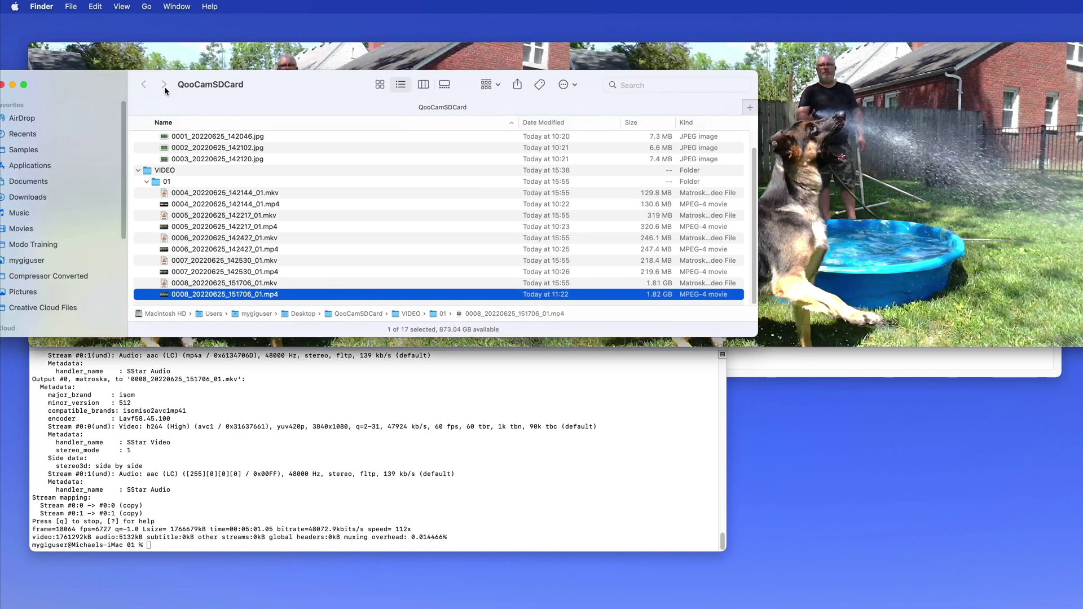
drag(85, 80, 150, 80)
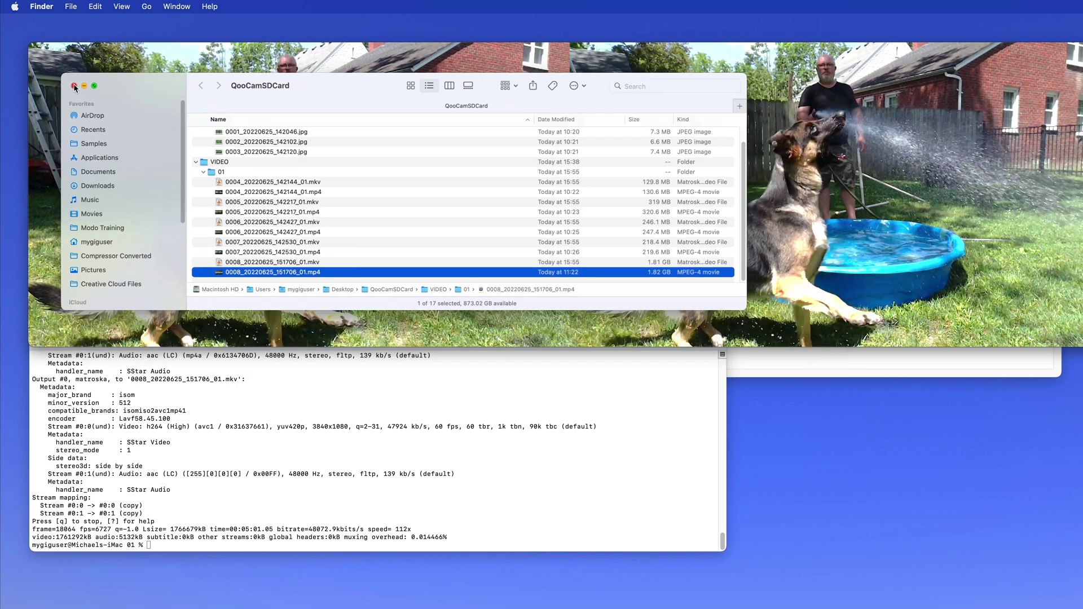
click(68, 84)
- Bring Terminal forward and scroll back up to the earlier ffmpeg loop output
click(663, 425)
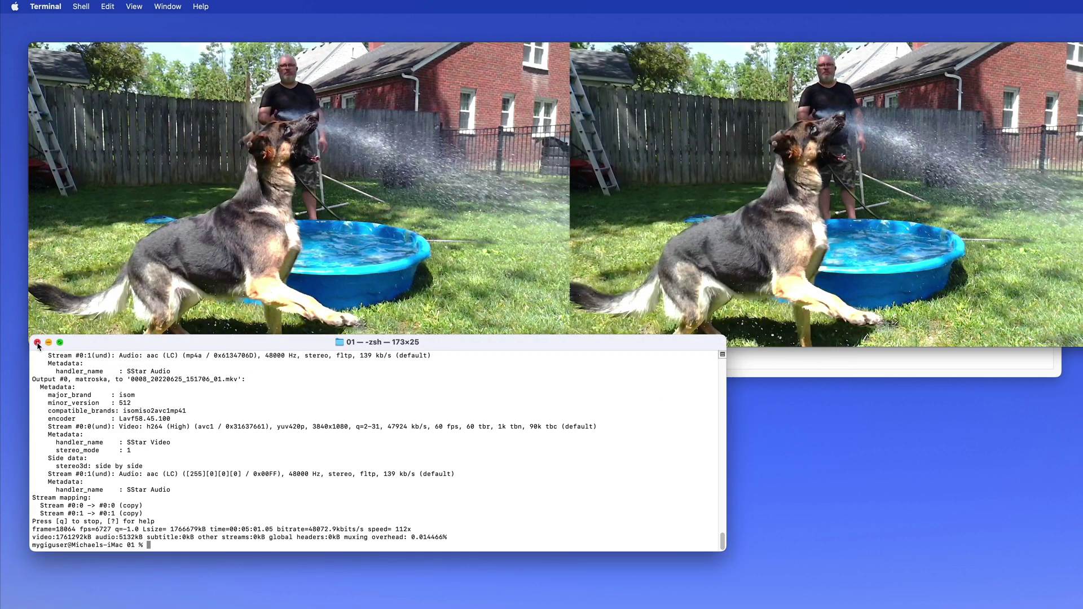
scroll(213, 446, up, 10)
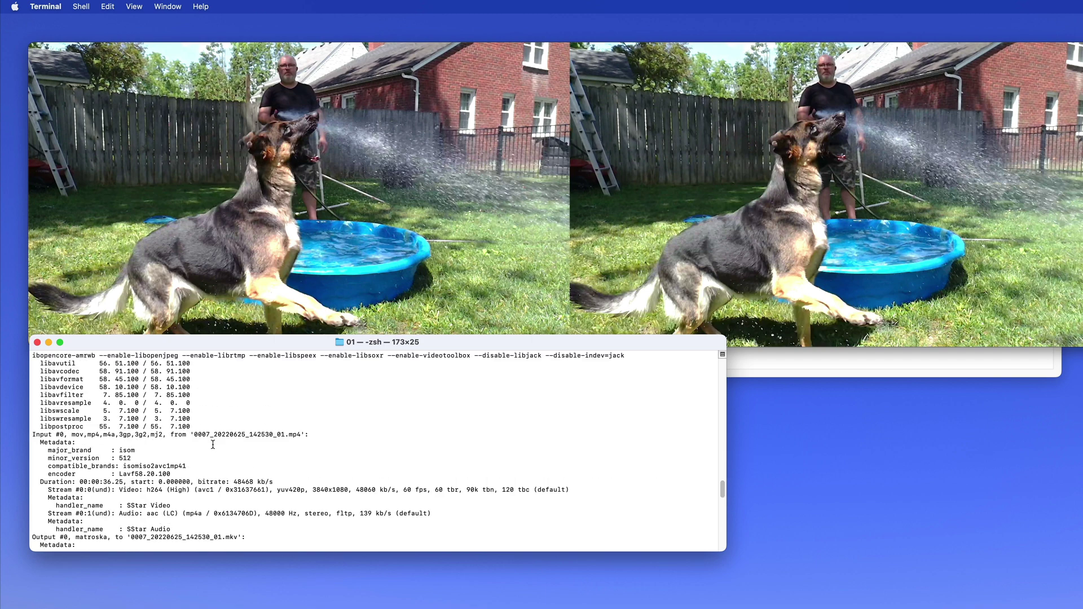
scroll(214, 442, up, 10)
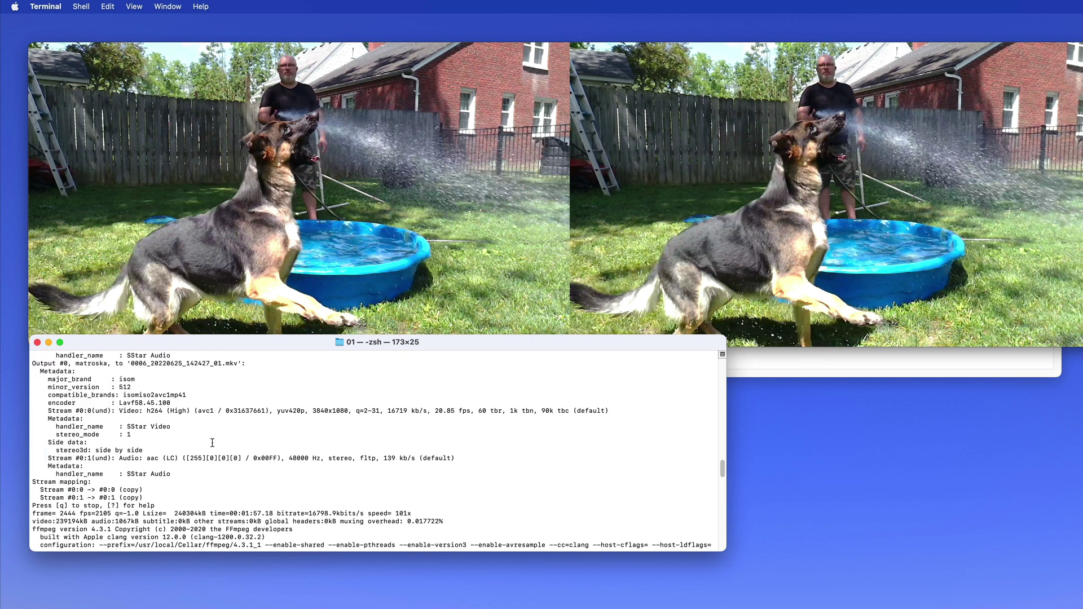
scroll(212, 443, up, 6)
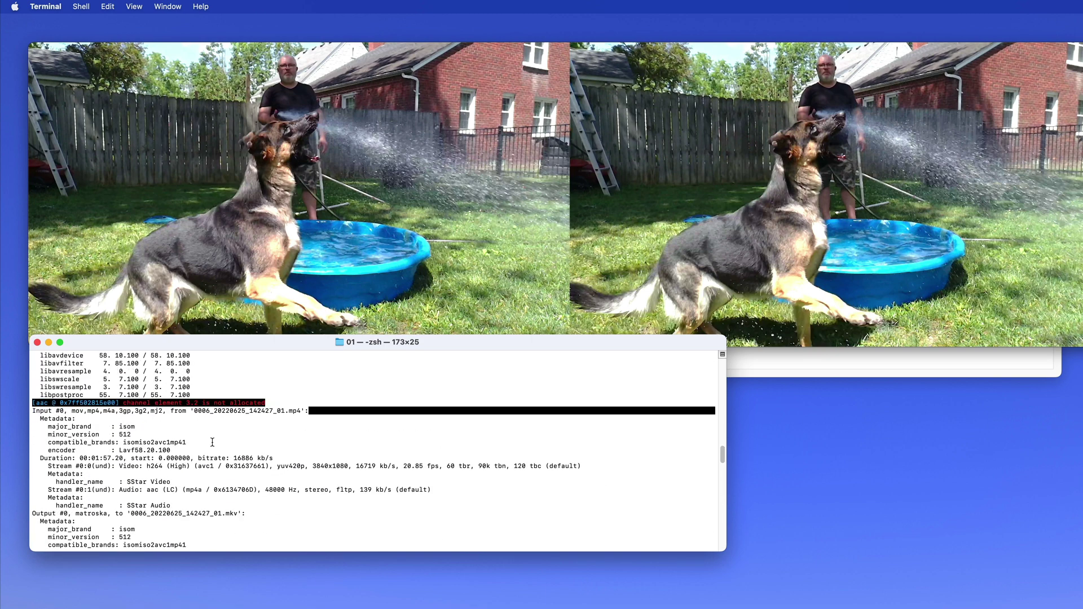
scroll(212, 442, up, 15)
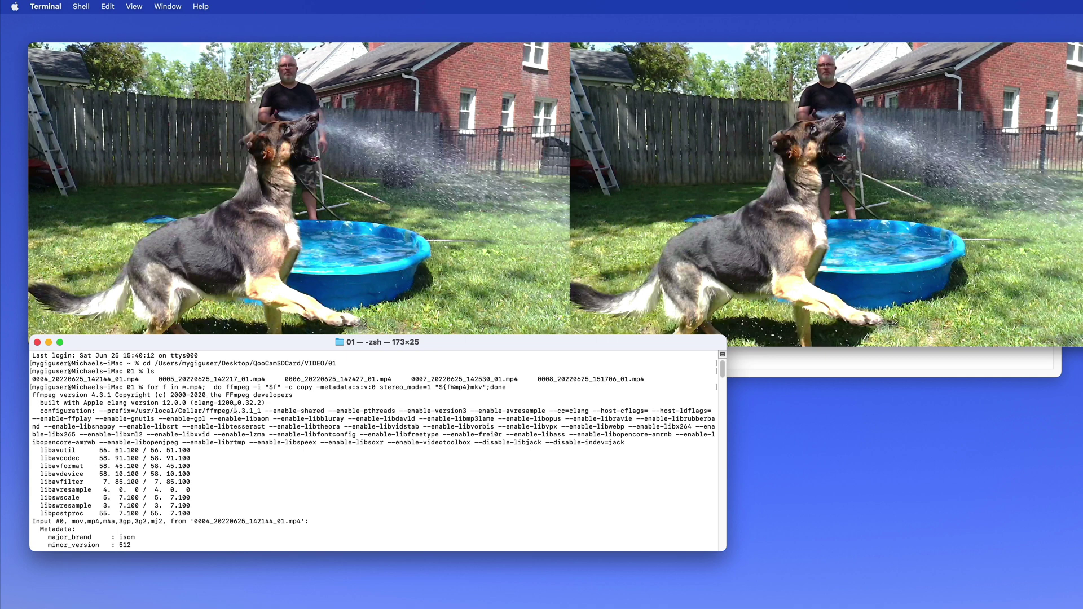
- Enlarge the Terminal font three steps and highlight the ffmpeg for-loop from 'for' to 'done'
drag(512, 389, 23, 389)
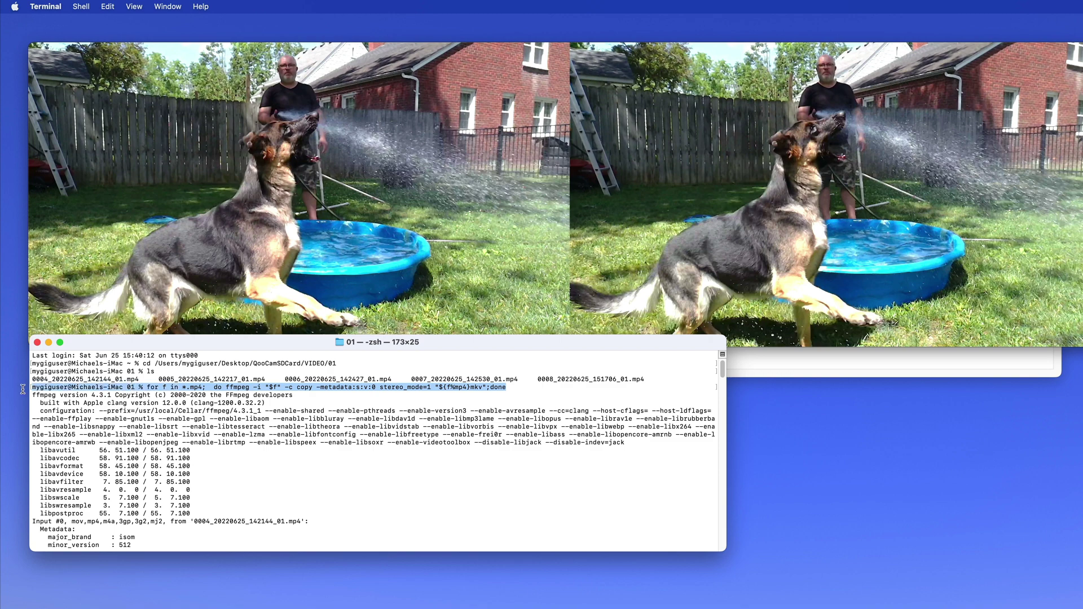
key(super+equal)
key(super+equal)
key(super+equal)
key(super+equal)
key(super+equal)
key(super+equal)
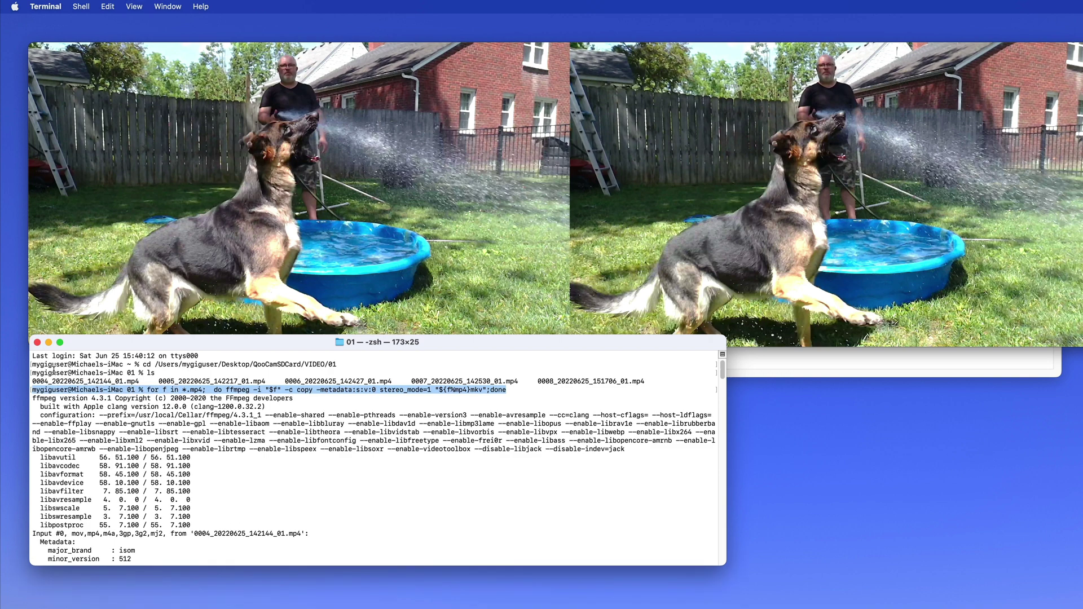
key(super+equal)
key(super+equal)
key(super+equal)
key(super+equal)
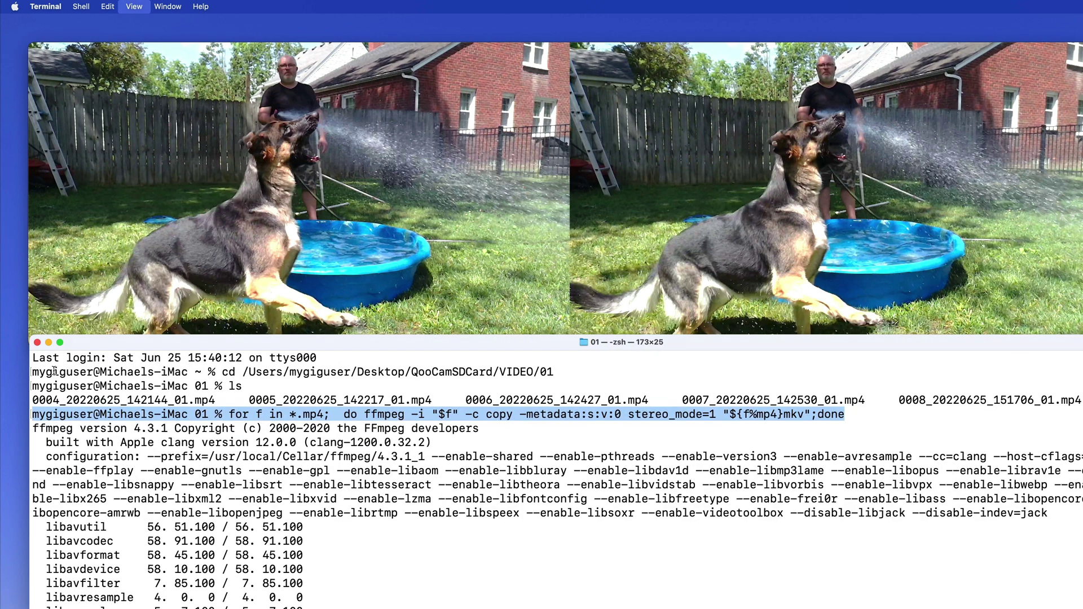
key(super+plus)
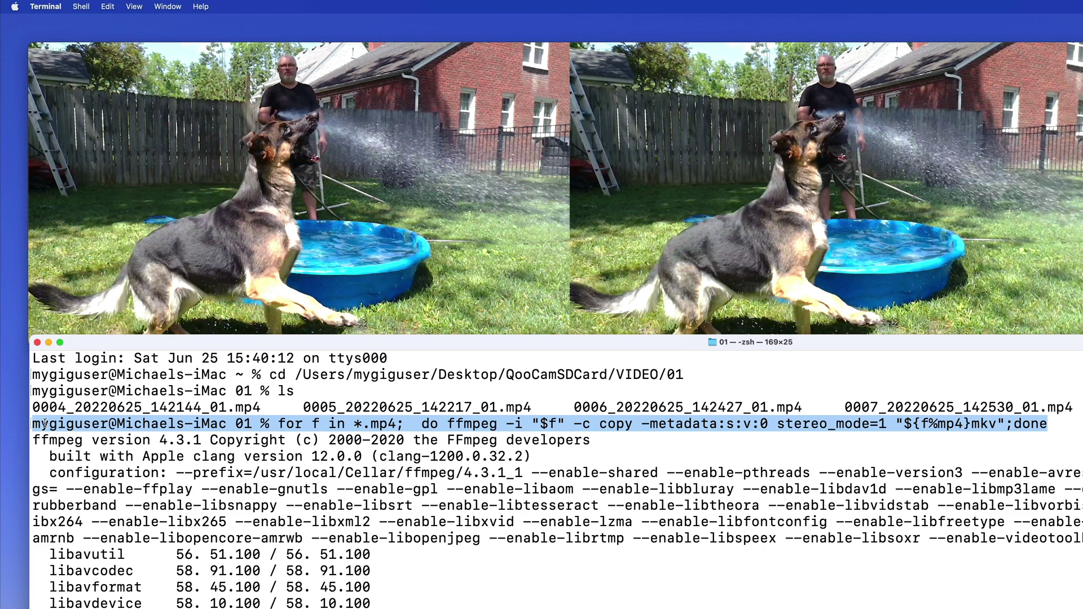
click(332, 424)
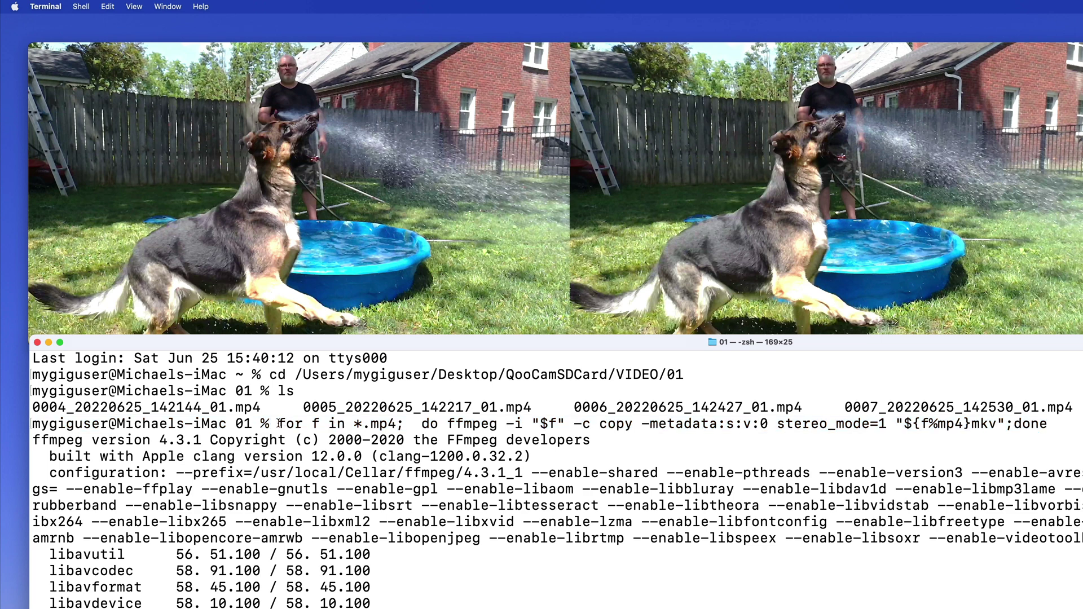
drag(278, 424, 1048, 428)
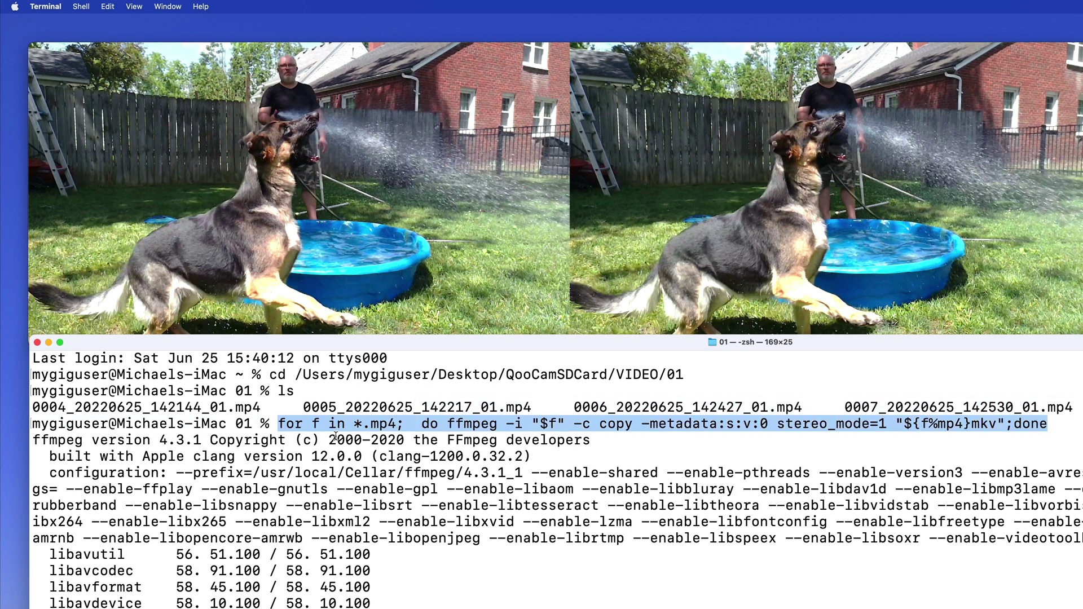